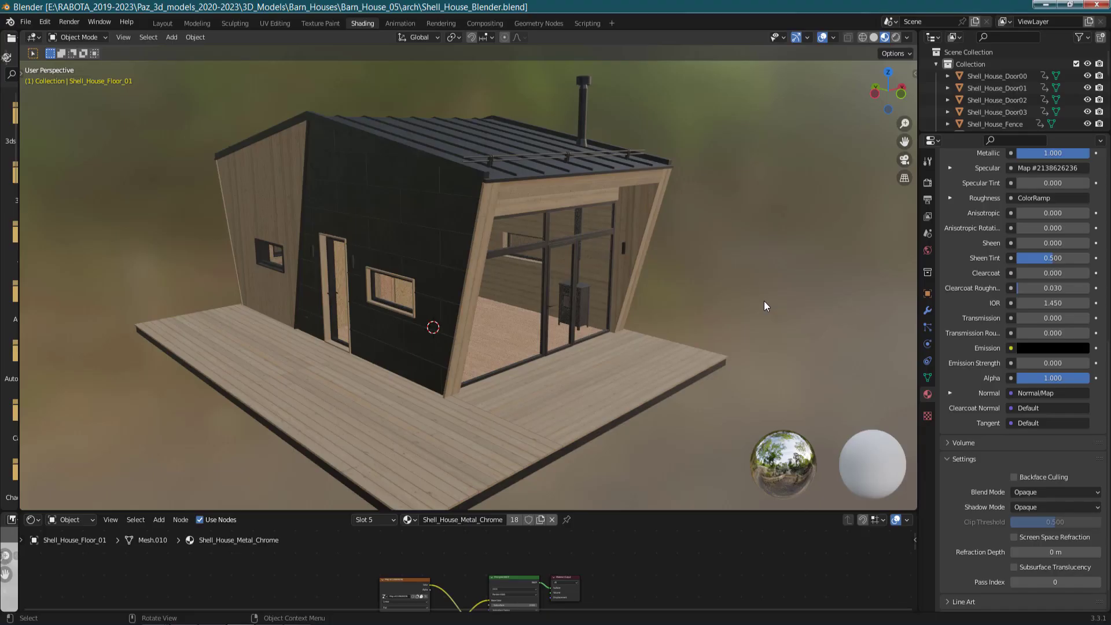
- Orbit around the finished textured Shell House to show it from several sides, ending on the front
{"action": "mouse_move", "coordinate": [749, 317]}
{"action": "middle_mouse_down"}
{"action": "mouse_move", "coordinate": [698, 314]}
{"action": "mouse_move", "coordinate": [606, 338]}
{"action": "mouse_move", "coordinate": [749, 344]}
{"action": "mouse_move", "coordinate": [741, 329]}
{"action": "mouse_move", "coordinate": [761, 316]}
{"action": "middle_mouse_up"}
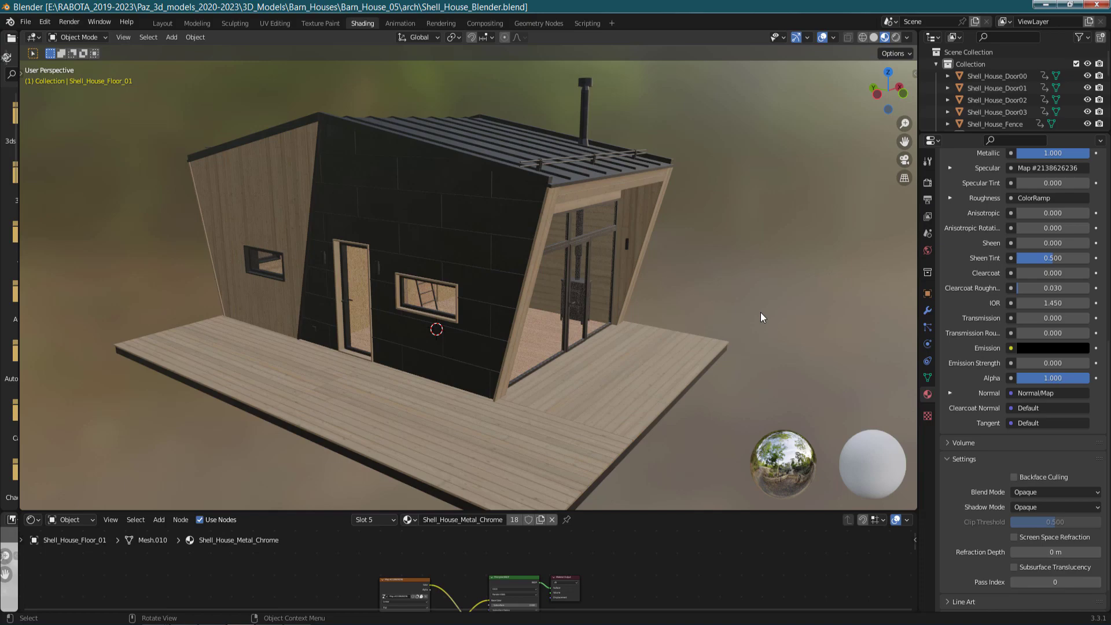
{"action": "mouse_move", "coordinate": [749, 314]}
{"action": "middle_mouse_down"}
{"action": "mouse_move", "coordinate": [585, 330]}
{"action": "mouse_move", "coordinate": [580, 364]}
{"action": "mouse_move", "coordinate": [758, 314]}
{"action": "mouse_move", "coordinate": [702, 308]}
{"action": "mouse_move", "coordinate": [736, 319]}
{"action": "middle_mouse_up"}
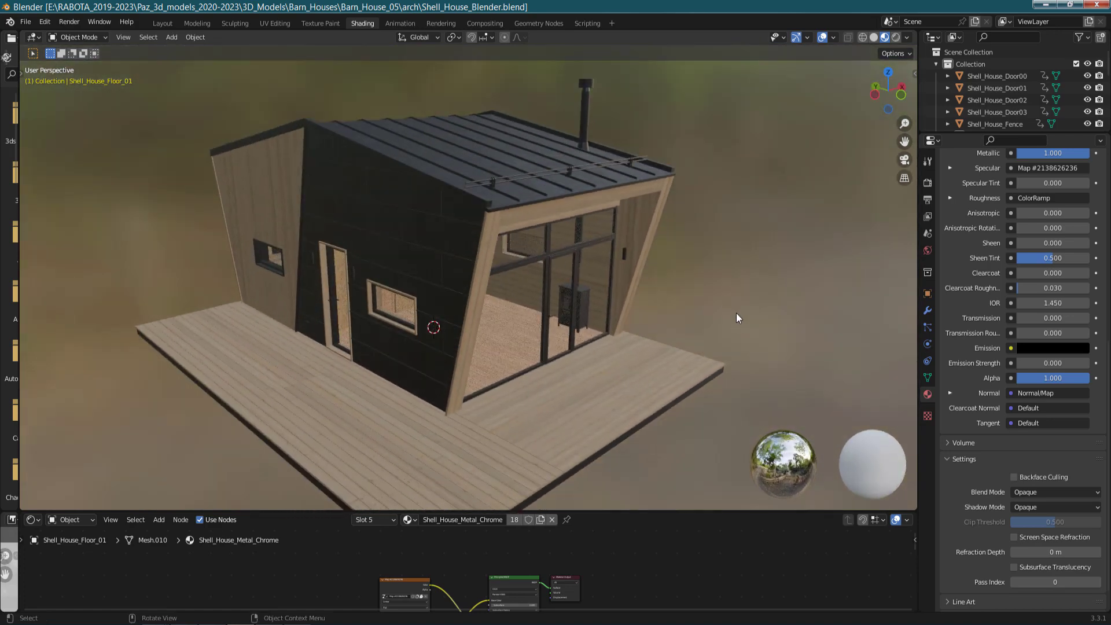
{"action": "mouse_move", "coordinate": [818, 363]}
{"action": "middle_mouse_down"}
{"action": "mouse_move", "coordinate": [800, 365]}
{"action": "mouse_move", "coordinate": [824, 346]}
{"action": "middle_mouse_up"}
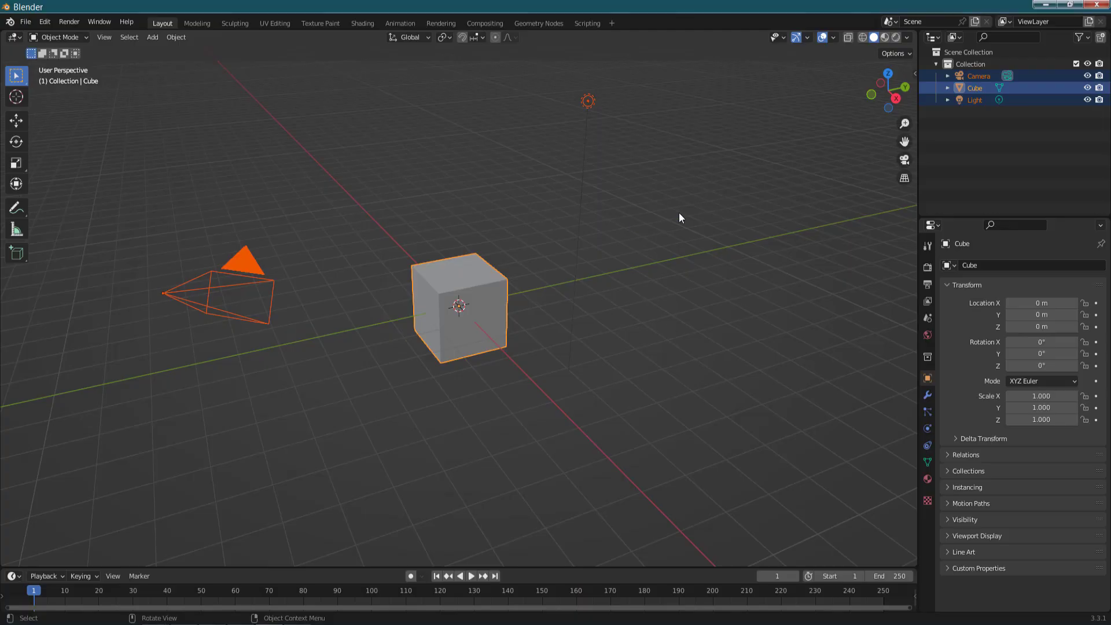
- Start a new General scene and delete its default cube, camera and light
{"action": "left_click", "coordinate": [466, 427]}
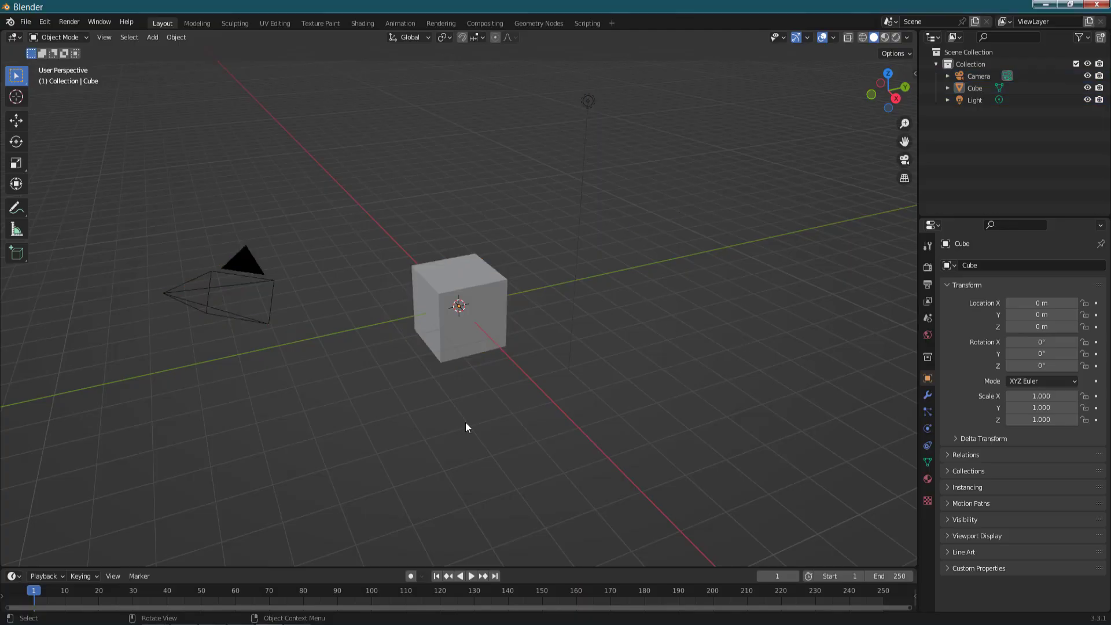
{"action": "mouse_move", "coordinate": [637, 353]}
{"action": "middle_mouse_down"}
{"action": "mouse_move", "coordinate": [735, 379]}
{"action": "mouse_move", "coordinate": [694, 348]}
{"action": "middle_mouse_up"}
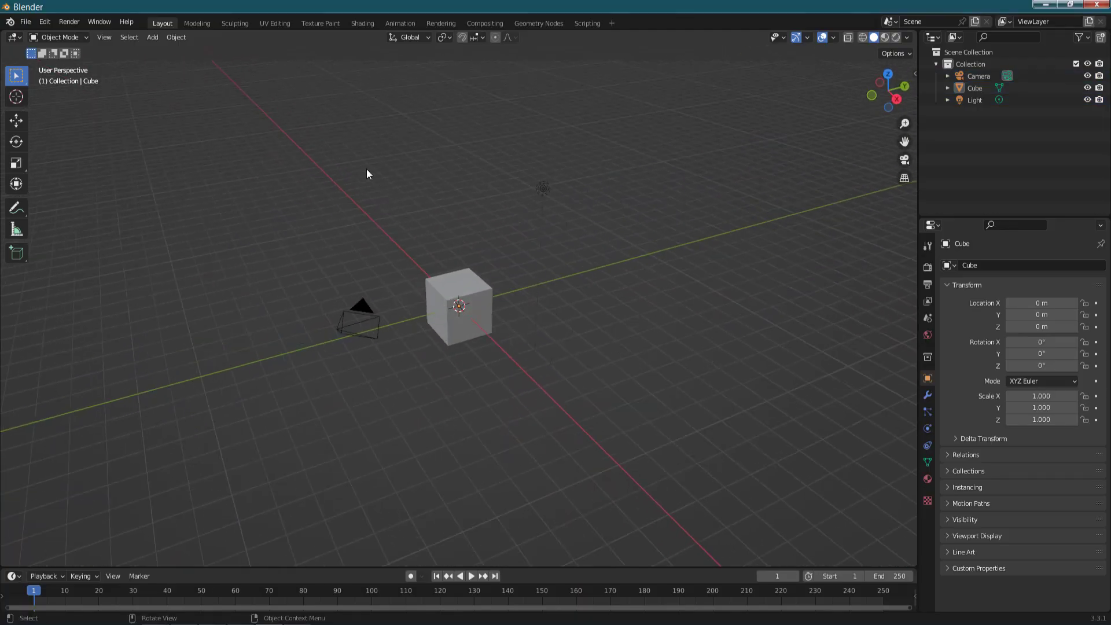
{"action": "left_click_drag", "start_coordinate": [273, 118], "coordinate": [763, 515]}
{"action": "key", "text": "Delete"}
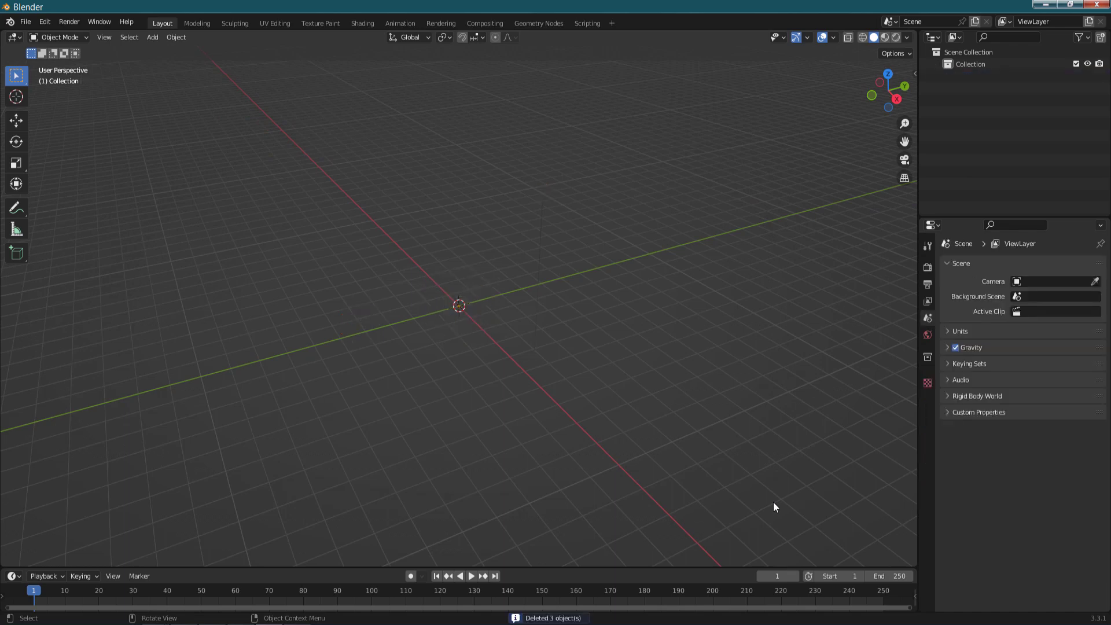
- Import Shell_House_Corona.fbx via File > Import > FBX
{"action": "left_click", "coordinate": [25, 22]}
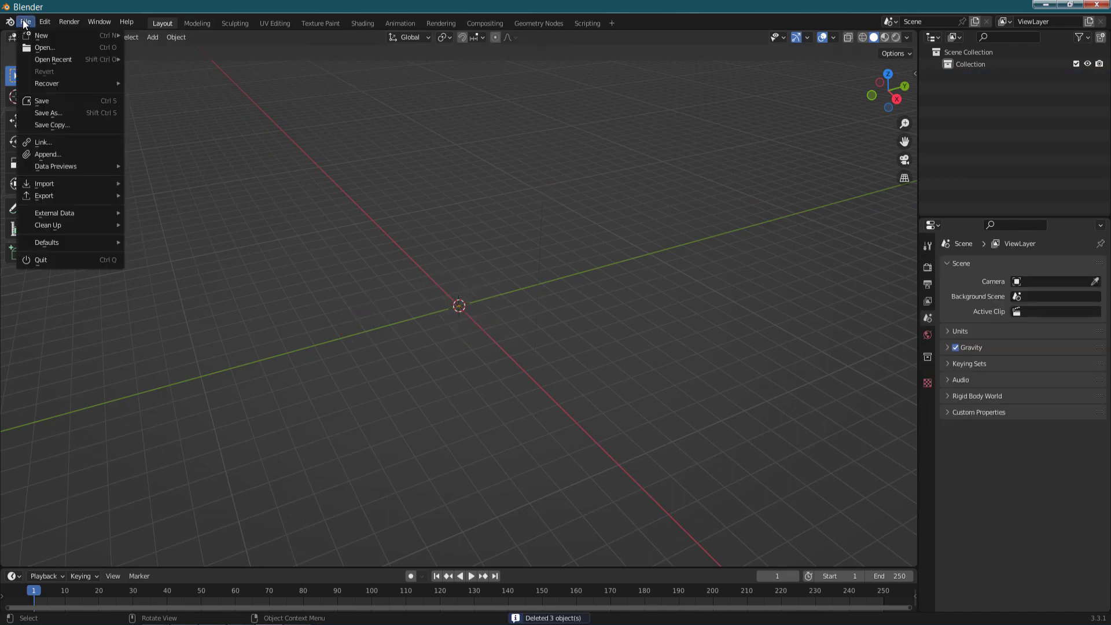
{"action": "mouse_move", "coordinate": [52, 182]}
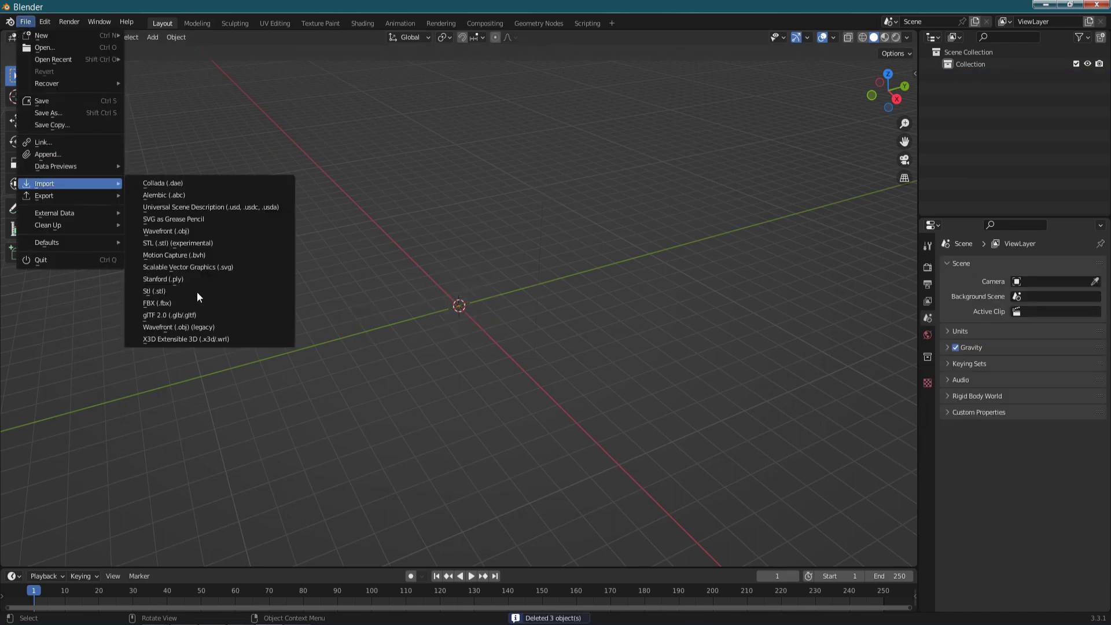
{"action": "left_click", "coordinate": [179, 302]}
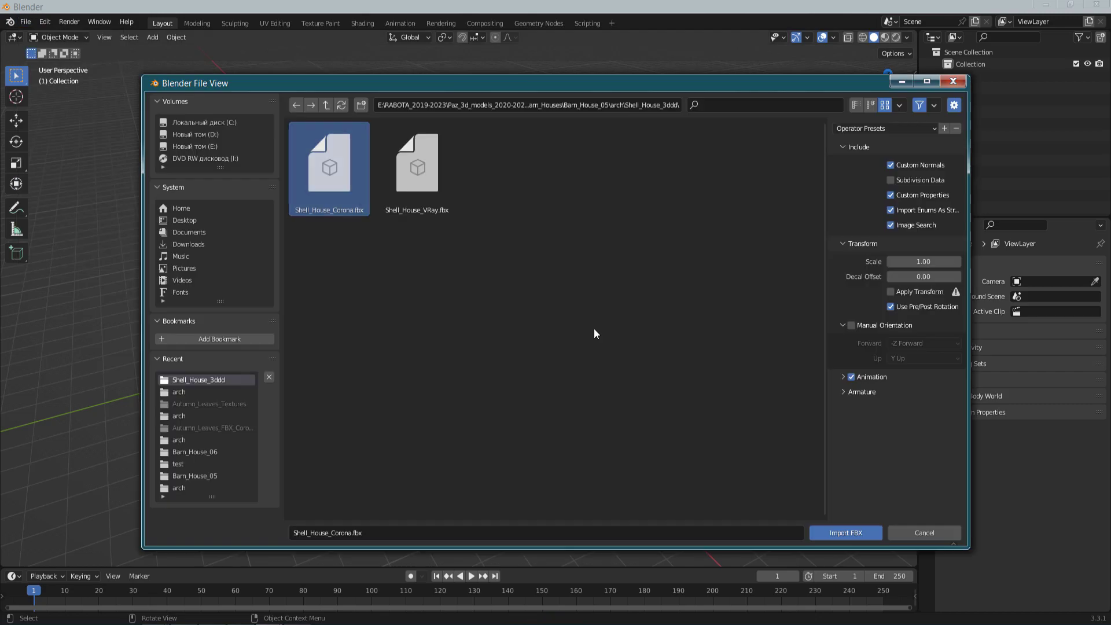
{"action": "double_click", "coordinate": [323, 175]}
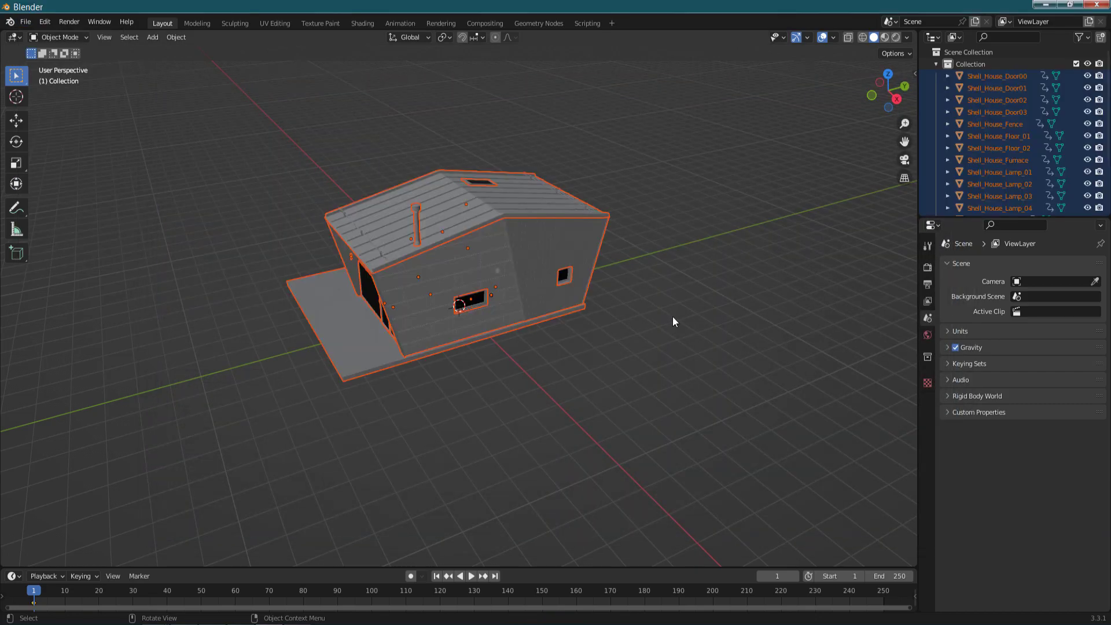
- Orbit around the imported grey house, deselect it, and view it from three-quarter angles
{"action": "mouse_move", "coordinate": [563, 330]}
{"action": "middle_mouse_down"}
{"action": "mouse_move", "coordinate": [756, 332]}
{"action": "mouse_move", "coordinate": [707, 315]}
{"action": "mouse_move", "coordinate": [691, 329]}
{"action": "mouse_move", "coordinate": [547, 327]}
{"action": "mouse_move", "coordinate": [712, 333]}
{"action": "middle_mouse_up"}
{"action": "scroll", "coordinate": [423, 302], "scroll_direction": "up", "scroll_amount": 2}
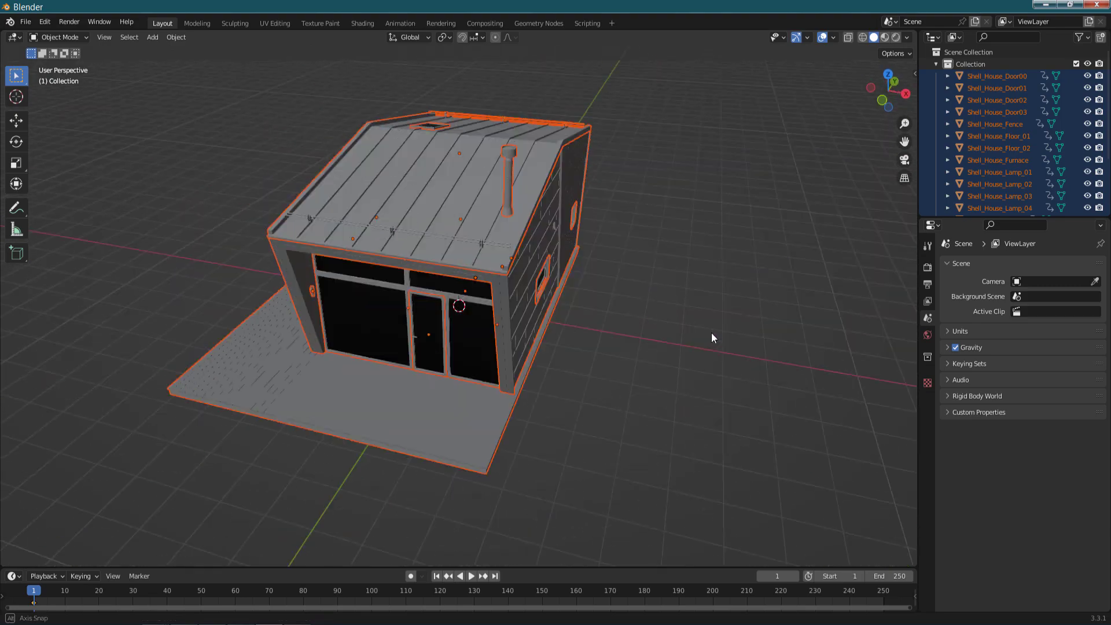
{"action": "mouse_move", "coordinate": [713, 378]}
{"action": "middle_mouse_down"}
{"action": "mouse_move", "coordinate": [737, 370]}
{"action": "mouse_move", "coordinate": [748, 335]}
{"action": "middle_mouse_up"}
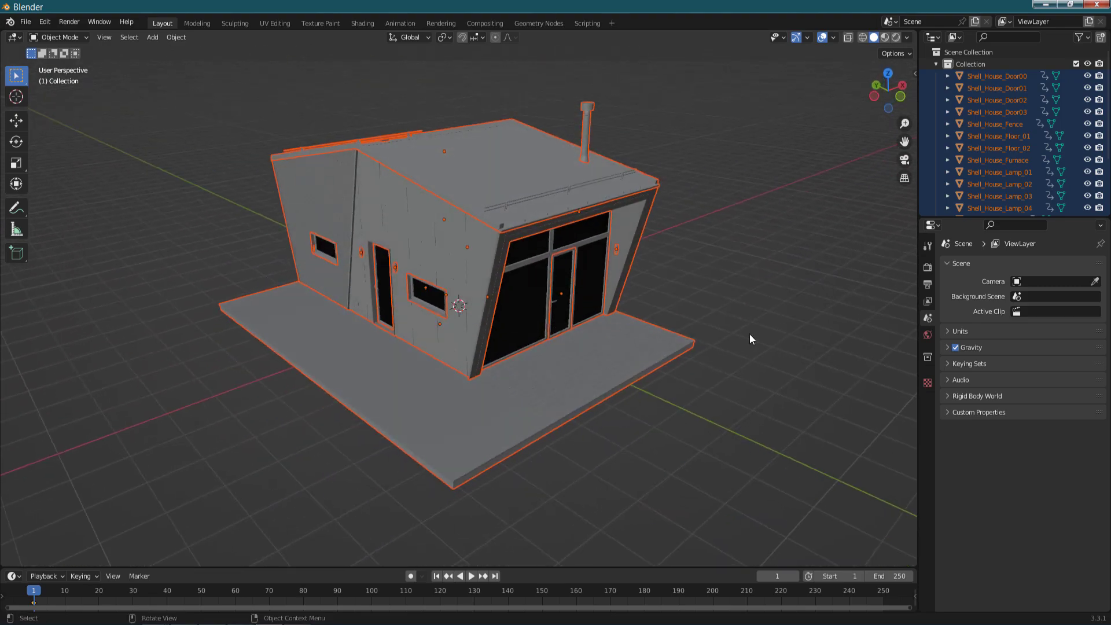
{"action": "left_click", "coordinate": [749, 334]}
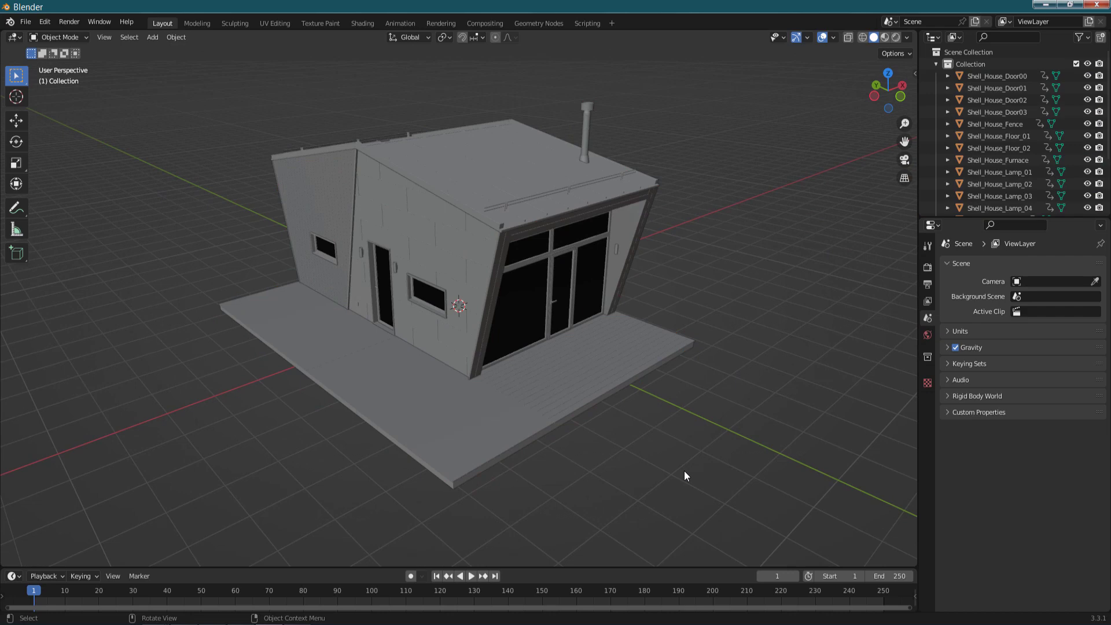
{"action": "middle_click_drag", "start_coordinate": [684, 470], "coordinate": [743, 468]}
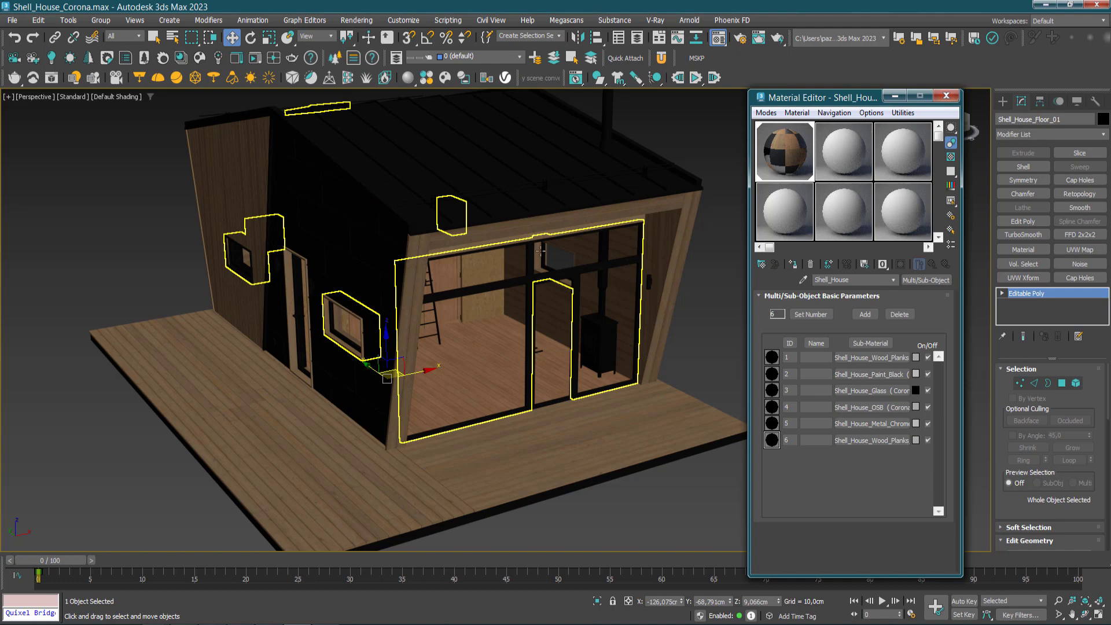
{"action": "middle_click_drag", "start_coordinate": [539, 250], "coordinate": [961, 280], "text": "alt"}
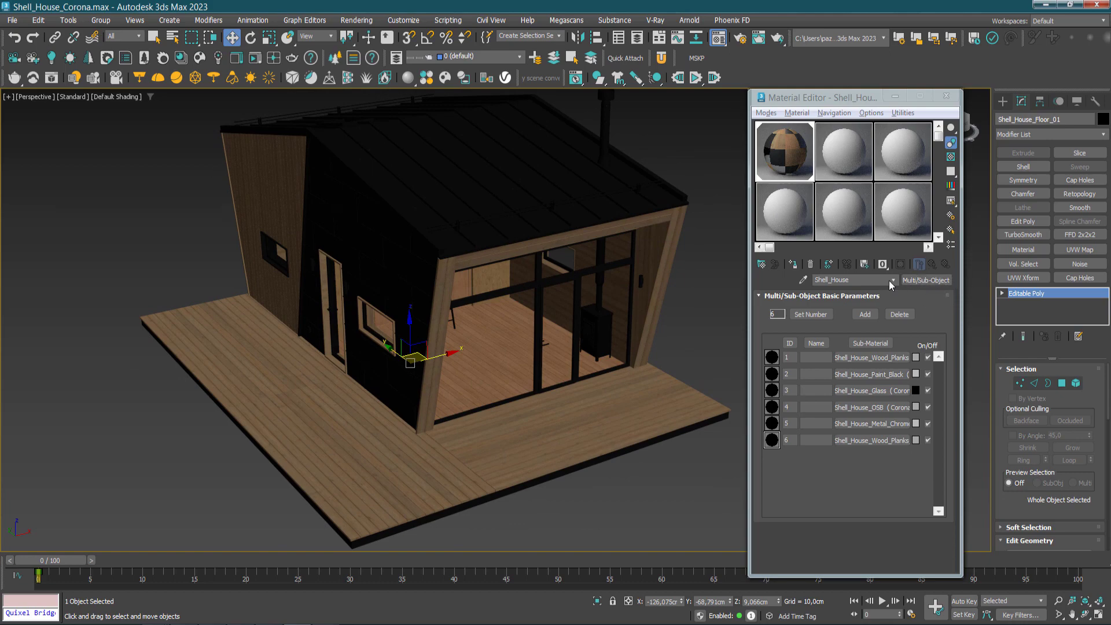
{"action": "mouse_move", "coordinate": [502, 422]}
{"action": "middle_mouse_down", "text": "alt"}
{"action": "mouse_move", "coordinate": [531, 387]}
{"action": "mouse_move", "coordinate": [483, 372]}
{"action": "middle_mouse_up", "text": "alt"}
{"action": "scroll", "coordinate": [434, 449], "scroll_direction": "up", "scroll_amount": 5}
{"action": "scroll", "coordinate": [453, 401], "scroll_direction": "up", "scroll_amount": 3}
{"action": "scroll", "coordinate": [453, 401], "scroll_direction": "down", "scroll_amount": 5}
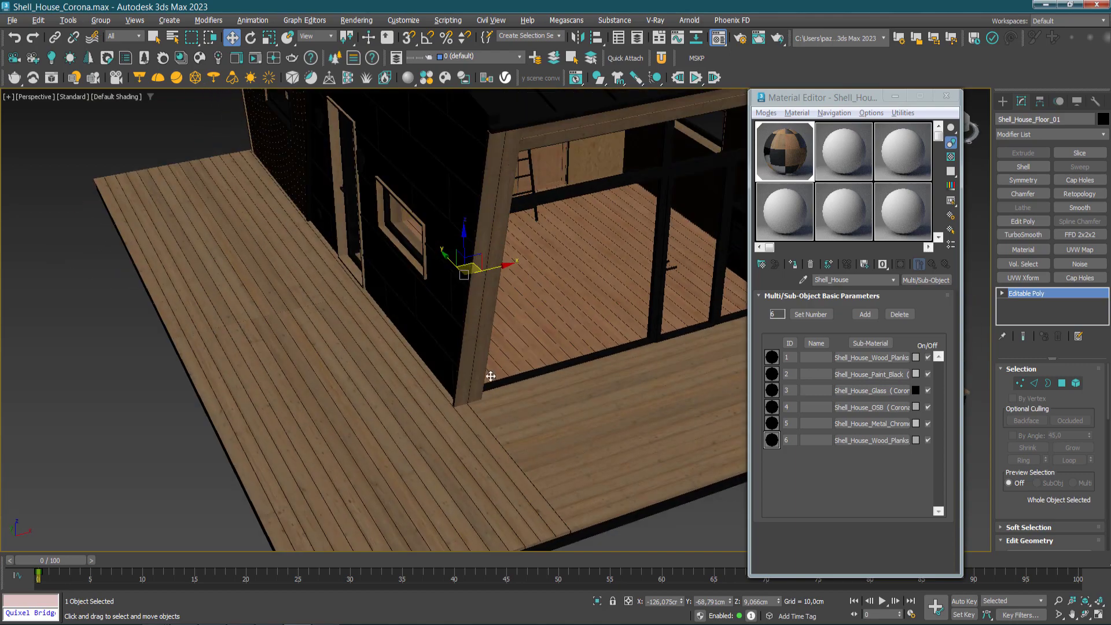
{"action": "scroll", "coordinate": [471, 288], "scroll_direction": "up", "scroll_amount": 2}
{"action": "scroll", "coordinate": [472, 288], "scroll_direction": "down", "scroll_amount": 3}
{"action": "mouse_move", "coordinate": [472, 287]}
{"action": "middle_mouse_down", "text": "alt"}
{"action": "mouse_move", "coordinate": [440, 400]}
{"action": "mouse_move", "coordinate": [478, 355]}
{"action": "middle_mouse_up", "text": "alt"}
{"action": "scroll", "coordinate": [437, 405], "scroll_direction": "up", "scroll_amount": 3}
{"action": "scroll", "coordinate": [436, 405], "scroll_direction": "up", "scroll_amount": 1}
{"action": "scroll", "coordinate": [436, 405], "scroll_direction": "down", "scroll_amount": 3}
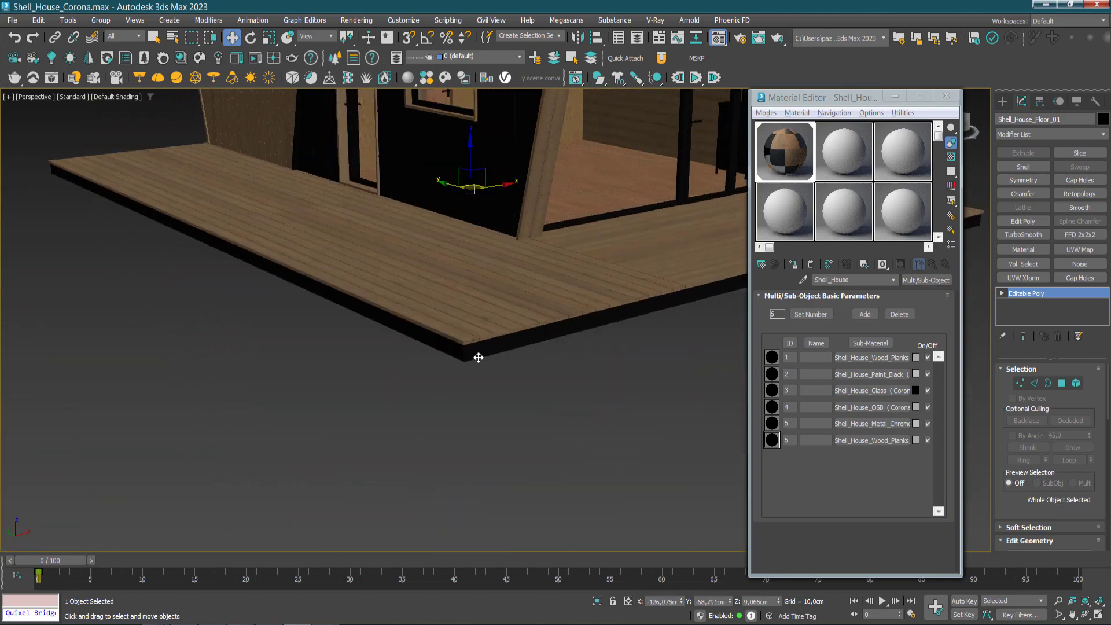
{"action": "scroll", "coordinate": [478, 355], "scroll_direction": "up", "scroll_amount": 3}
{"action": "scroll", "coordinate": [501, 310], "scroll_direction": "up", "scroll_amount": 2}
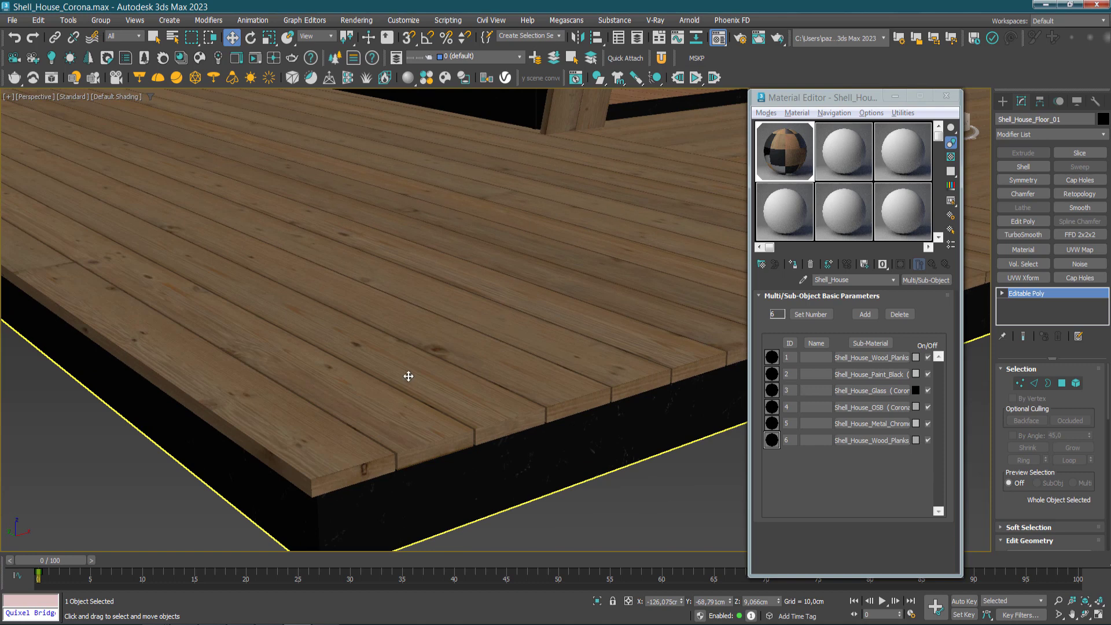
{"action": "left_click", "coordinate": [1062, 383]}
{"action": "left_click", "coordinate": [491, 448]}
{"action": "left_click", "coordinate": [542, 395]}
{"action": "scroll", "coordinate": [1036, 501], "scroll_direction": "down", "scroll_amount": 3}
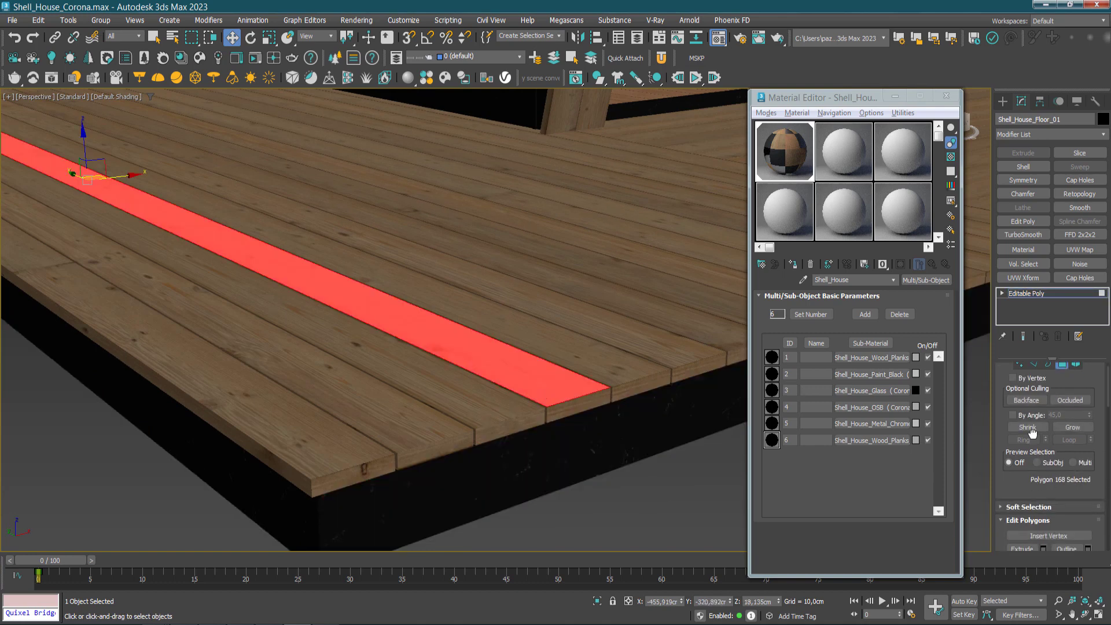
{"action": "scroll", "coordinate": [1035, 501], "scroll_direction": "down", "scroll_amount": 5}
{"action": "scroll", "coordinate": [1036, 501], "scroll_direction": "down", "scroll_amount": 5}
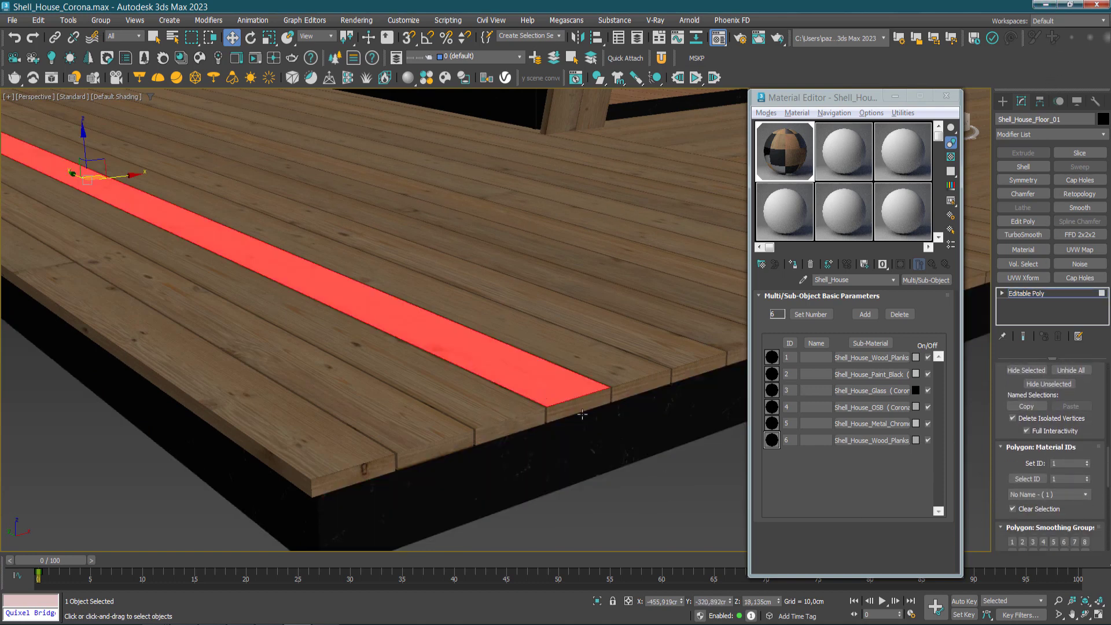
{"action": "left_click", "coordinate": [618, 451]}
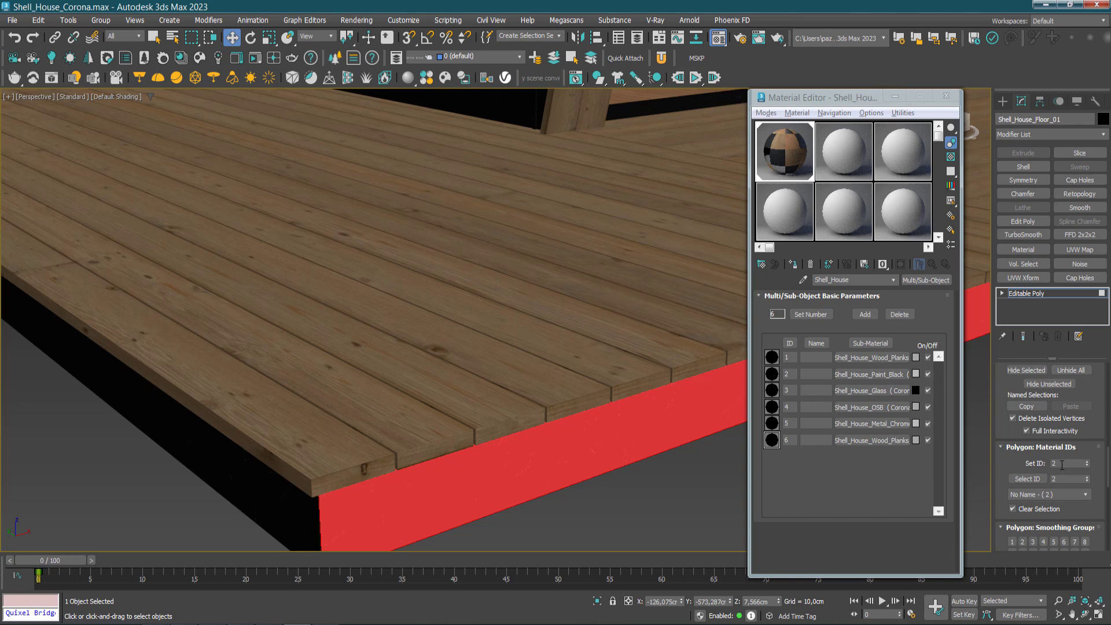
{"action": "left_click", "coordinate": [895, 359]}
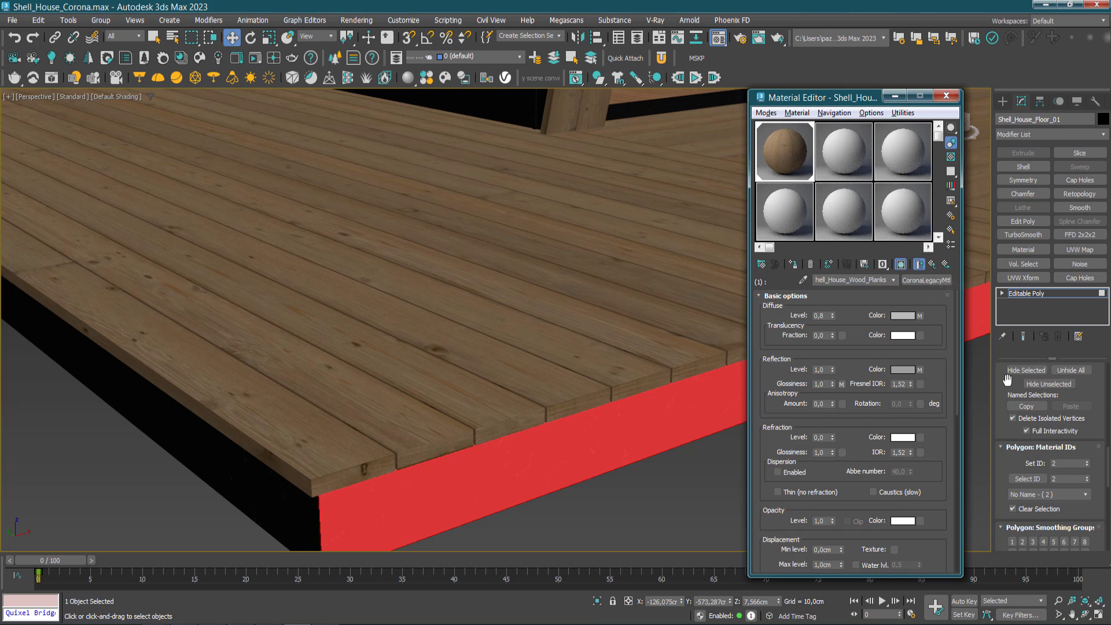
{"action": "scroll", "coordinate": [1007, 379], "scroll_direction": "up", "scroll_amount": 5}
{"action": "scroll", "coordinate": [1007, 379], "scroll_direction": "up", "scroll_amount": 5}
{"action": "scroll", "coordinate": [1007, 379], "scroll_direction": "up", "scroll_amount": 5}
{"action": "left_click", "coordinate": [1062, 382]}
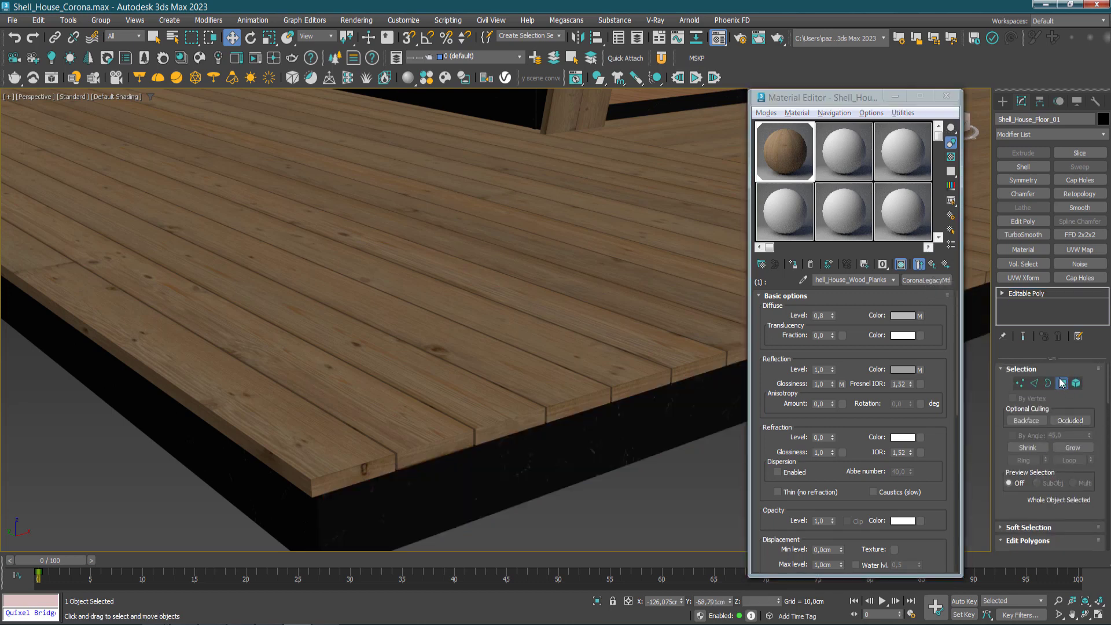
{"action": "left_click", "coordinate": [931, 264]}
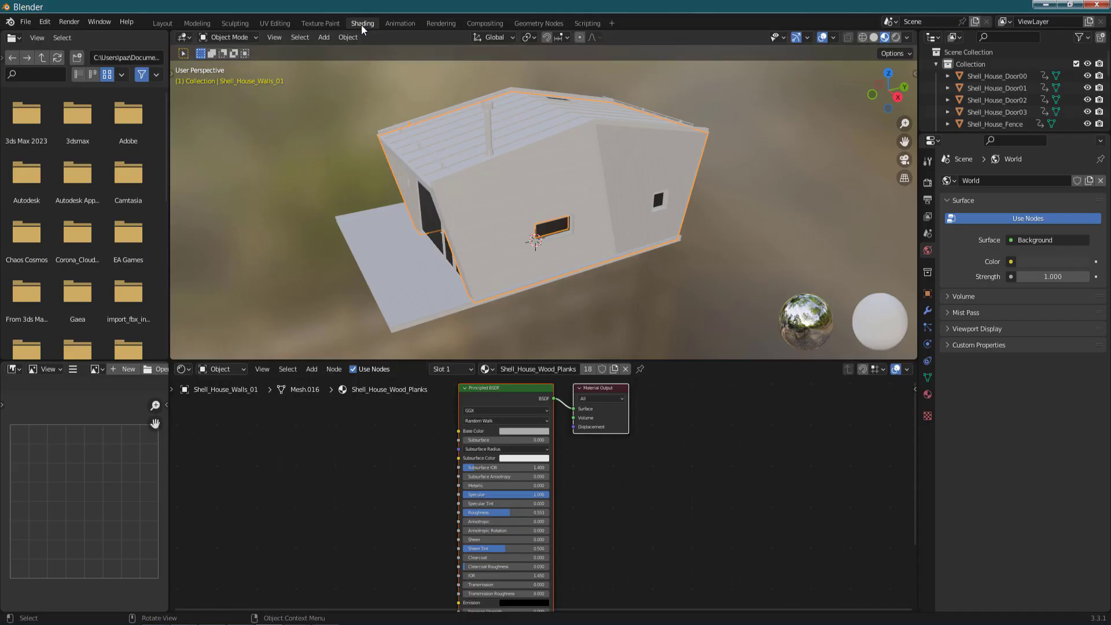
- Inspect the imported walls object's material slot list in the Shading node editor
{"action": "middle_click_drag", "start_coordinate": [493, 275], "coordinate": [613, 263]}
{"action": "middle_click_drag", "start_coordinate": [657, 494], "coordinate": [691, 508]}
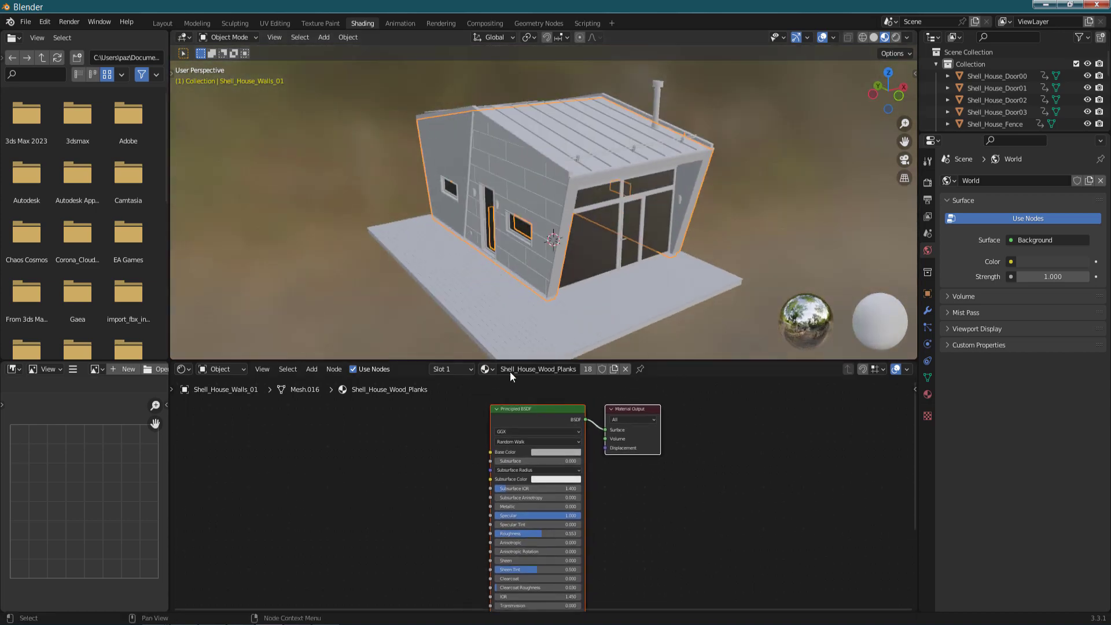
{"action": "left_click", "coordinate": [471, 366]}
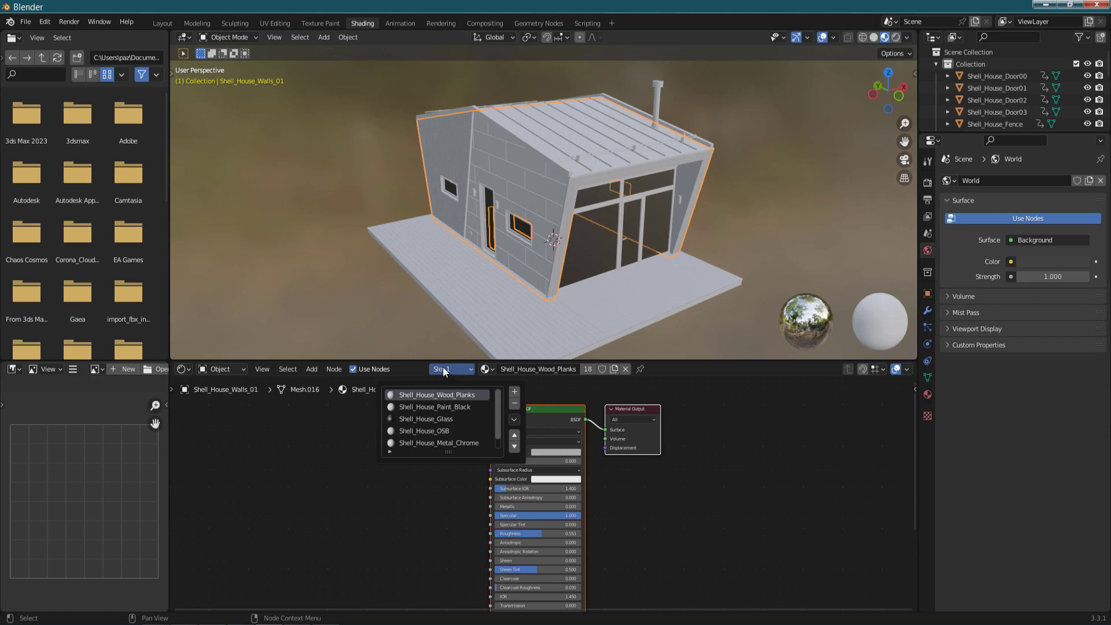
{"action": "left_click", "coordinate": [372, 423]}
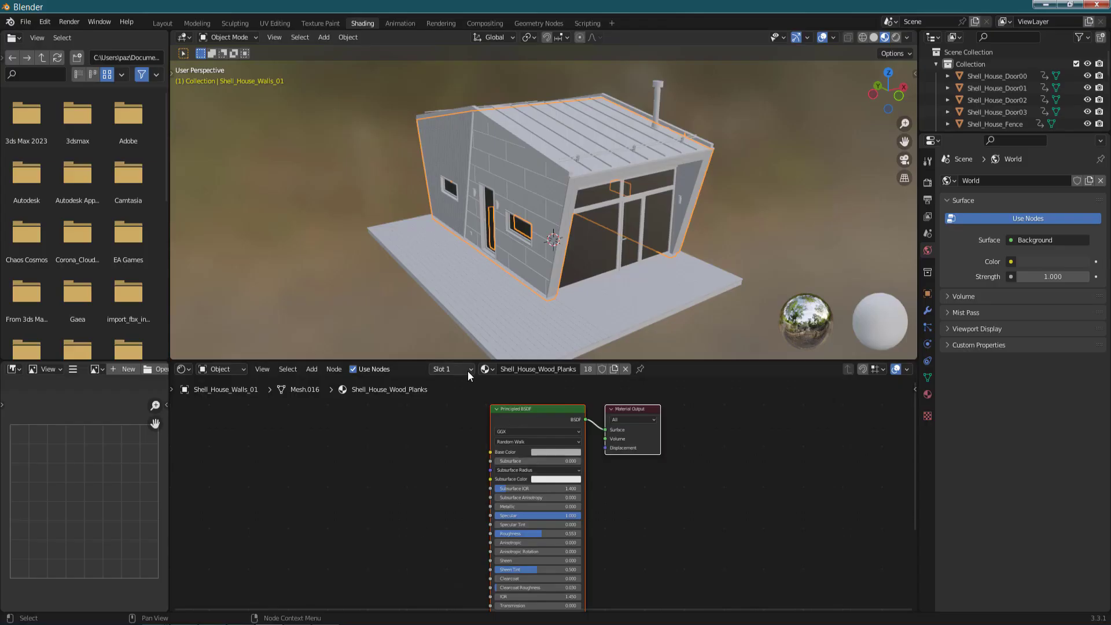
- Open the Shell_House_3ddd folder showing its texture maps, FBX and 3ds Max files
{"action": "left_click", "coordinate": [468, 373]}
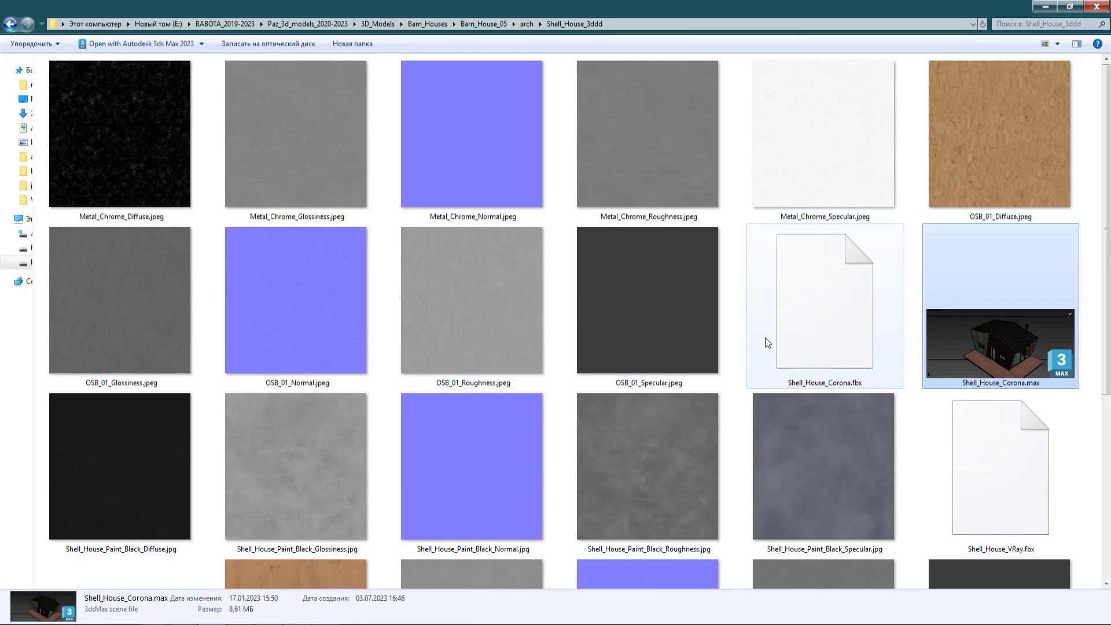
- Preview Wood_Planks_02_Diffuse.jpeg and drop it into the Shader Editor as an Image Texture node
{"action": "scroll", "coordinate": [752, 358], "scroll_direction": "down", "scroll_amount": 3}
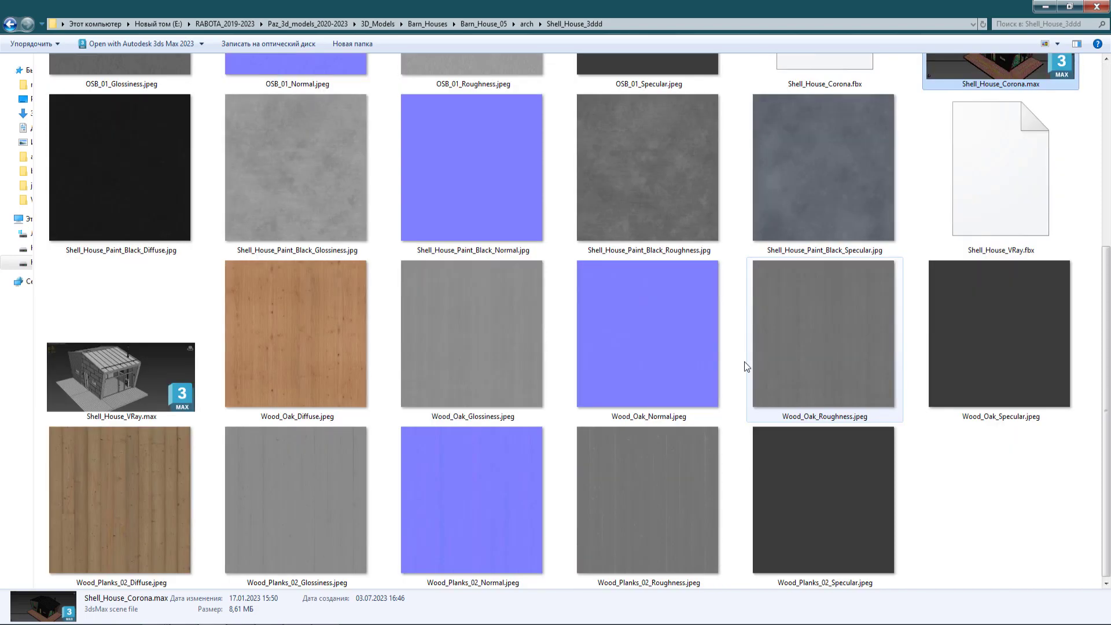
{"action": "double_click", "coordinate": [184, 458]}
{"action": "key", "text": "Escape"}
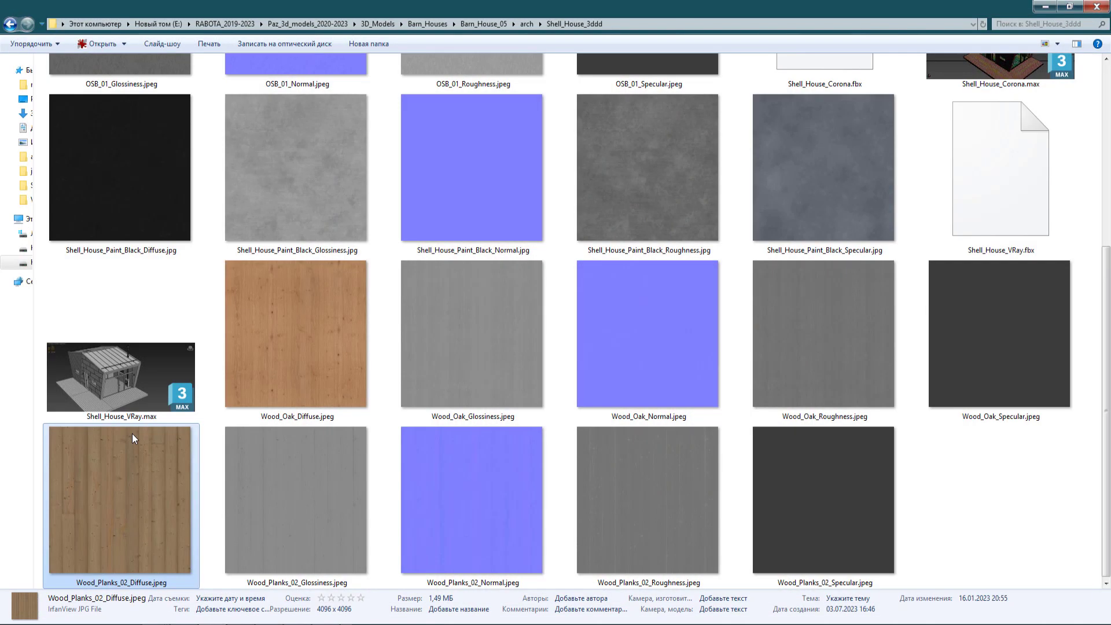
{"action": "left_click_drag", "start_coordinate": [137, 480], "coordinate": [314, 528]}
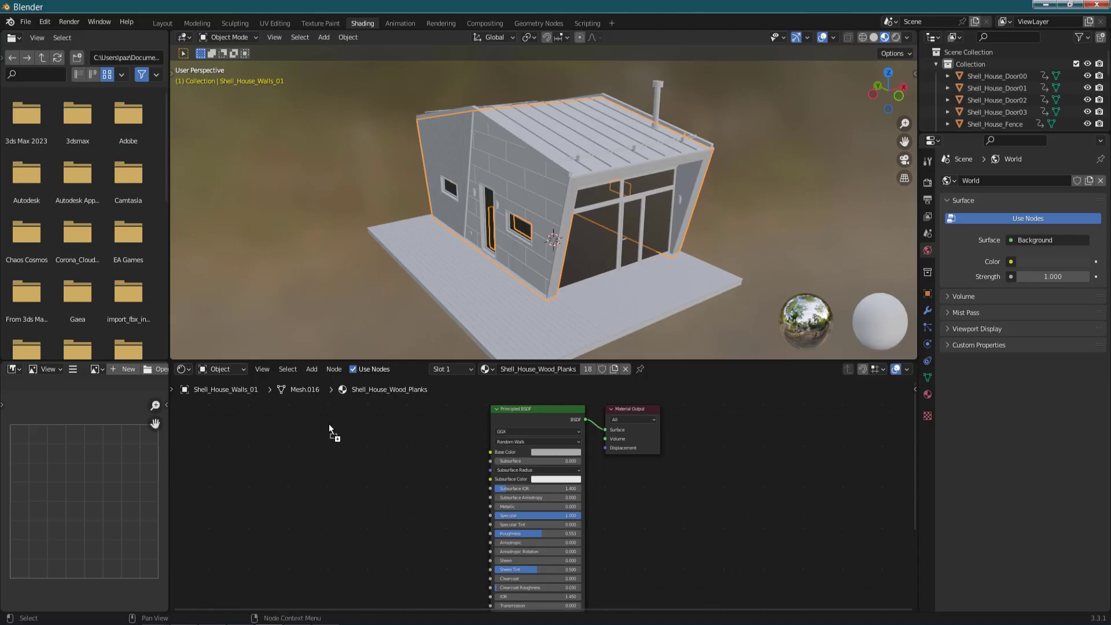
{"action": "left_click_drag", "start_coordinate": [329, 423], "coordinate": [333, 428]}
- Connect the wood diffuse image's Color to Base Color and reposition its node
{"action": "scroll", "coordinate": [397, 443], "scroll_direction": "up", "scroll_amount": 4}
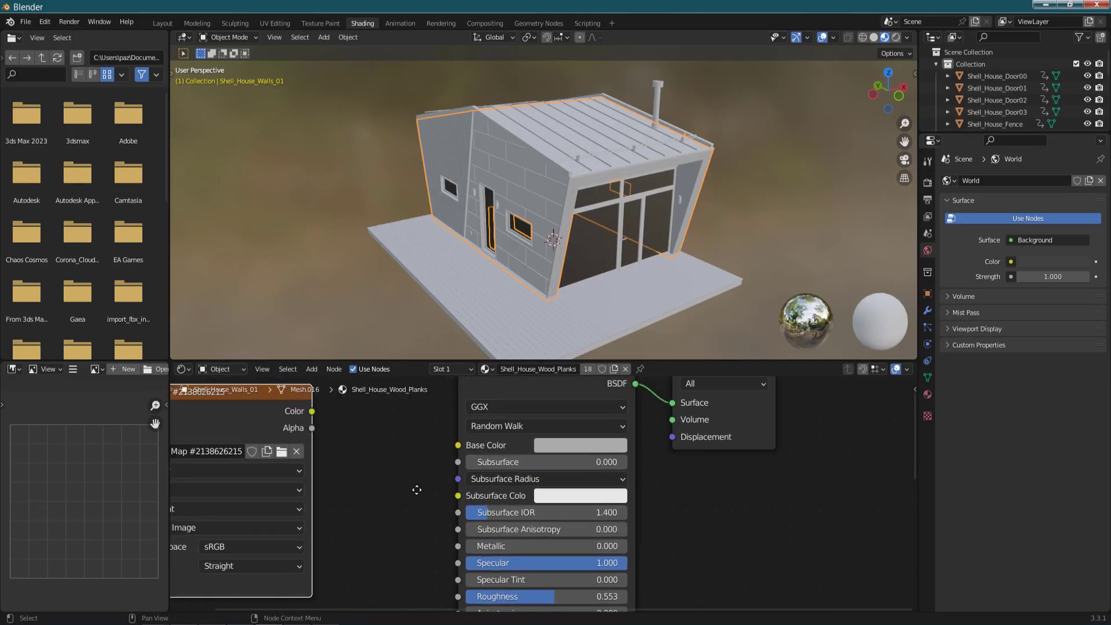
{"action": "left_click_drag", "start_coordinate": [444, 448], "coordinate": [592, 483]}
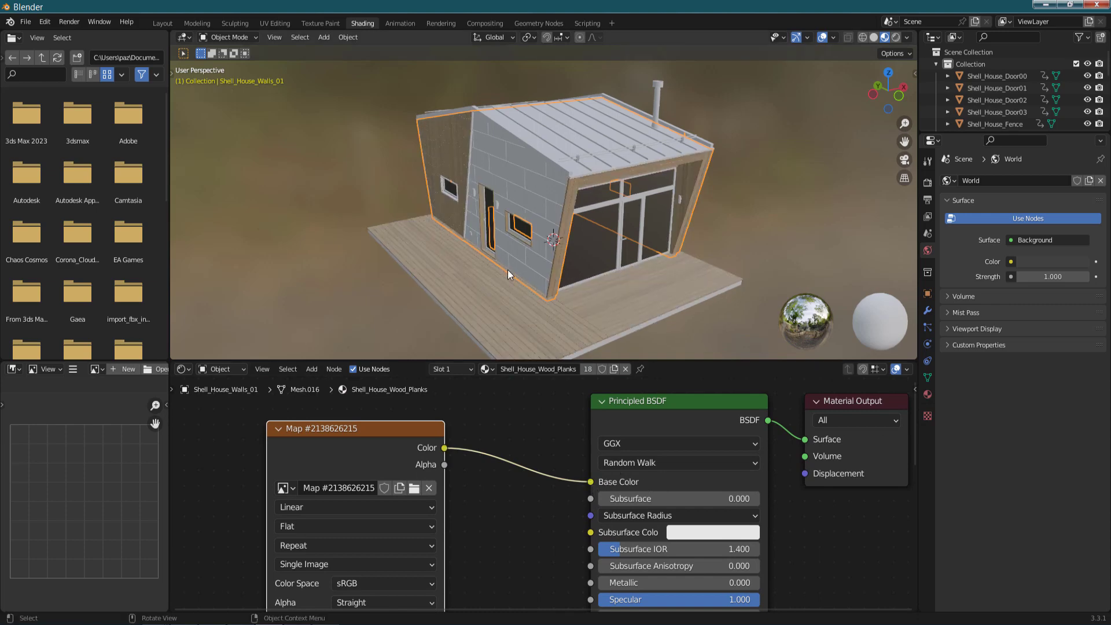
{"action": "mouse_move", "coordinate": [508, 270]}
{"action": "middle_mouse_down"}
{"action": "mouse_move", "coordinate": [571, 277]}
{"action": "mouse_move", "coordinate": [521, 276]}
{"action": "middle_mouse_up"}
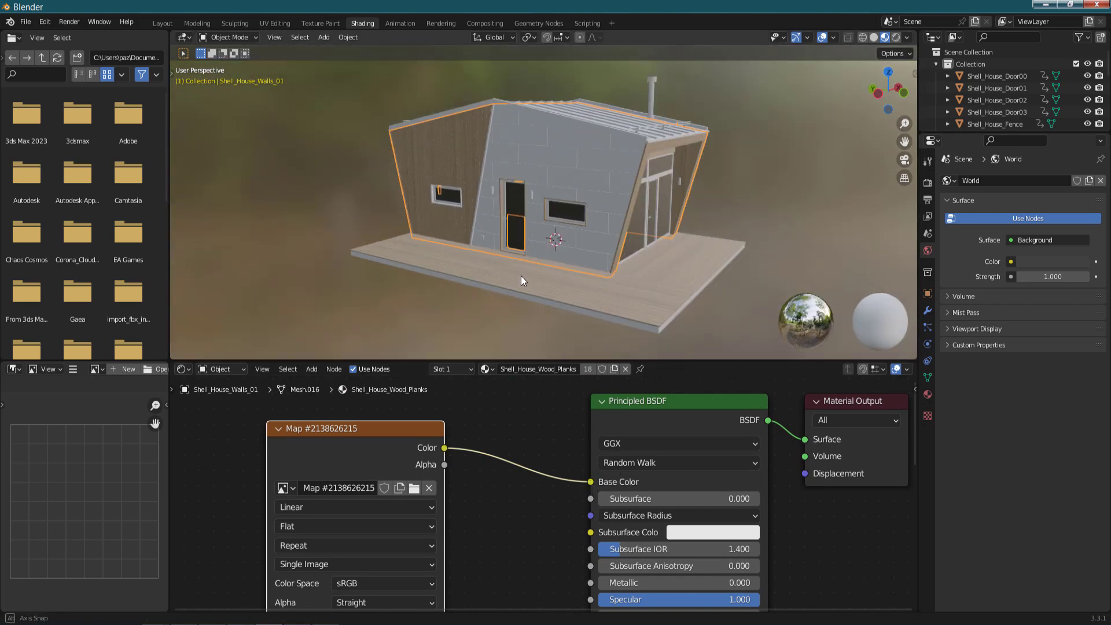
{"action": "middle_click_drag", "start_coordinate": [505, 515], "coordinate": [582, 473]}
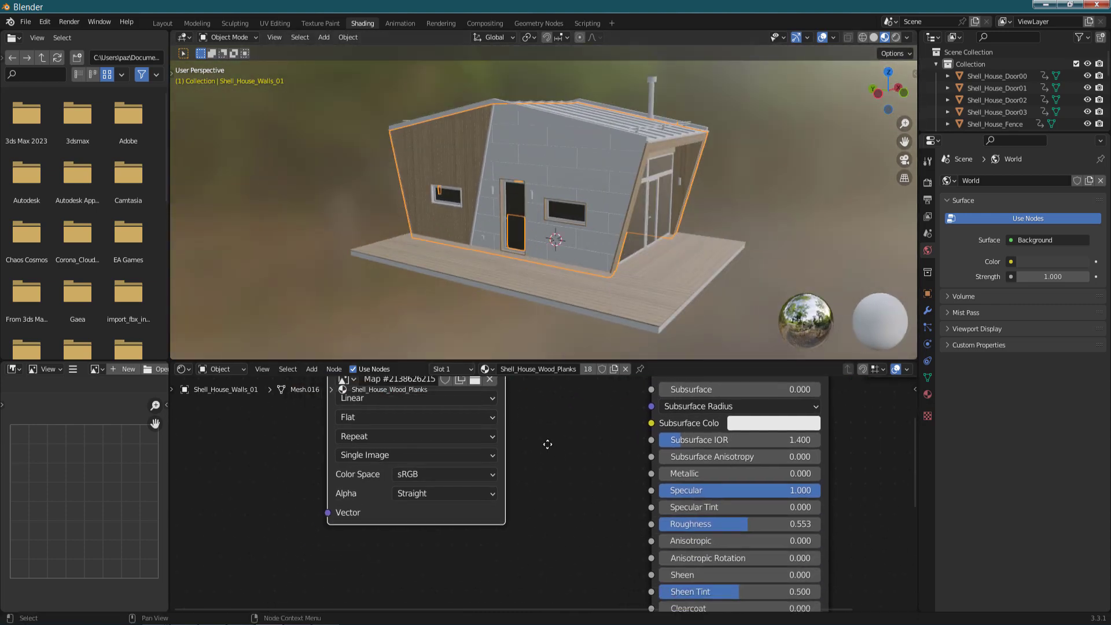
{"action": "scroll", "coordinate": [425, 508], "scroll_direction": "up", "scroll_amount": 3}
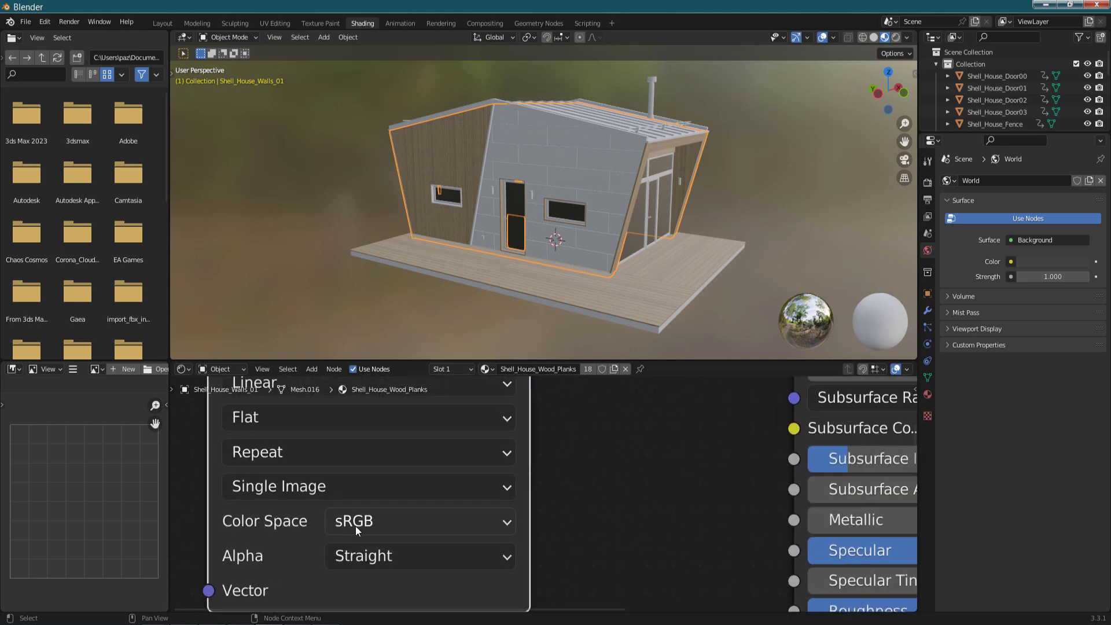
{"action": "scroll", "coordinate": [582, 496], "scroll_direction": "down", "scroll_amount": 1}
{"action": "scroll", "coordinate": [554, 499], "scroll_direction": "down", "scroll_amount": 4}
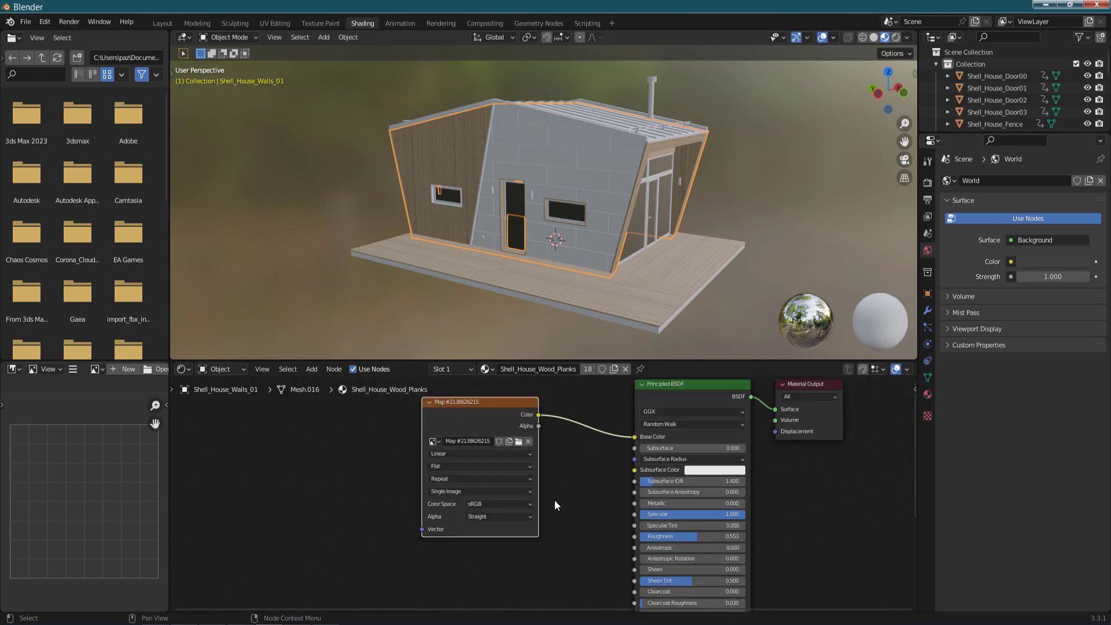
{"action": "scroll", "coordinate": [554, 500], "scroll_direction": "down", "scroll_amount": 1}
{"action": "mouse_move", "coordinate": [509, 516]}
{"action": "left_mouse_down"}
{"action": "mouse_move", "coordinate": [548, 377]}
{"action": "mouse_move", "coordinate": [545, 418]}
{"action": "left_mouse_up"}
{"action": "middle_click_drag", "start_coordinate": [582, 518], "coordinate": [527, 479]}
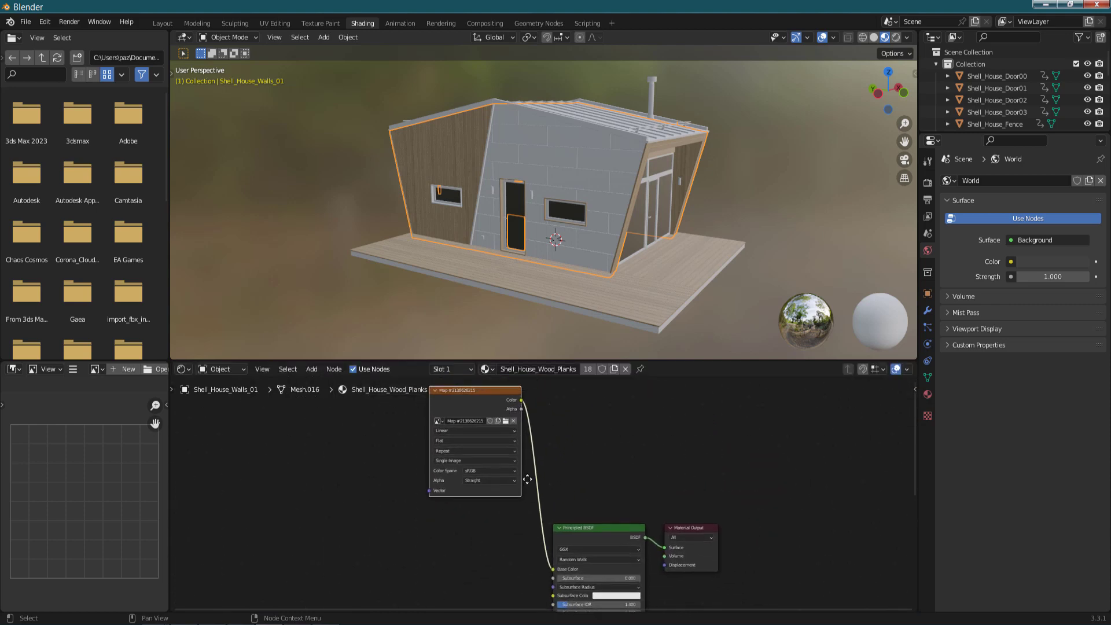
- Preview Wood_Planks_02_Specular.jpeg and drag it into the Shader Editor as an image node
{"action": "scroll", "coordinate": [527, 479], "scroll_direction": "down", "scroll_amount": 2, "text": "shift"}
{"action": "scroll", "coordinate": [524, 517], "scroll_direction": "down", "scroll_amount": 2, "text": "shift"}
{"action": "scroll", "coordinate": [519, 564], "scroll_direction": "up", "scroll_amount": 2}
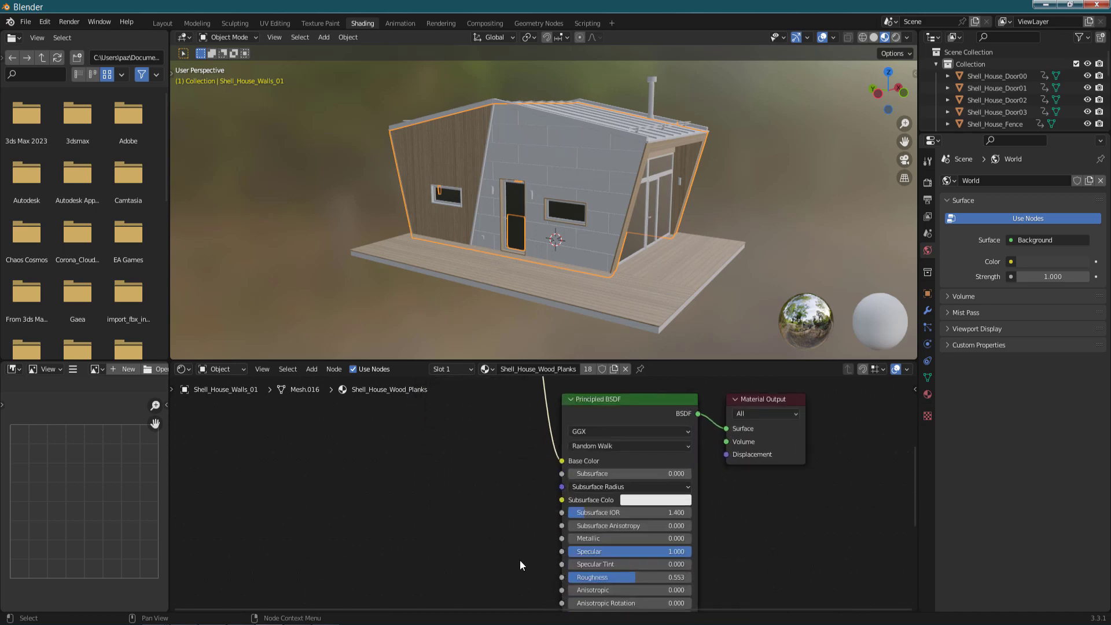
{"action": "scroll", "coordinate": [519, 565], "scroll_direction": "up", "scroll_amount": 2}
{"action": "scroll", "coordinate": [508, 461], "scroll_direction": "down", "scroll_amount": 1, "text": "shift"}
{"action": "scroll", "coordinate": [508, 466], "scroll_direction": "down", "scroll_amount": 1, "text": "shift"}
{"action": "scroll", "coordinate": [508, 469], "scroll_direction": "down", "scroll_amount": 1, "text": "shift"}
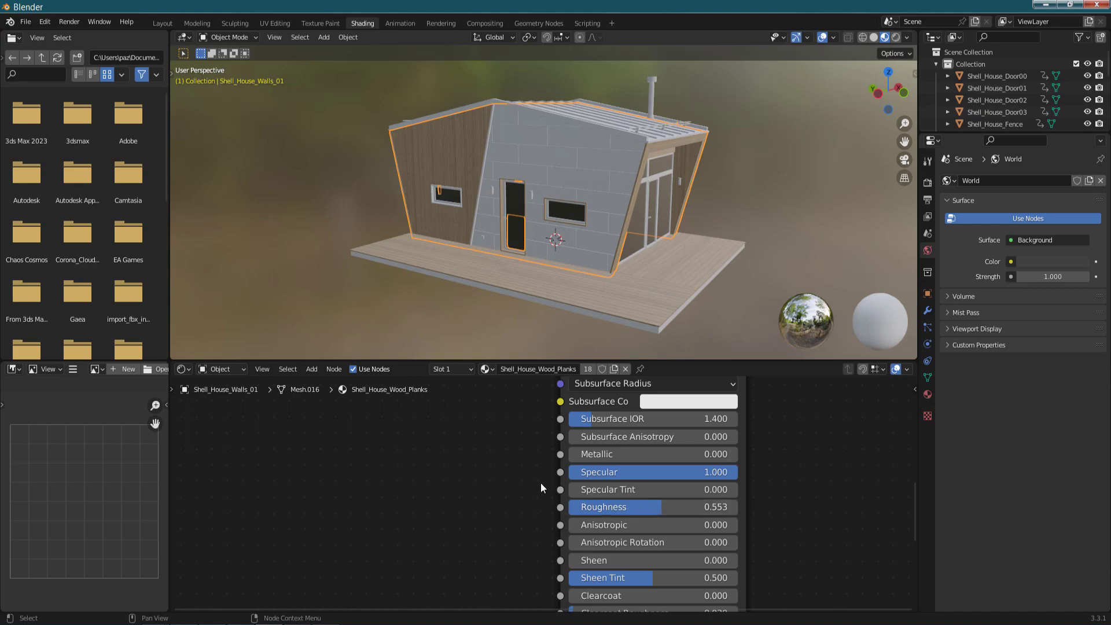
{"action": "key", "text": "alt+Tab"}
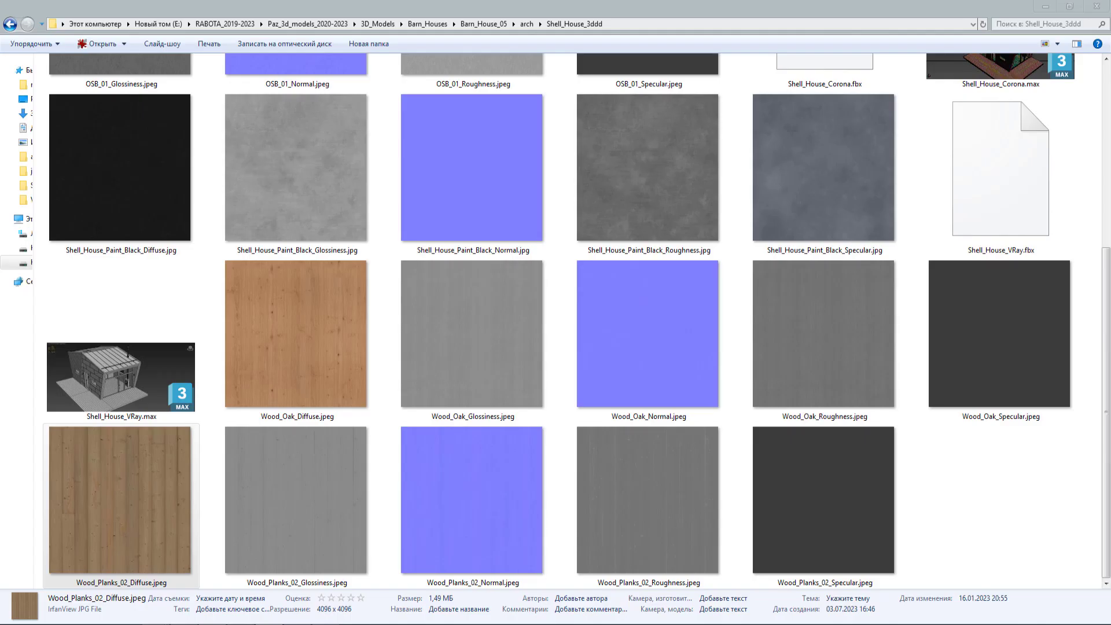
{"action": "double_click", "coordinate": [836, 551]}
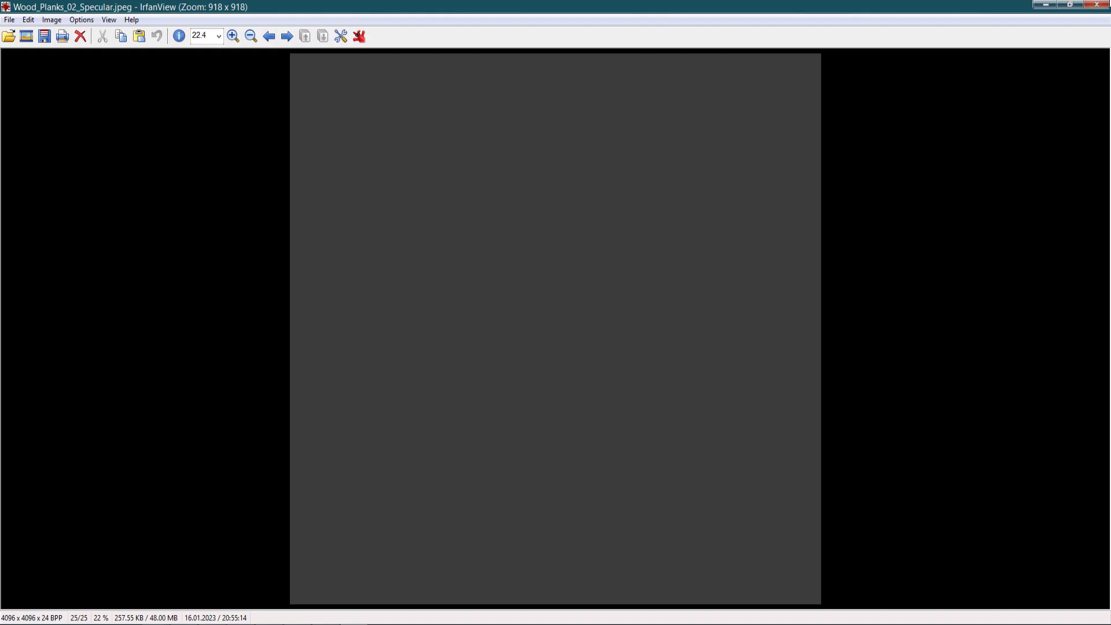
{"action": "left_click", "coordinate": [1096, 6]}
{"action": "mouse_move", "coordinate": [833, 497]}
{"action": "left_mouse_down"}
{"action": "mouse_move", "coordinate": [271, 607]}
{"action": "mouse_move", "coordinate": [394, 420]}
{"action": "left_mouse_up"}
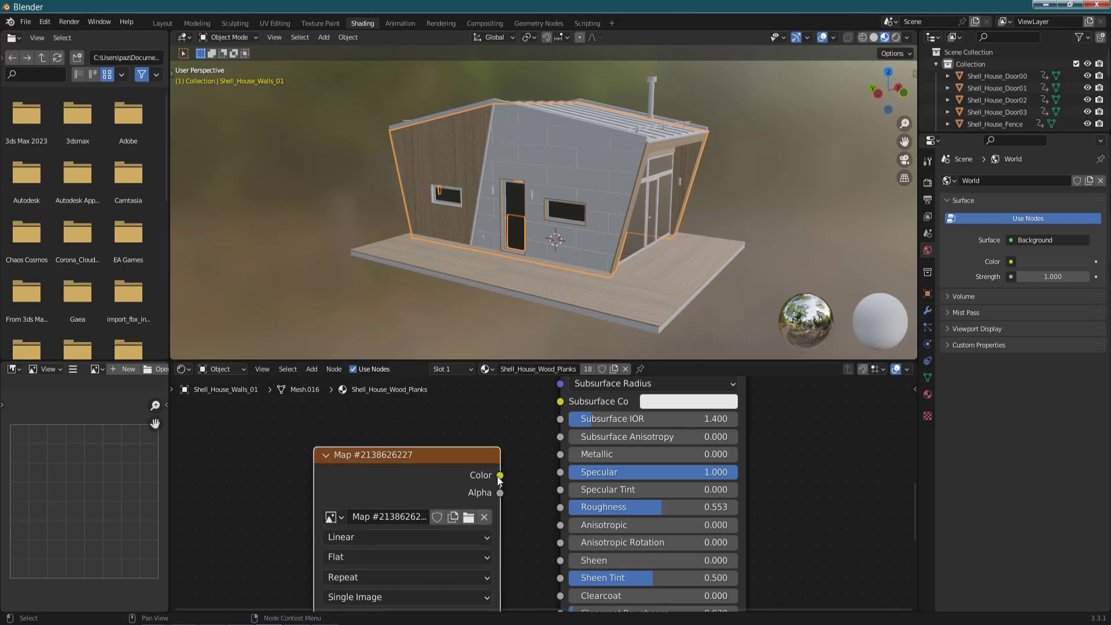
- Connect the specular image to Specular and set its Color Space to Non-Color
{"action": "left_click_drag", "start_coordinate": [500, 476], "coordinate": [559, 473]}
{"action": "middle_click_drag", "start_coordinate": [507, 530], "coordinate": [542, 446]}
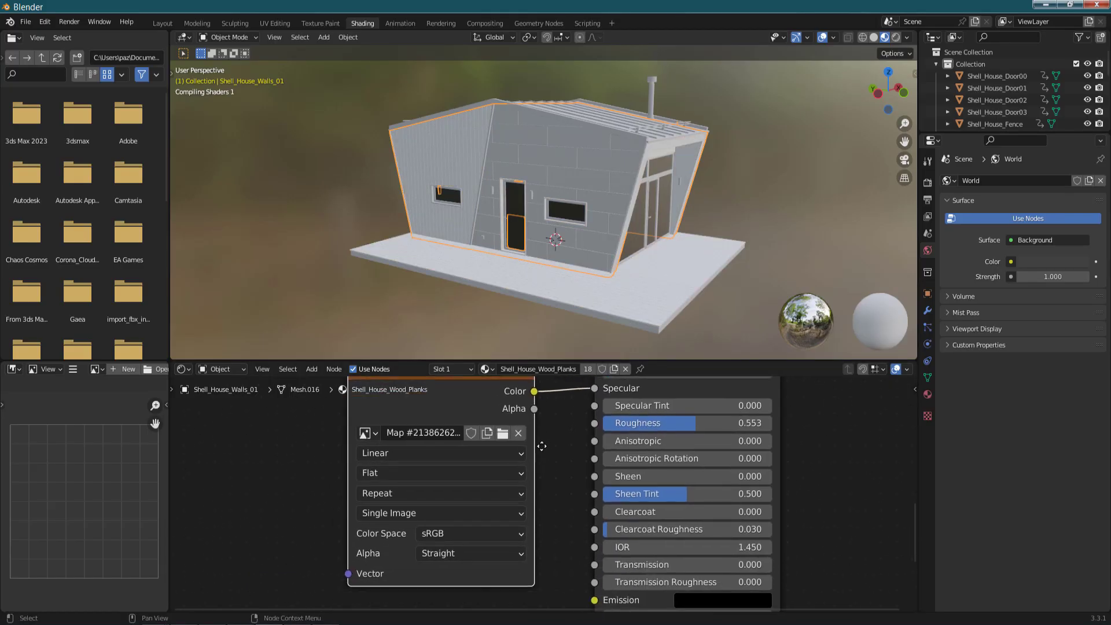
{"action": "scroll", "coordinate": [350, 551], "scroll_direction": "up", "scroll_amount": 2}
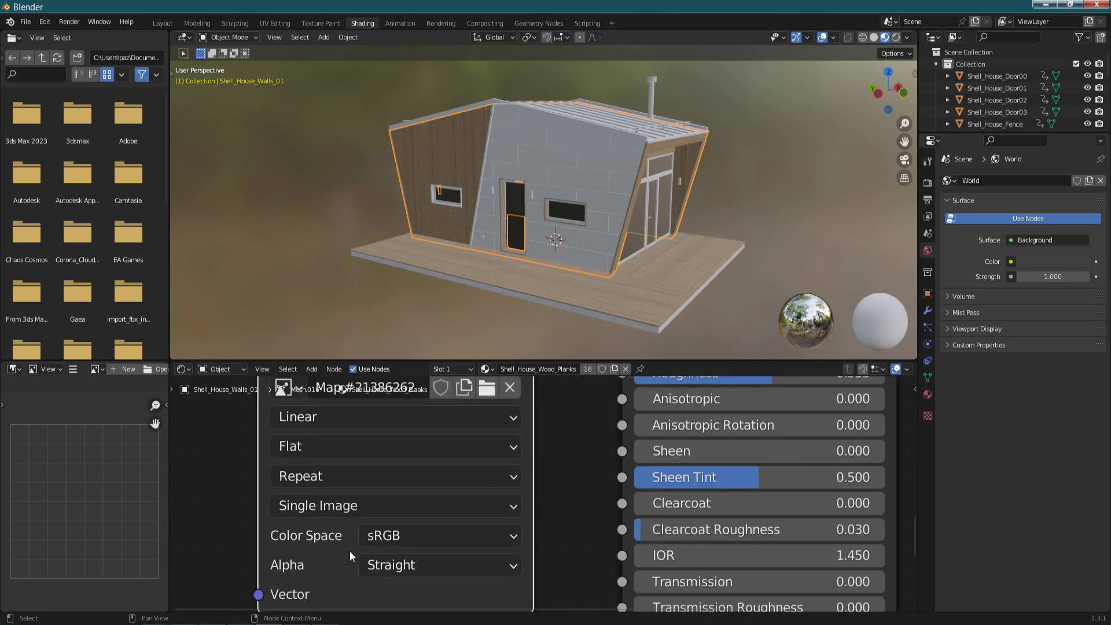
{"action": "left_click", "coordinate": [398, 539]}
{"action": "left_click", "coordinate": [403, 380]}
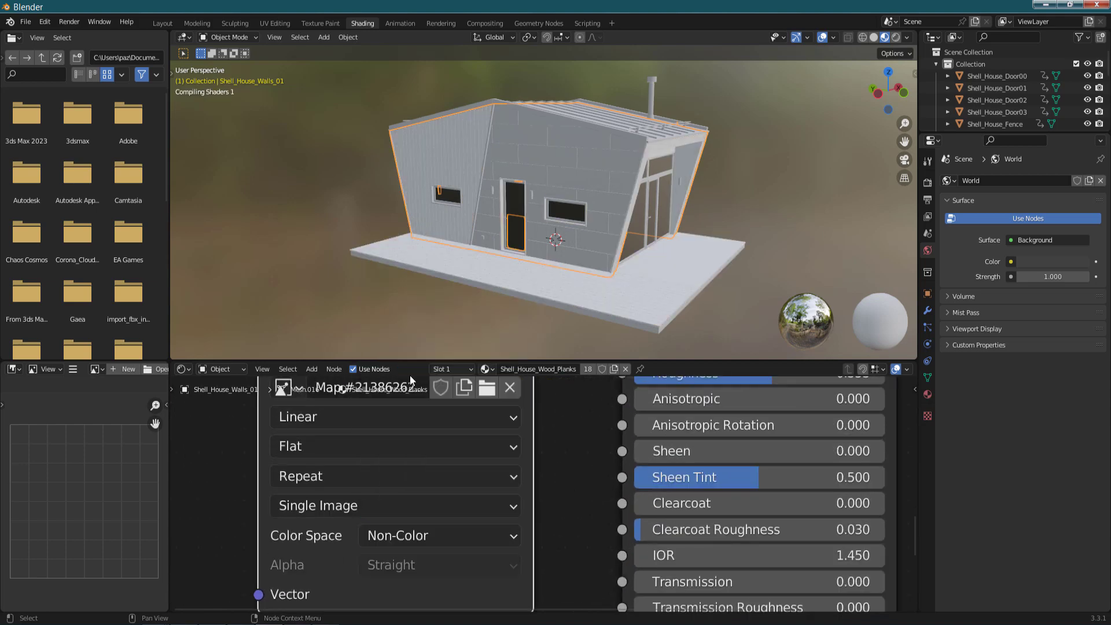
- Move the specular node into place and select Wood_Planks_02_Roughness in the texture folder
{"action": "scroll", "coordinate": [562, 503], "scroll_direction": "down", "scroll_amount": 2}
{"action": "scroll", "coordinate": [561, 499], "scroll_direction": "down", "scroll_amount": 2}
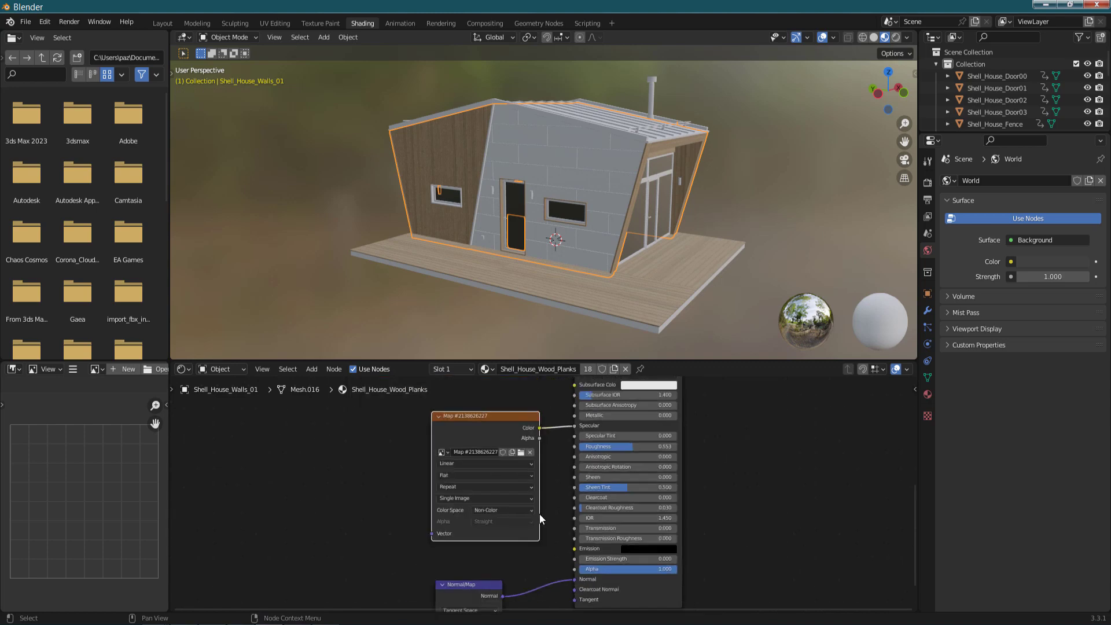
{"action": "mouse_move", "coordinate": [539, 514]}
{"action": "left_mouse_down"}
{"action": "mouse_move", "coordinate": [504, 475]}
{"action": "mouse_move", "coordinate": [524, 429]}
{"action": "left_mouse_up"}
{"action": "middle_click_drag", "start_coordinate": [547, 573], "coordinate": [572, 461]}
{"action": "scroll", "coordinate": [550, 484], "scroll_direction": "up", "scroll_amount": 2}
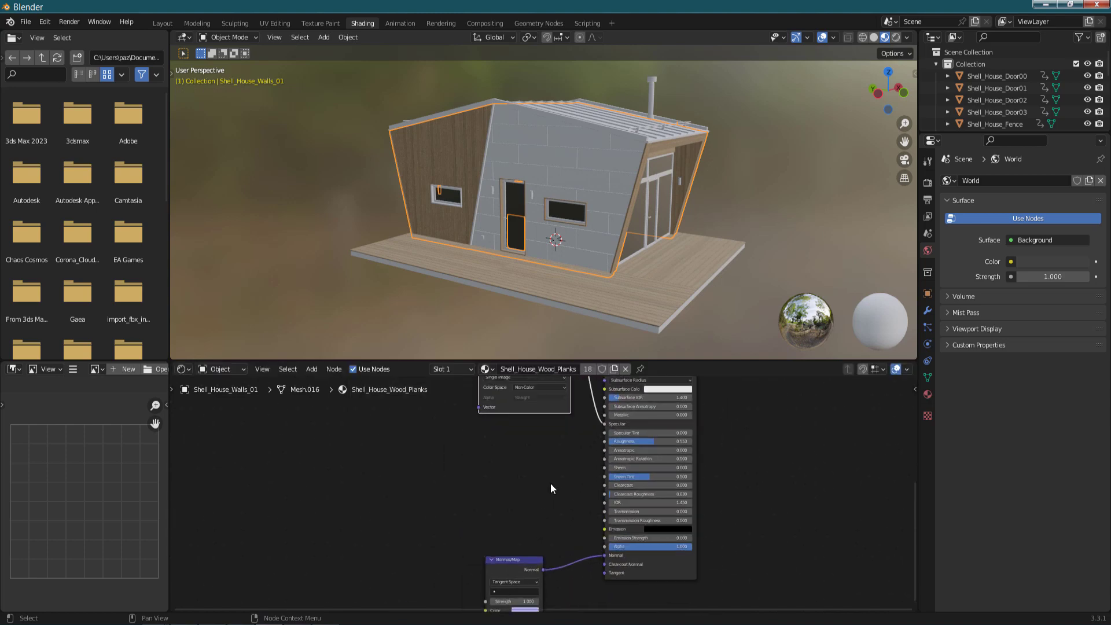
{"action": "scroll", "coordinate": [553, 446], "scroll_direction": "up", "scroll_amount": 1}
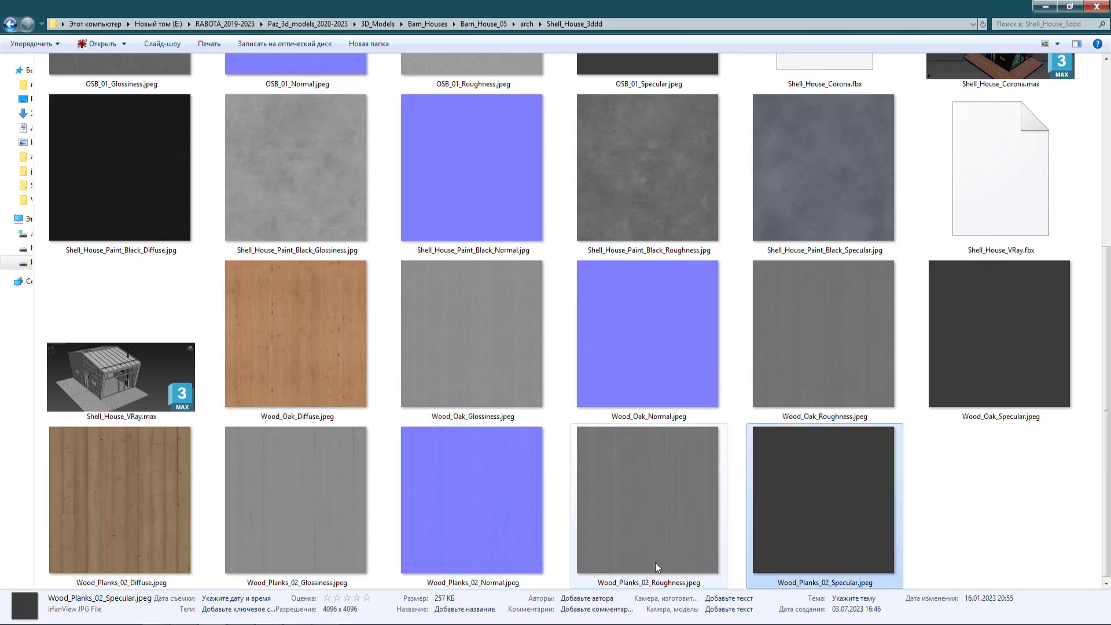
{"action": "left_click", "coordinate": [683, 551]}
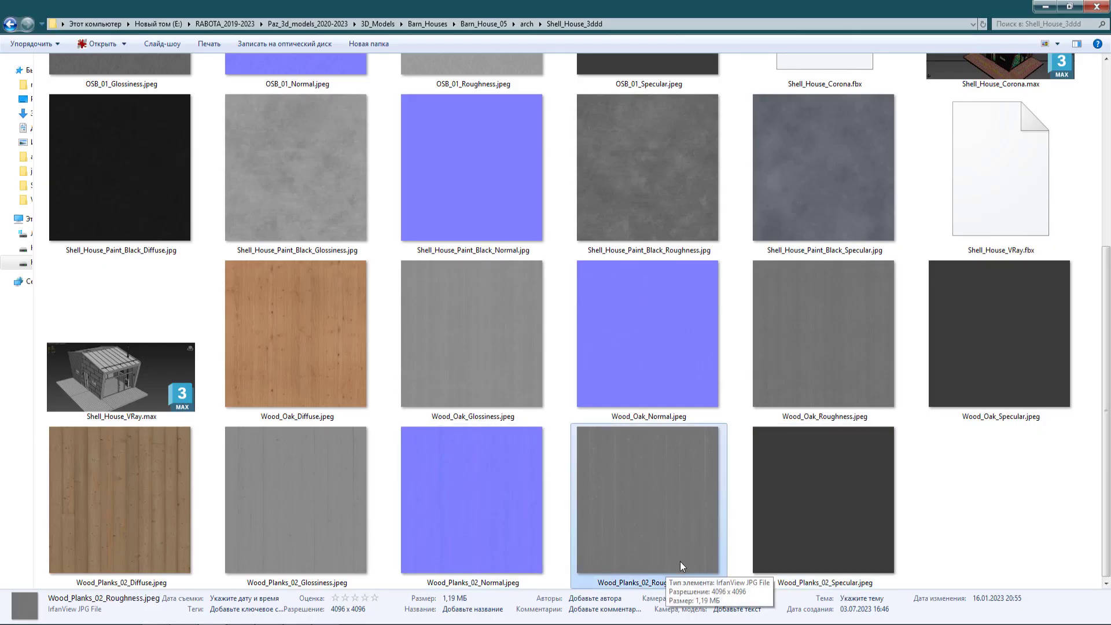
- Add the Wood_Planks_02_Roughness image node, link it to Roughness, and set it to Non-Color
{"action": "mouse_move", "coordinate": [679, 557]}
{"action": "left_mouse_down"}
{"action": "mouse_move", "coordinate": [278, 613]}
{"action": "mouse_move", "coordinate": [494, 428]}
{"action": "left_mouse_up"}
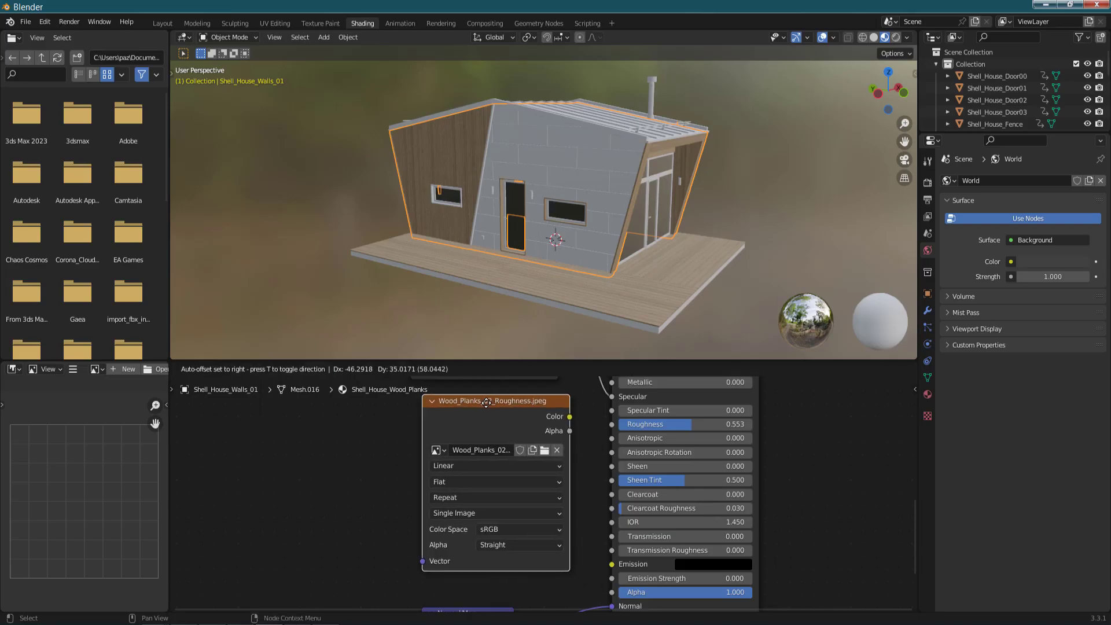
{"action": "left_click", "coordinate": [501, 415]}
{"action": "left_click_drag", "start_coordinate": [561, 418], "coordinate": [586, 433]}
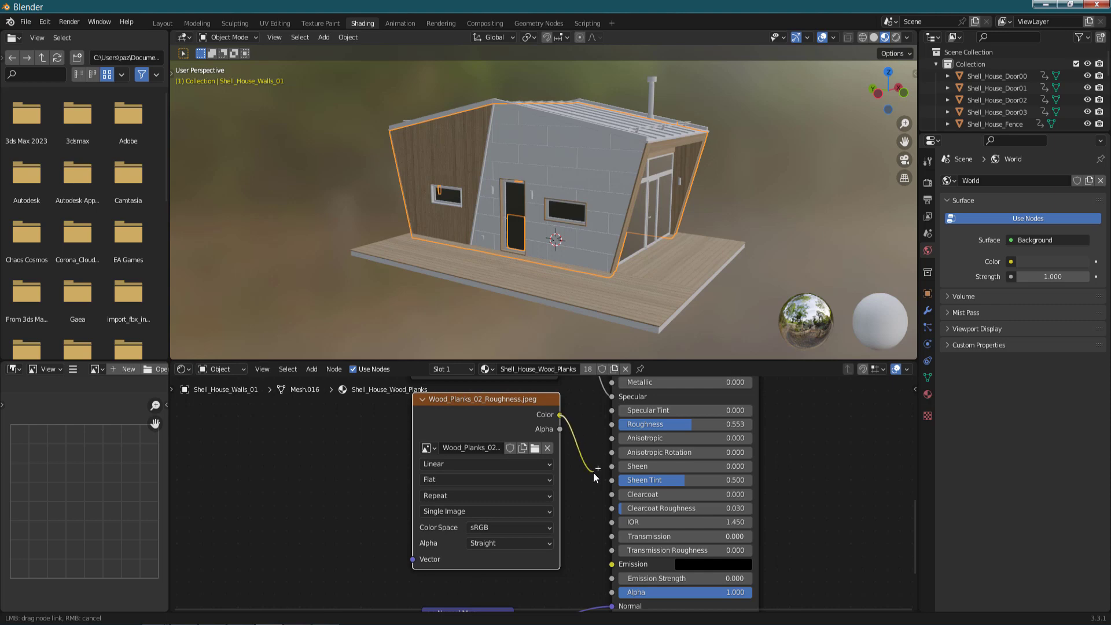
{"action": "left_click_drag", "start_coordinate": [593, 475], "coordinate": [609, 423]}
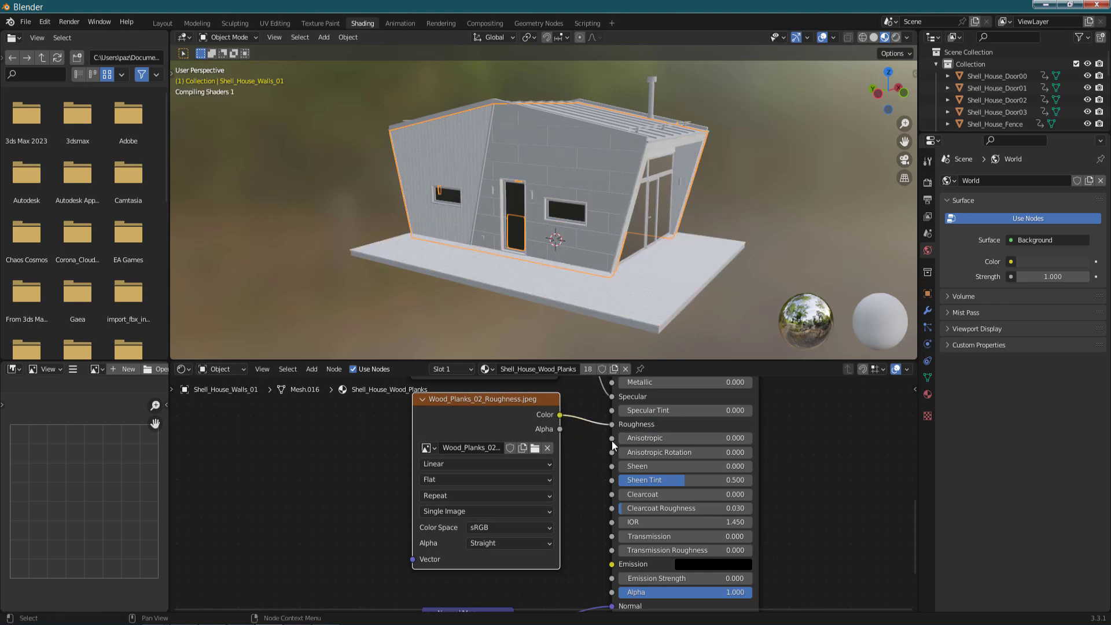
{"action": "scroll", "coordinate": [484, 533], "scroll_direction": "up", "scroll_amount": 1}
{"action": "scroll", "coordinate": [451, 551], "scroll_direction": "up", "scroll_amount": 2}
{"action": "left_click", "coordinate": [438, 563]}
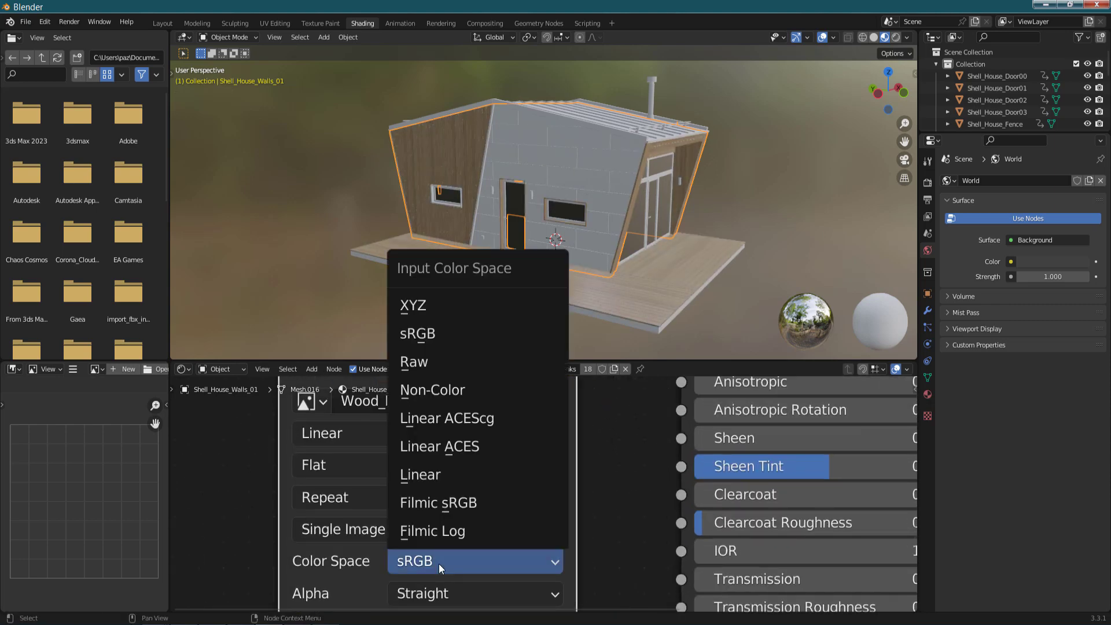
{"action": "left_click", "coordinate": [468, 384]}
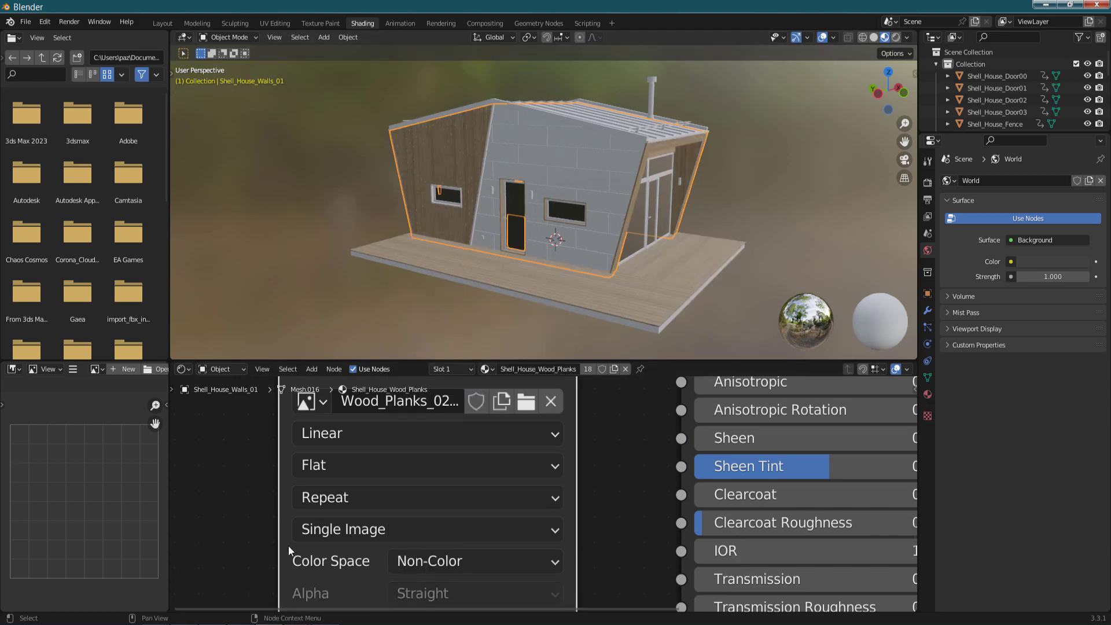
{"action": "key", "text": "alt+Tab"}
- Bring Wood_Planks_02_Normal.jpeg in as an image node and connect it to the Normal Map's Color
{"action": "double_click", "coordinate": [481, 508]}
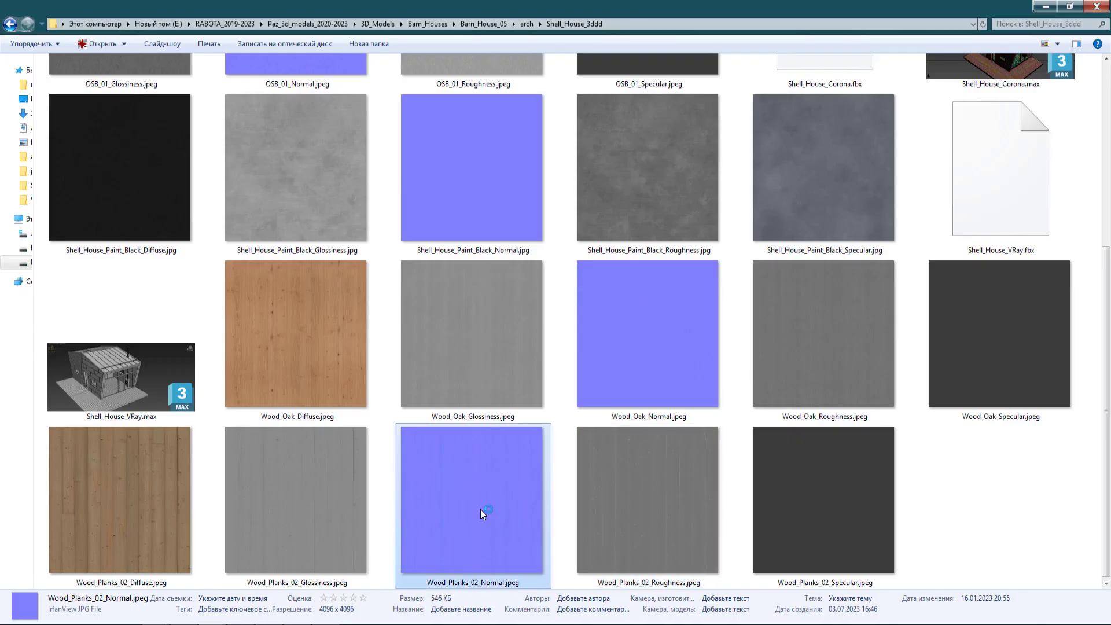
{"action": "left_click", "coordinate": [1094, 6]}
{"action": "mouse_move", "coordinate": [491, 498]}
{"action": "left_mouse_down"}
{"action": "mouse_move", "coordinate": [270, 604]}
{"action": "mouse_move", "coordinate": [238, 609]}
{"action": "mouse_move", "coordinate": [205, 580]}
{"action": "left_mouse_up"}
{"action": "scroll", "coordinate": [205, 581], "scroll_direction": "down", "scroll_amount": 8}
{"action": "mouse_move", "coordinate": [439, 550]}
{"action": "left_mouse_down"}
{"action": "mouse_move", "coordinate": [483, 419]}
{"action": "mouse_move", "coordinate": [410, 447]}
{"action": "left_mouse_up"}
{"action": "scroll", "coordinate": [438, 473], "scroll_direction": "up", "scroll_amount": 2}
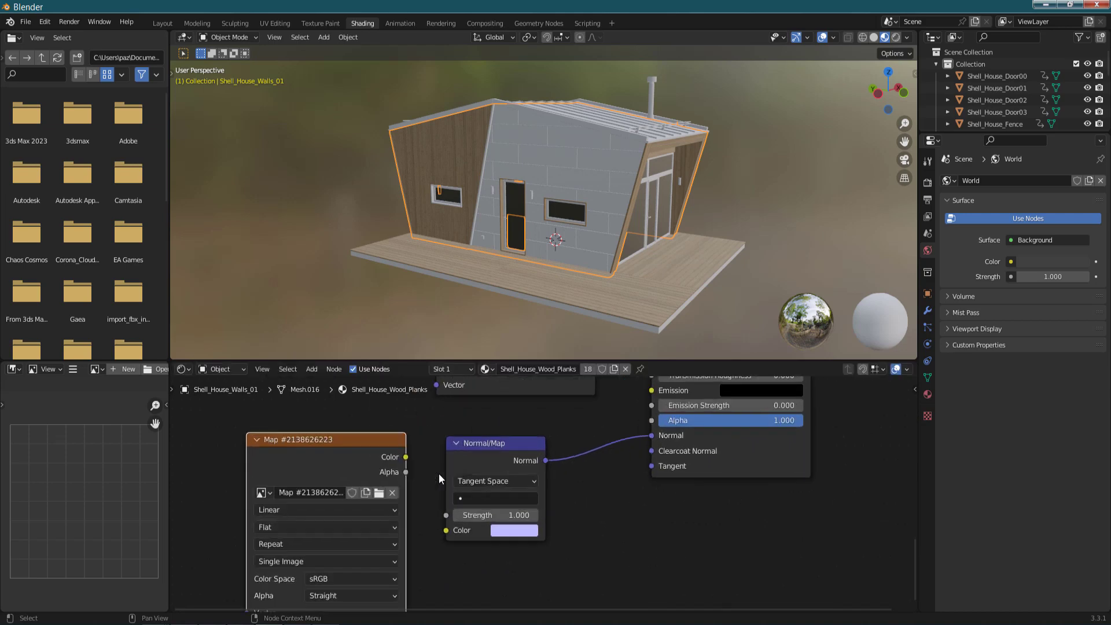
{"action": "scroll", "coordinate": [537, 446], "scroll_direction": "up", "scroll_amount": 2}
{"action": "middle_click_drag", "start_coordinate": [478, 411], "coordinate": [533, 432]}
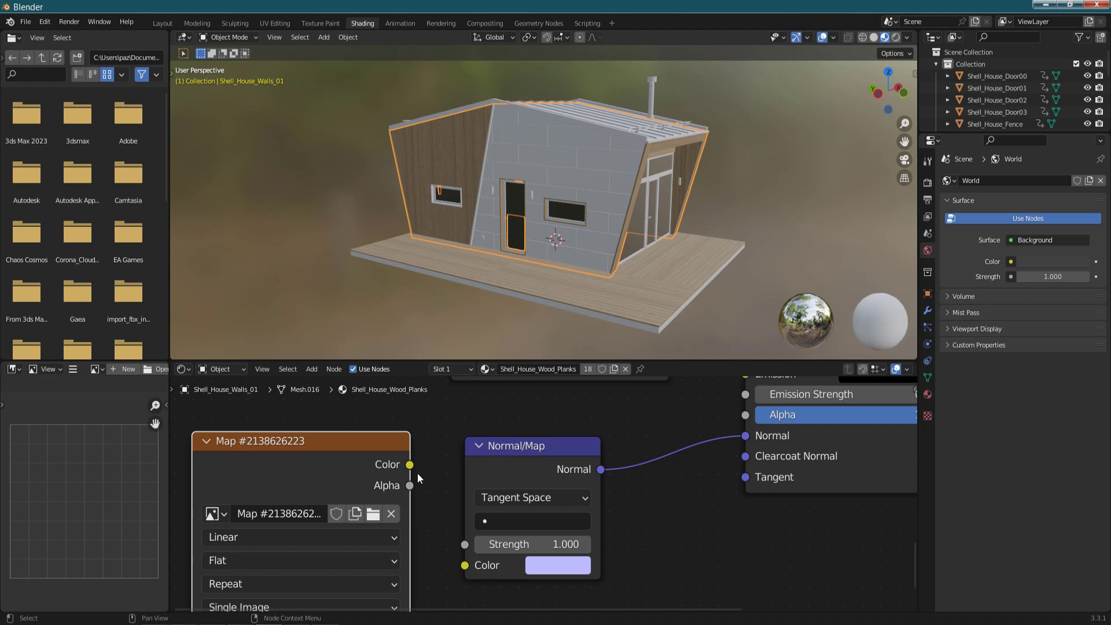
{"action": "left_click_drag", "start_coordinate": [410, 465], "coordinate": [436, 503]}
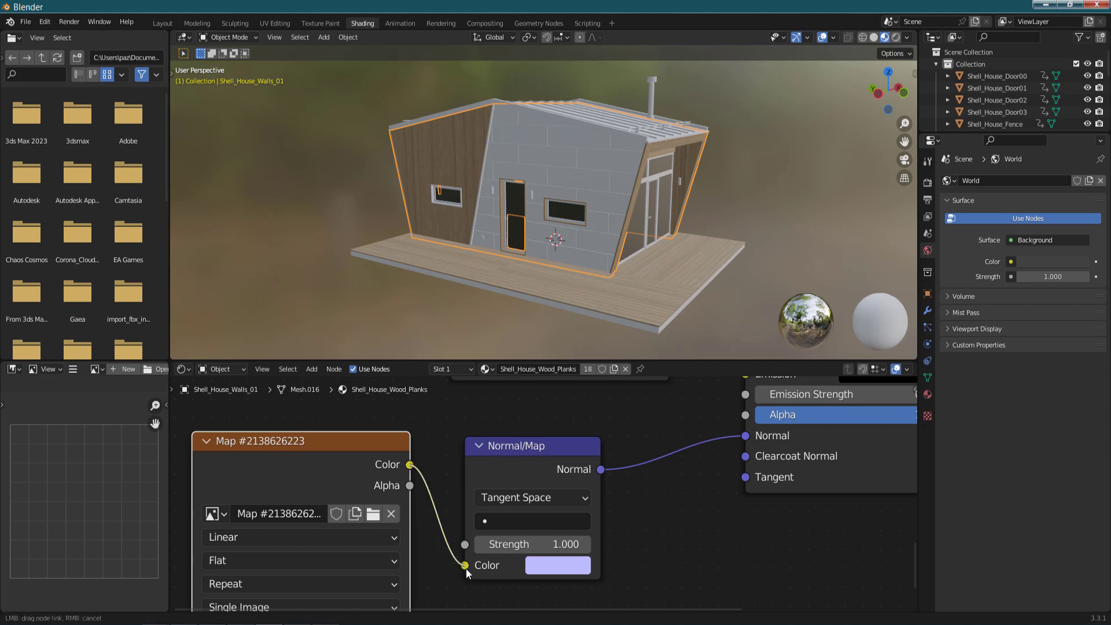
{"action": "left_click_drag", "start_coordinate": [466, 568], "coordinate": [466, 567]}
- Set the normal image to Non-Color and move its node below the Normal Map node
{"action": "middle_click_drag", "start_coordinate": [422, 546], "coordinate": [515, 431]}
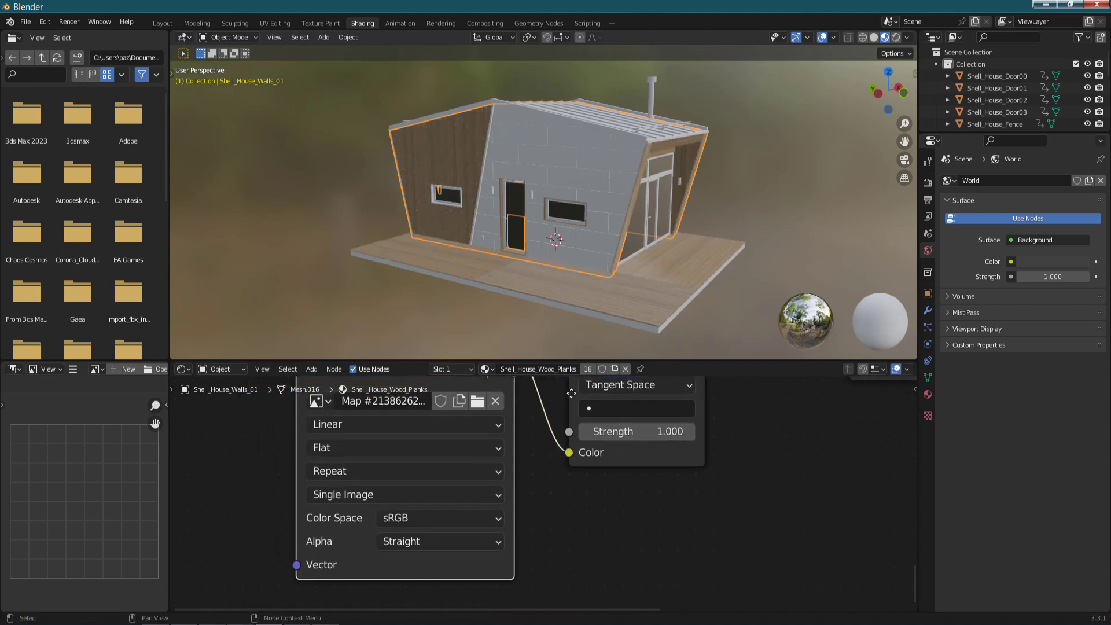
{"action": "scroll", "coordinate": [414, 521], "scroll_direction": "up", "scroll_amount": 2}
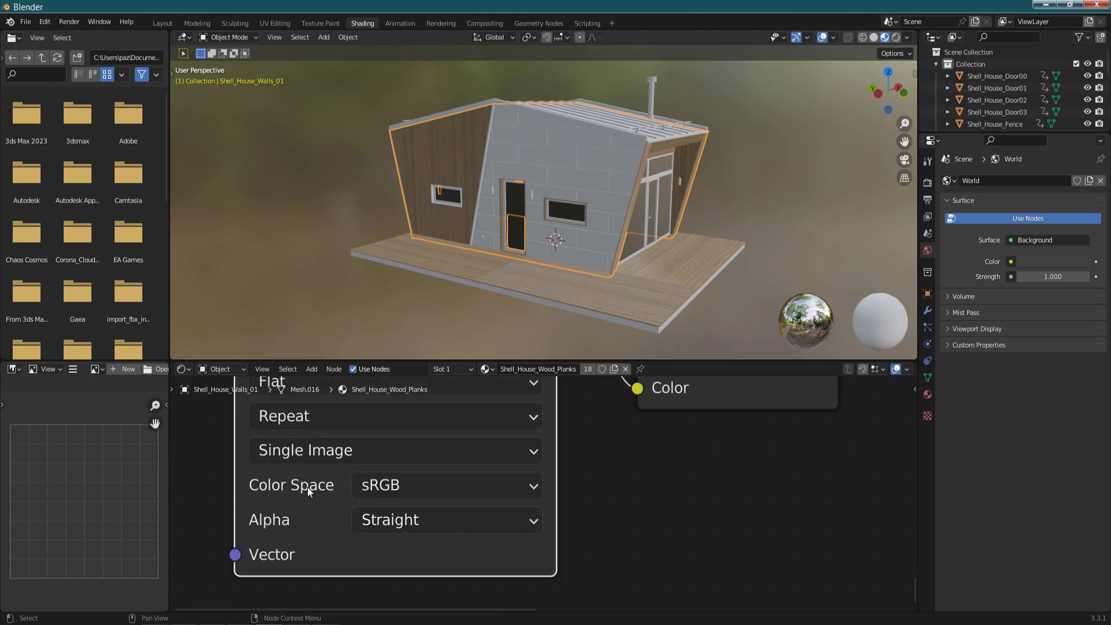
{"action": "left_click", "coordinate": [365, 489]}
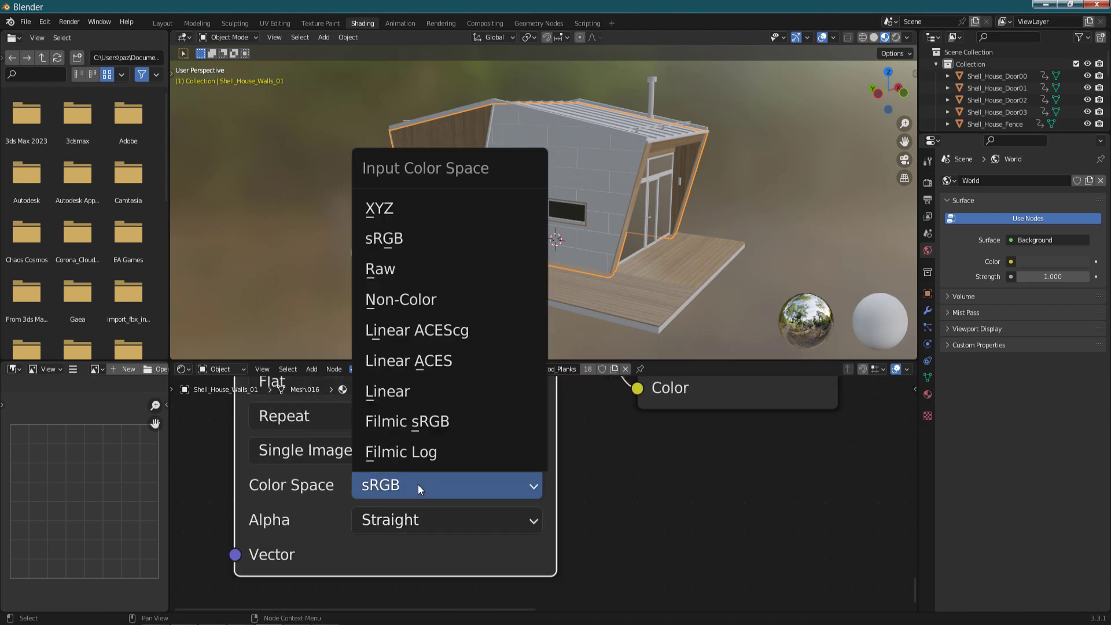
{"action": "left_click", "coordinate": [432, 297]}
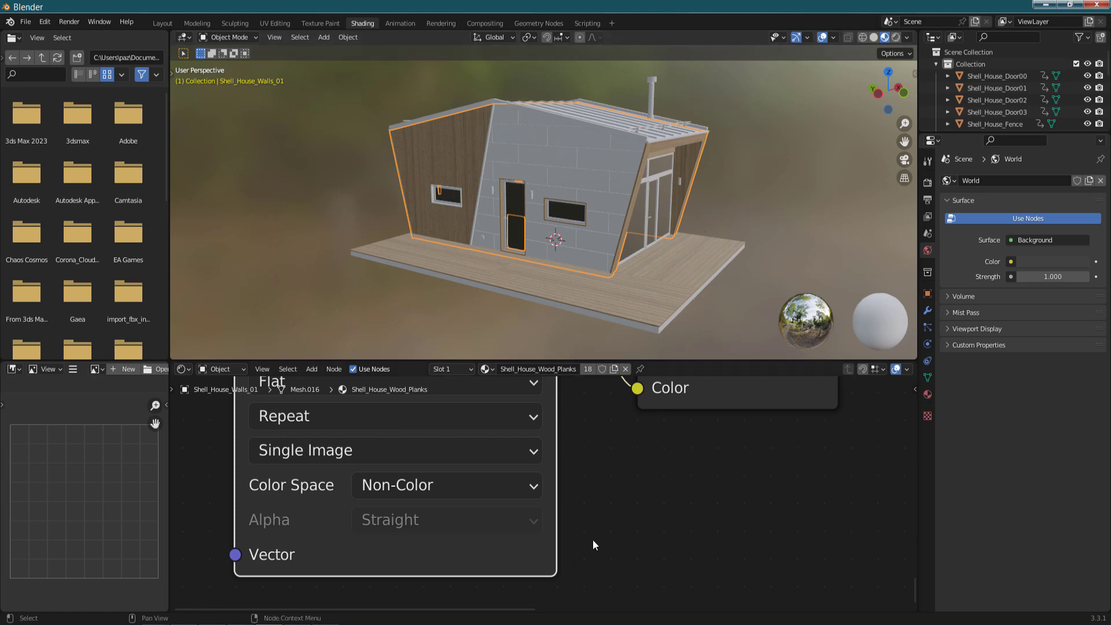
{"action": "scroll", "coordinate": [585, 501], "scroll_direction": "down", "scroll_amount": 3}
{"action": "scroll", "coordinate": [585, 501], "scroll_direction": "down", "scroll_amount": 2}
{"action": "left_click_drag", "start_coordinate": [519, 456], "coordinate": [508, 523]}
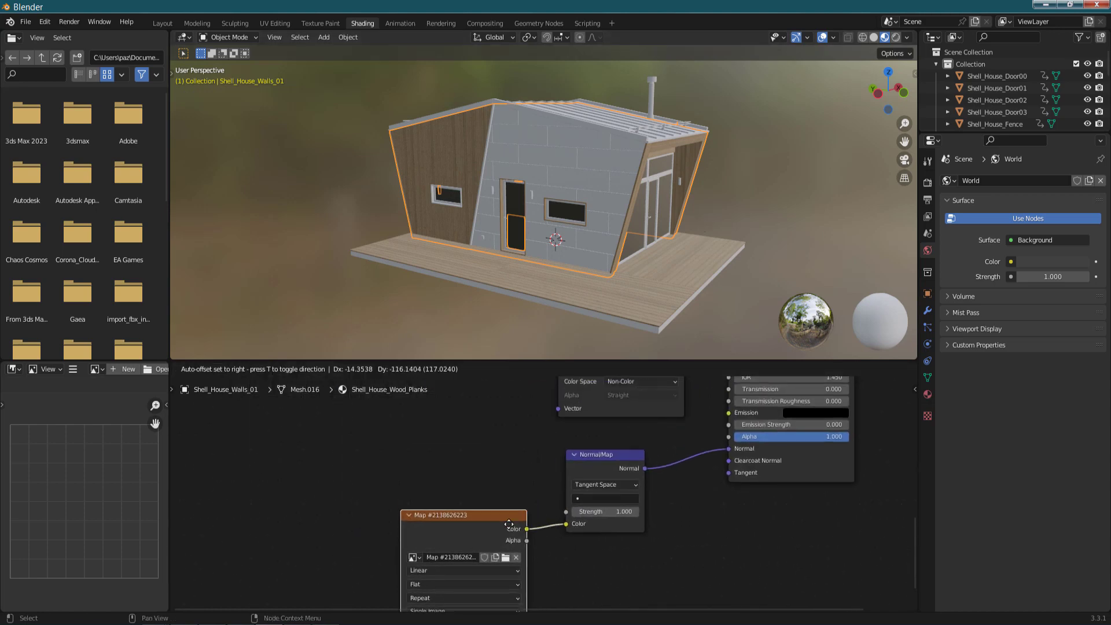
{"action": "scroll", "coordinate": [544, 498], "scroll_direction": "up", "scroll_amount": 2}
{"action": "scroll", "coordinate": [544, 498], "scroll_direction": "up", "scroll_amount": 2}
{"action": "middle_click_drag", "start_coordinate": [775, 605], "coordinate": [630, 539]}
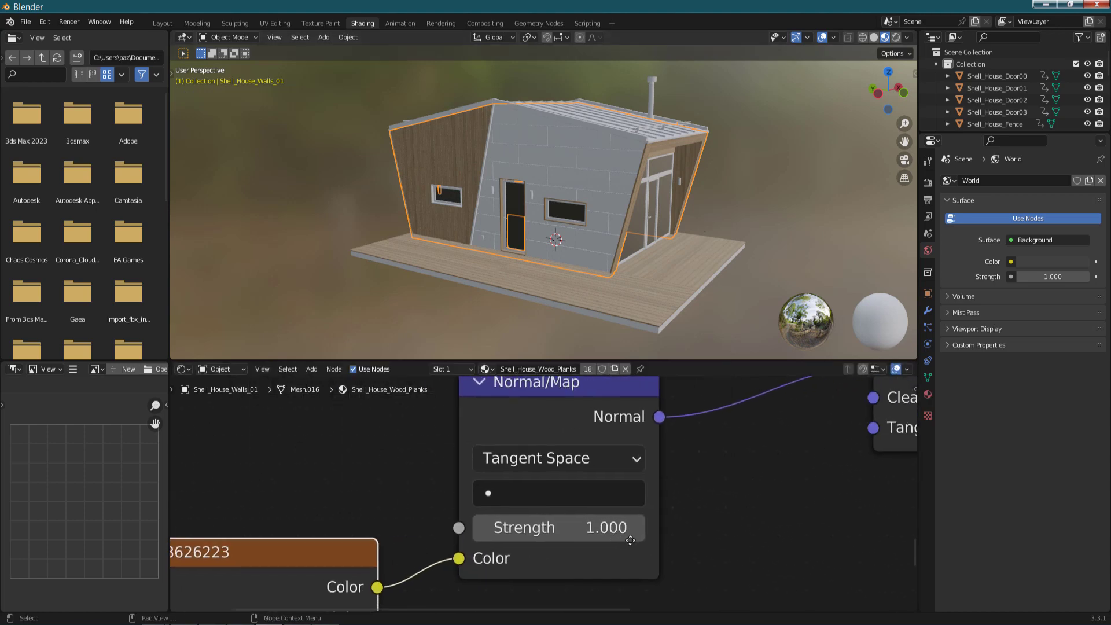
{"action": "scroll", "coordinate": [521, 525], "scroll_direction": "down", "scroll_amount": 3}
{"action": "left_click_drag", "start_coordinate": [511, 530], "coordinate": [579, 530]}
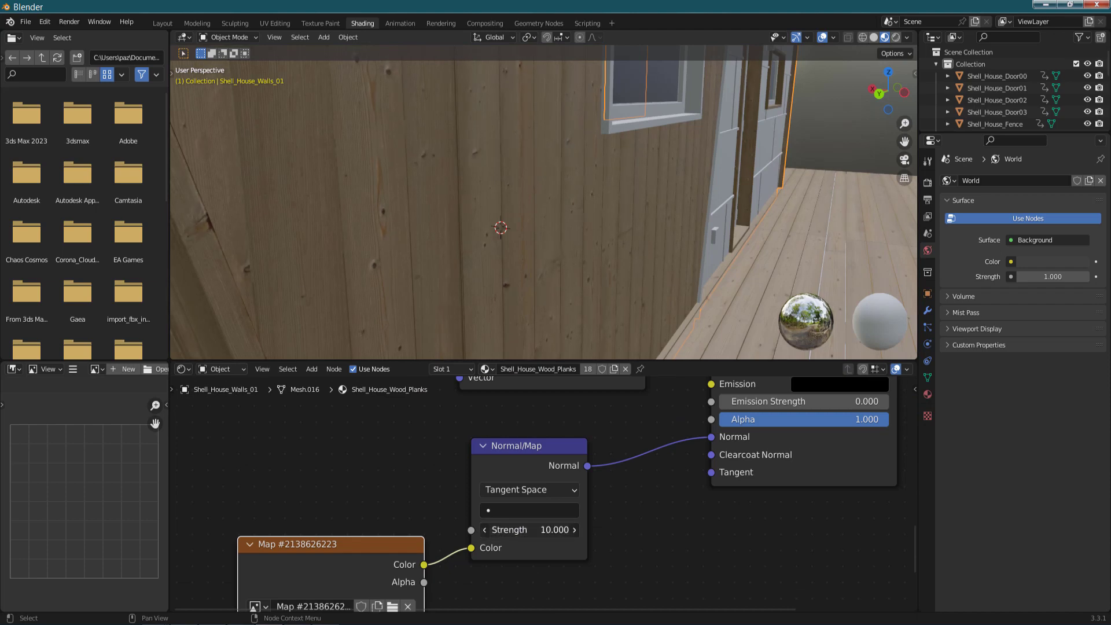
{"action": "left_click", "coordinate": [519, 530]}
{"action": "type", "text": "1"}
{"action": "key", "text": "Return"}
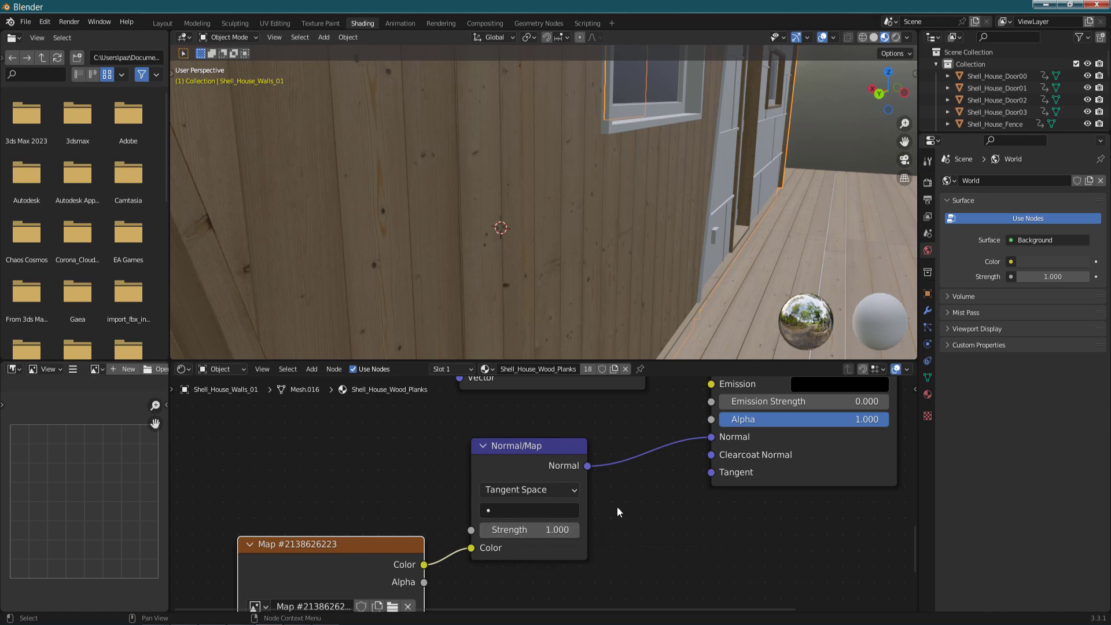
{"action": "left_click_drag", "start_coordinate": [508, 530], "coordinate": [556, 530]}
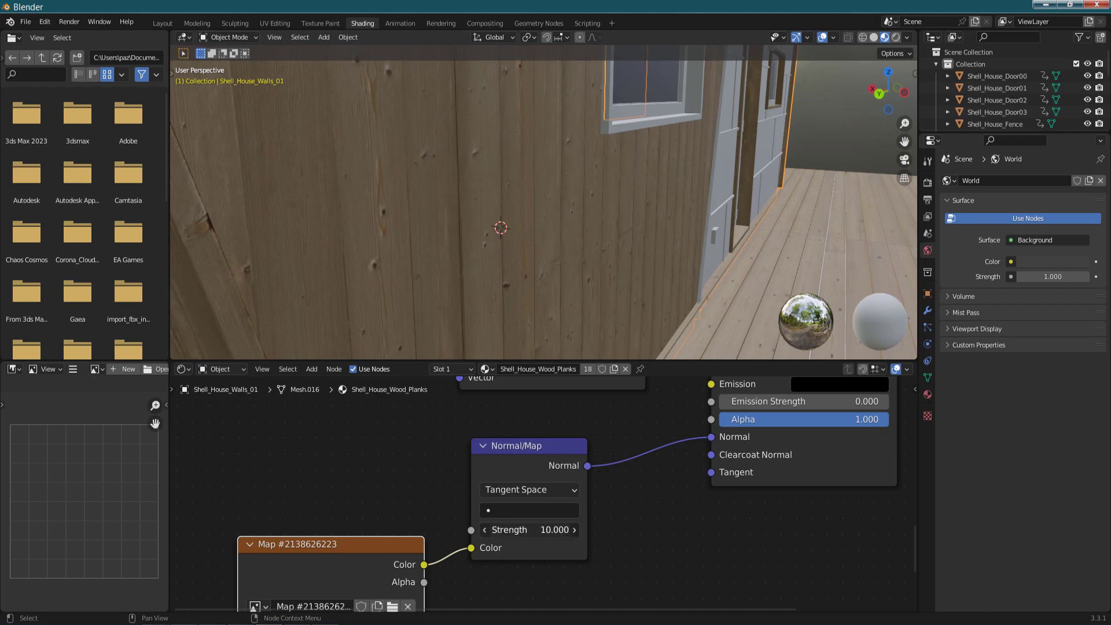
{"action": "key", "text": "ctrl+z"}
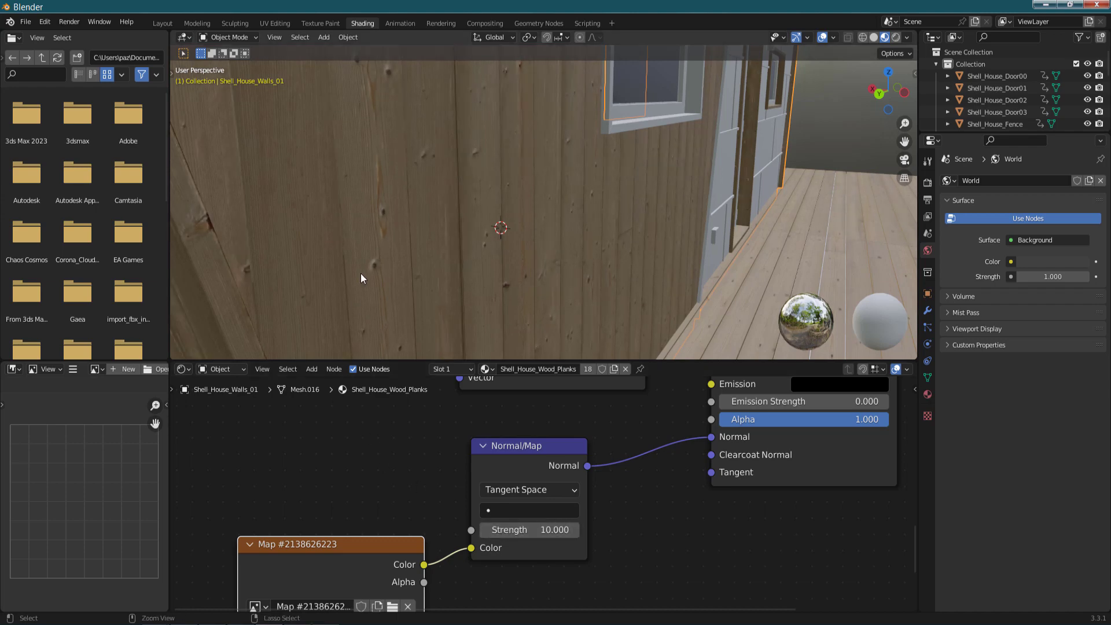
{"action": "mouse_move", "coordinate": [693, 217]}
{"action": "middle_mouse_down"}
{"action": "mouse_move", "coordinate": [542, 213]}
{"action": "mouse_move", "coordinate": [492, 189]}
{"action": "mouse_move", "coordinate": [601, 187]}
{"action": "middle_mouse_up"}
{"action": "mouse_move", "coordinate": [750, 194]}
{"action": "middle_mouse_down"}
{"action": "mouse_move", "coordinate": [388, 199]}
{"action": "mouse_move", "coordinate": [585, 193]}
{"action": "mouse_move", "coordinate": [566, 197]}
{"action": "mouse_move", "coordinate": [582, 188]}
{"action": "mouse_move", "coordinate": [560, 172]}
{"action": "middle_mouse_up"}
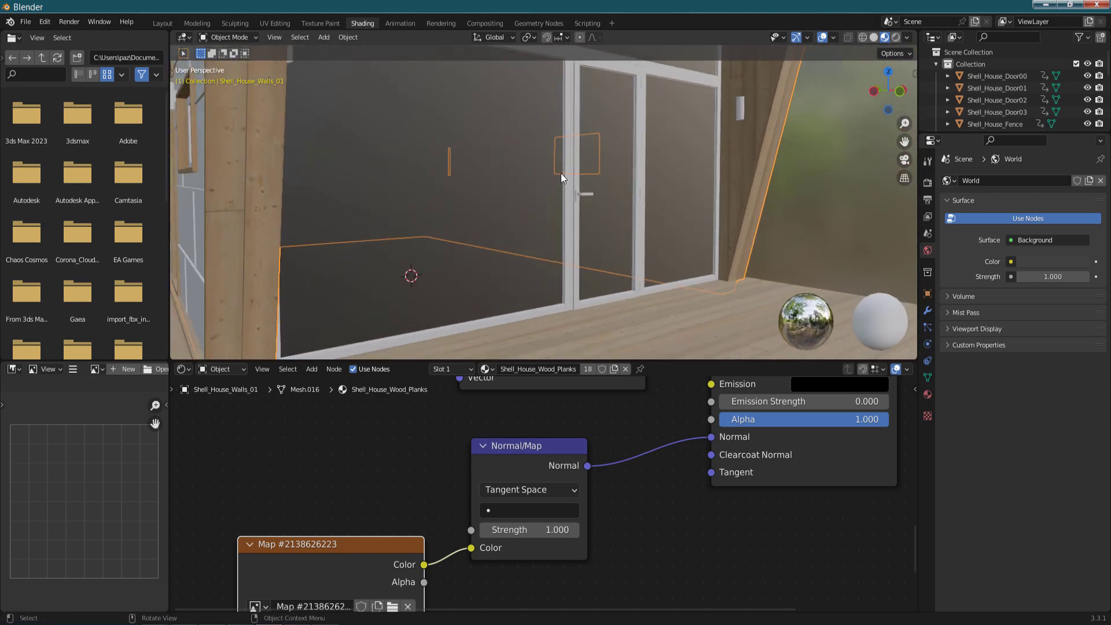
- Switch the shader editor to the Shell_House_Glass slot, trying Specular 0.673 then undoing it
{"action": "left_click", "coordinate": [471, 370]}
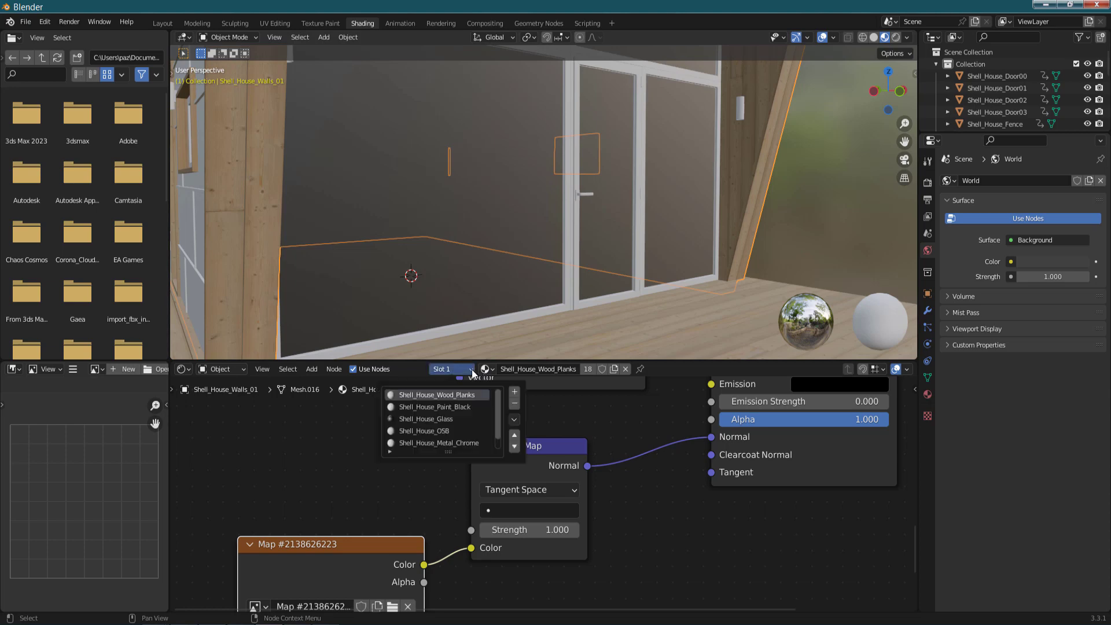
{"action": "left_click", "coordinate": [448, 419]}
{"action": "mouse_move", "coordinate": [582, 412]}
{"action": "middle_mouse_down"}
{"action": "mouse_move", "coordinate": [528, 533]}
{"action": "mouse_move", "coordinate": [508, 508]}
{"action": "mouse_move", "coordinate": [494, 518]}
{"action": "middle_mouse_up"}
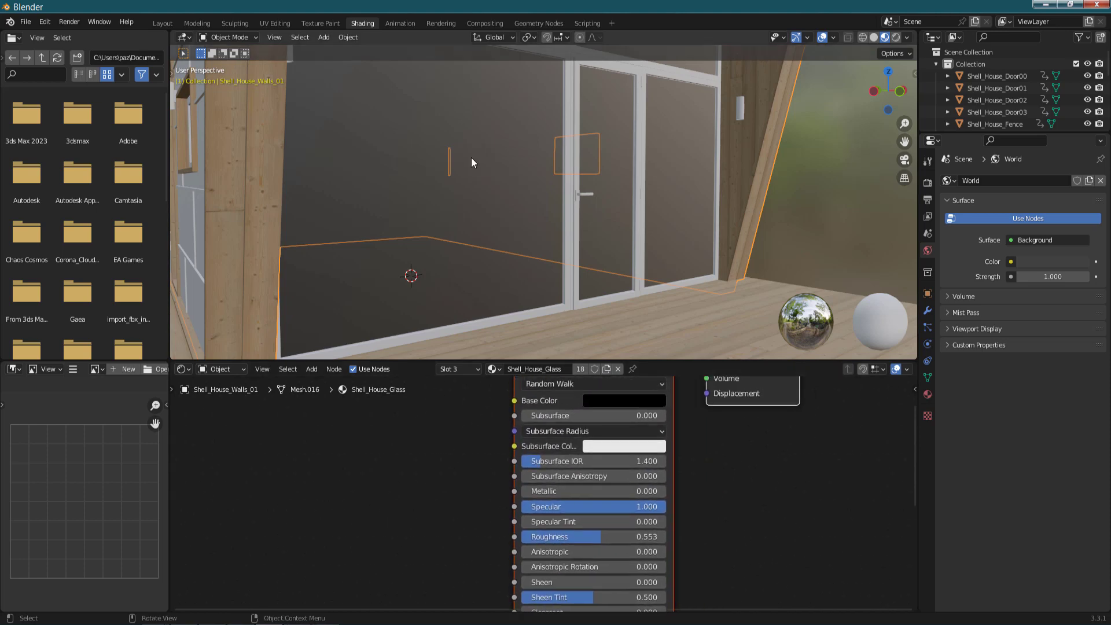
{"action": "left_click_drag", "start_coordinate": [564, 507], "coordinate": [515, 506]}
{"action": "key", "text": "ctrl+z"}
- Orbit the view around the left wall and the glass door wall
{"action": "mouse_move", "coordinate": [593, 172]}
{"action": "middle_mouse_down"}
{"action": "mouse_move", "coordinate": [568, 173]}
{"action": "mouse_move", "coordinate": [636, 182]}
{"action": "middle_mouse_up"}
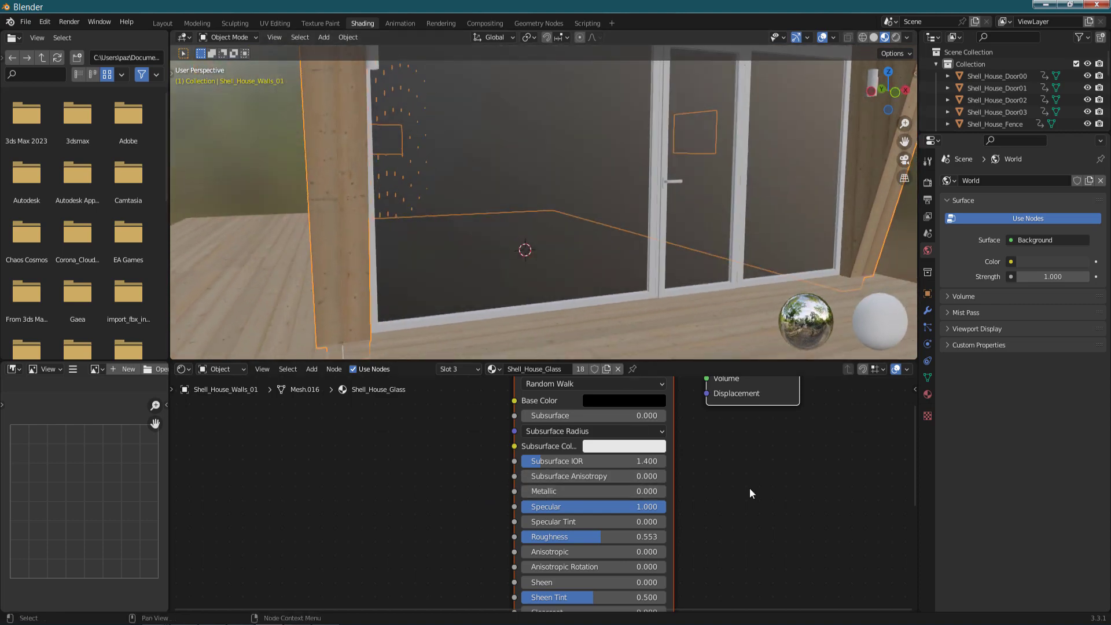
{"action": "mouse_move", "coordinate": [662, 185]}
{"action": "middle_mouse_down"}
{"action": "mouse_move", "coordinate": [645, 203]}
{"action": "mouse_move", "coordinate": [626, 169]}
{"action": "mouse_move", "coordinate": [598, 172]}
{"action": "mouse_move", "coordinate": [660, 180]}
{"action": "mouse_move", "coordinate": [628, 177]}
{"action": "mouse_move", "coordinate": [709, 141]}
{"action": "mouse_move", "coordinate": [659, 159]}
{"action": "middle_mouse_up"}
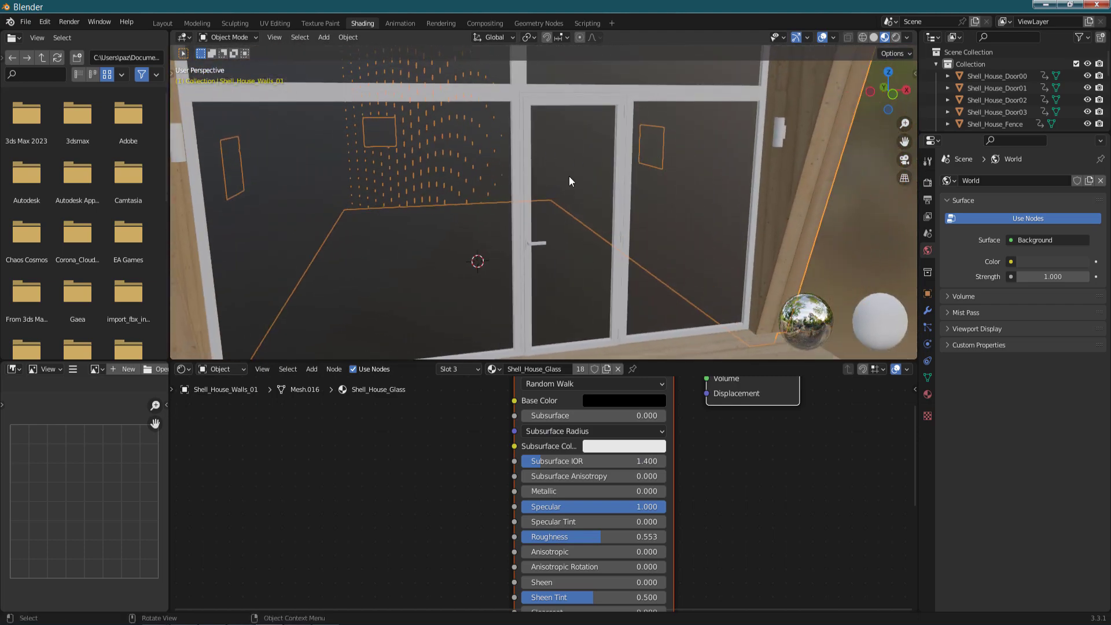
{"action": "middle_click_drag", "start_coordinate": [550, 189], "coordinate": [591, 196]}
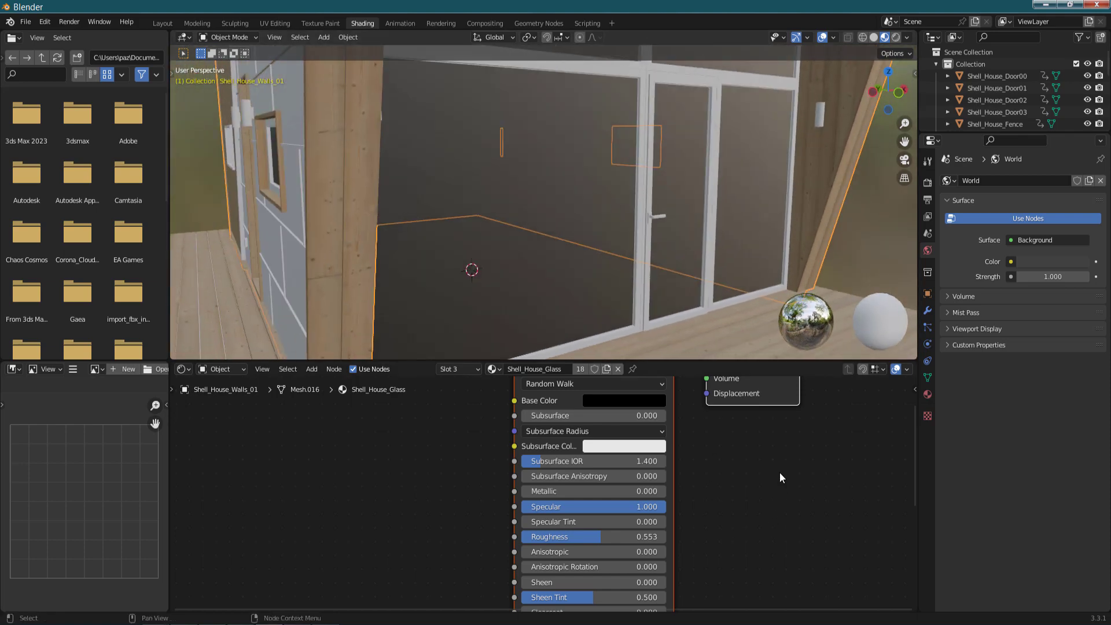
- Set the Shell_House_Glass material's Blend Mode to Alpha Hashed
{"action": "left_click", "coordinate": [927, 394]}
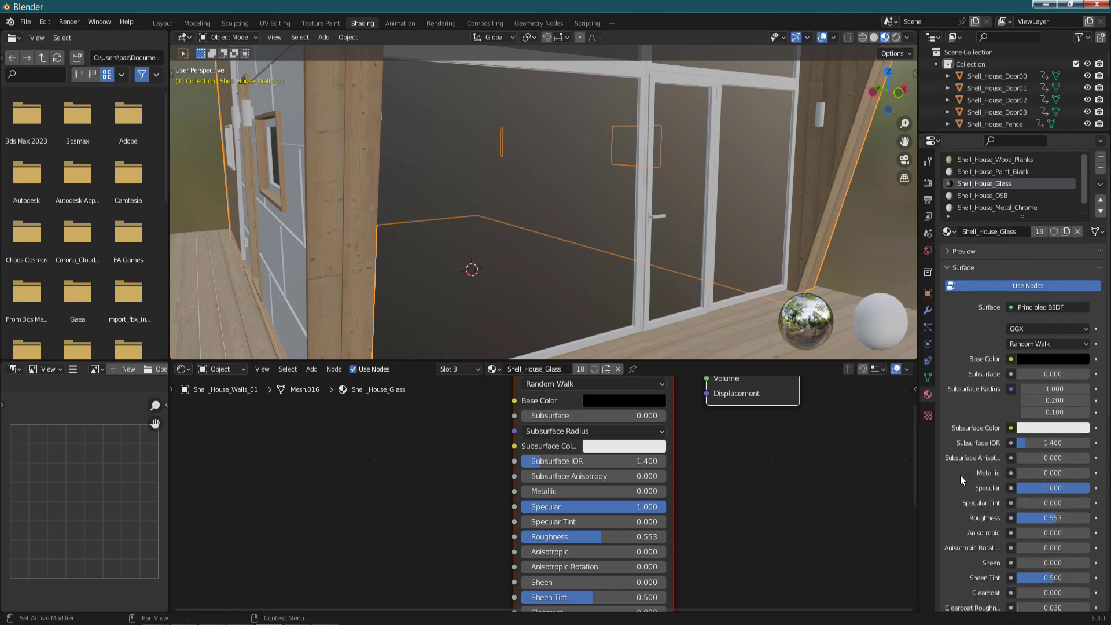
{"action": "scroll", "coordinate": [959, 475], "scroll_direction": "down", "scroll_amount": 6}
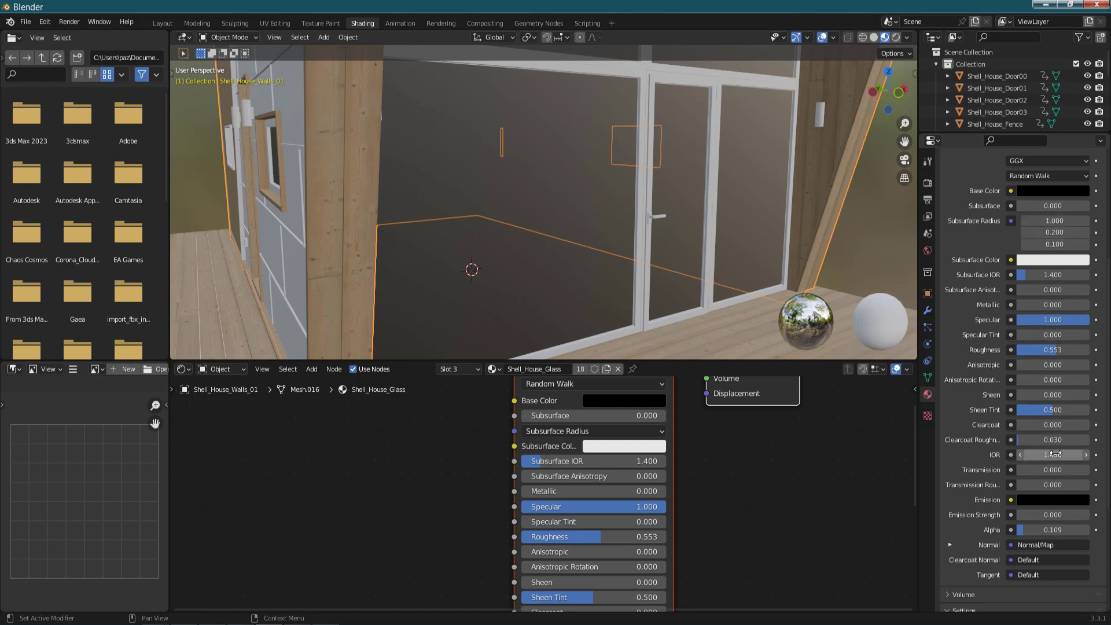
{"action": "scroll", "coordinate": [1026, 402], "scroll_direction": "down", "scroll_amount": 4}
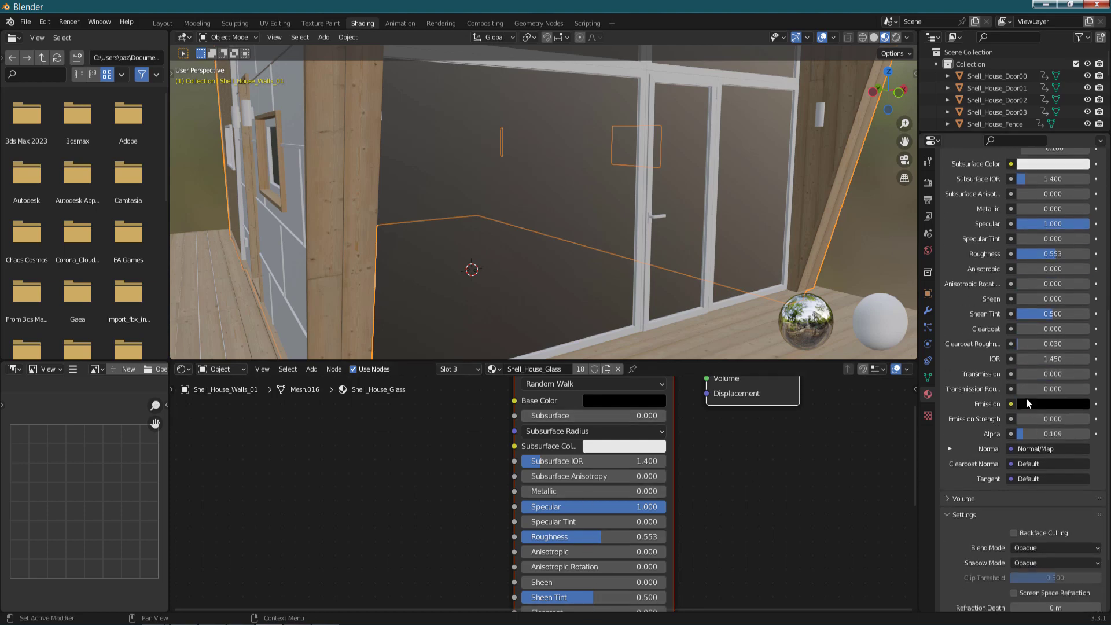
{"action": "scroll", "coordinate": [1026, 398], "scroll_direction": "down", "scroll_amount": 4}
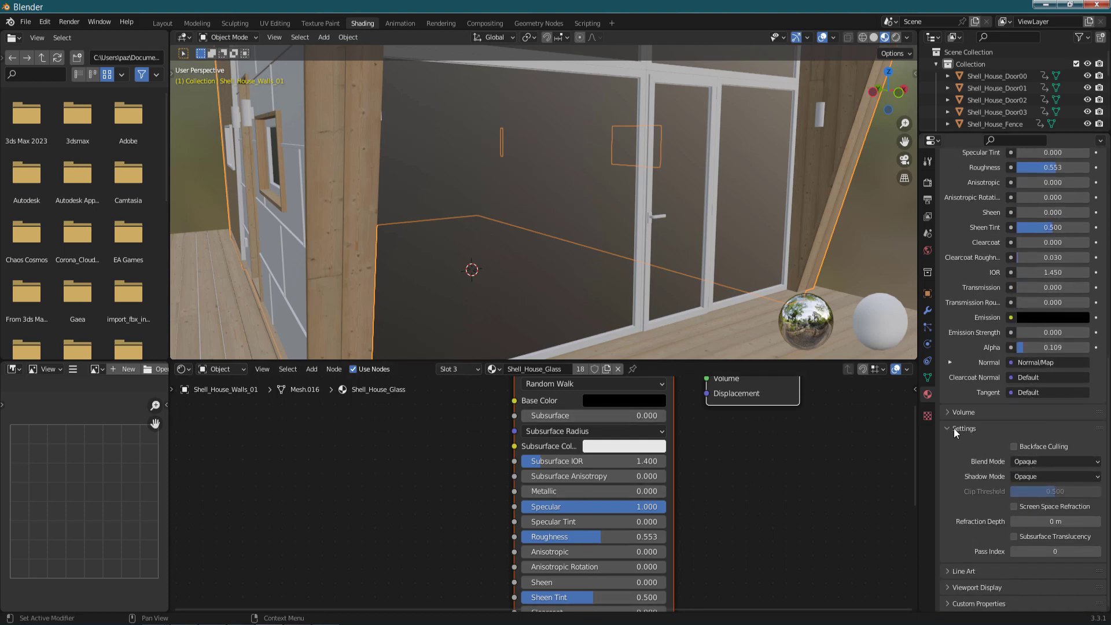
{"action": "left_click", "coordinate": [1051, 462]}
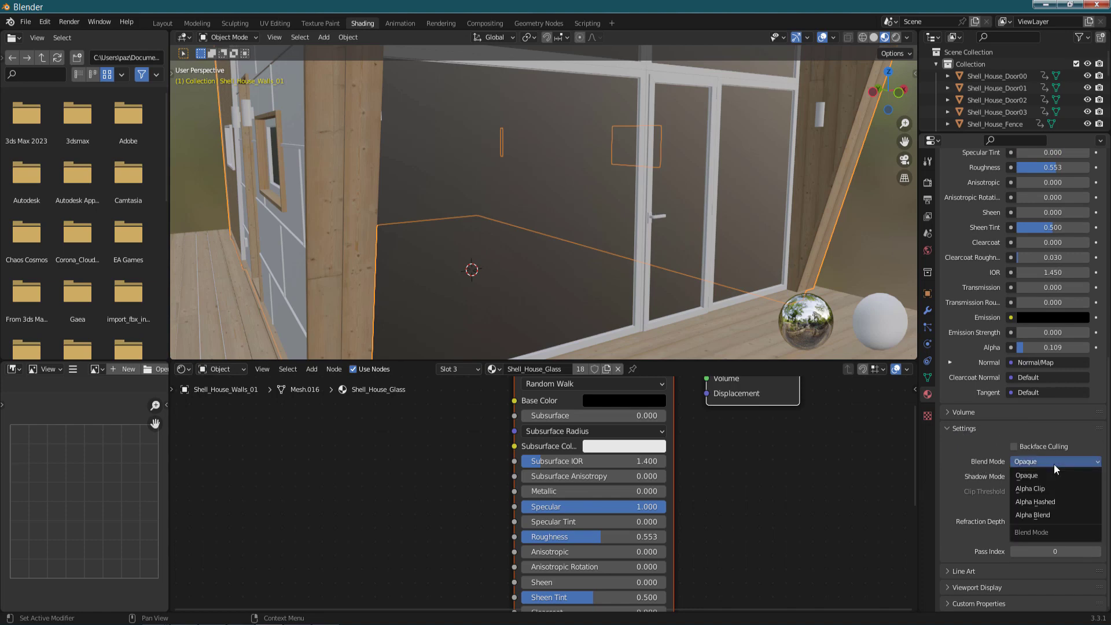
{"action": "left_click", "coordinate": [1050, 501]}
{"action": "mouse_move", "coordinate": [579, 191]}
{"action": "middle_mouse_down"}
{"action": "mouse_move", "coordinate": [685, 179]}
{"action": "mouse_move", "coordinate": [699, 139]}
{"action": "mouse_move", "coordinate": [693, 196]}
{"action": "mouse_move", "coordinate": [626, 184]}
{"action": "mouse_move", "coordinate": [654, 207]}
{"action": "mouse_move", "coordinate": [714, 161]}
{"action": "mouse_move", "coordinate": [764, 148]}
{"action": "mouse_move", "coordinate": [637, 147]}
{"action": "mouse_move", "coordinate": [660, 147]}
{"action": "mouse_move", "coordinate": [668, 119]}
{"action": "mouse_move", "coordinate": [637, 165]}
{"action": "mouse_move", "coordinate": [658, 250]}
{"action": "middle_mouse_up"}
{"action": "scroll", "coordinate": [626, 184], "scroll_direction": "up", "scroll_amount": 3}
{"action": "scroll", "coordinate": [626, 184], "scroll_direction": "down", "scroll_amount": 3}
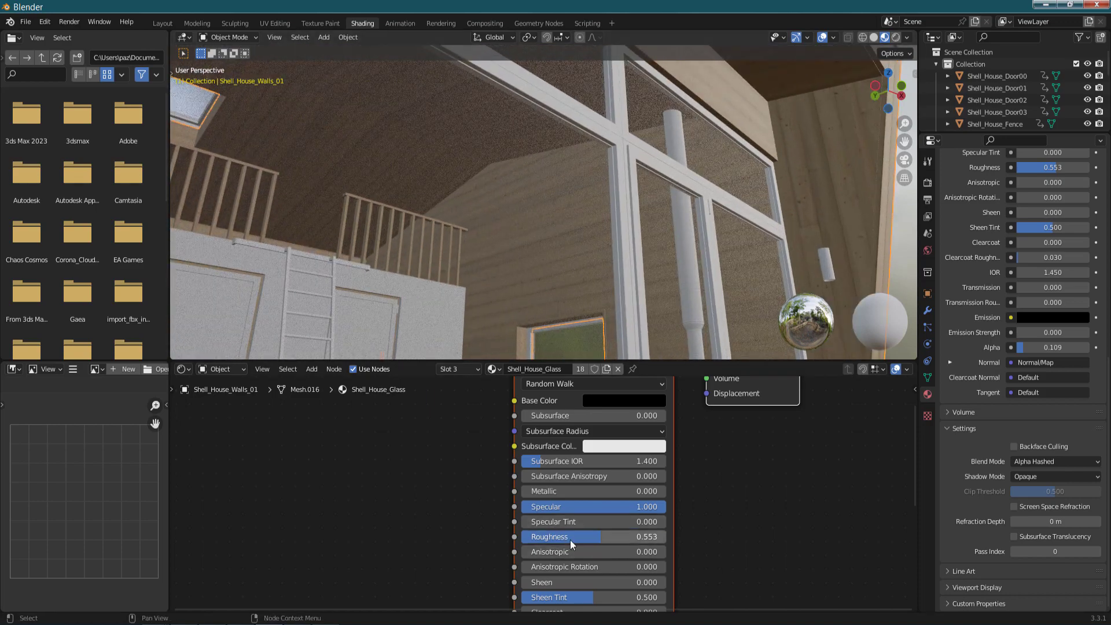
- Lower the glass Roughness to 0 and check it from other angles
{"action": "left_click_drag", "start_coordinate": [570, 538], "coordinate": [486, 538]}
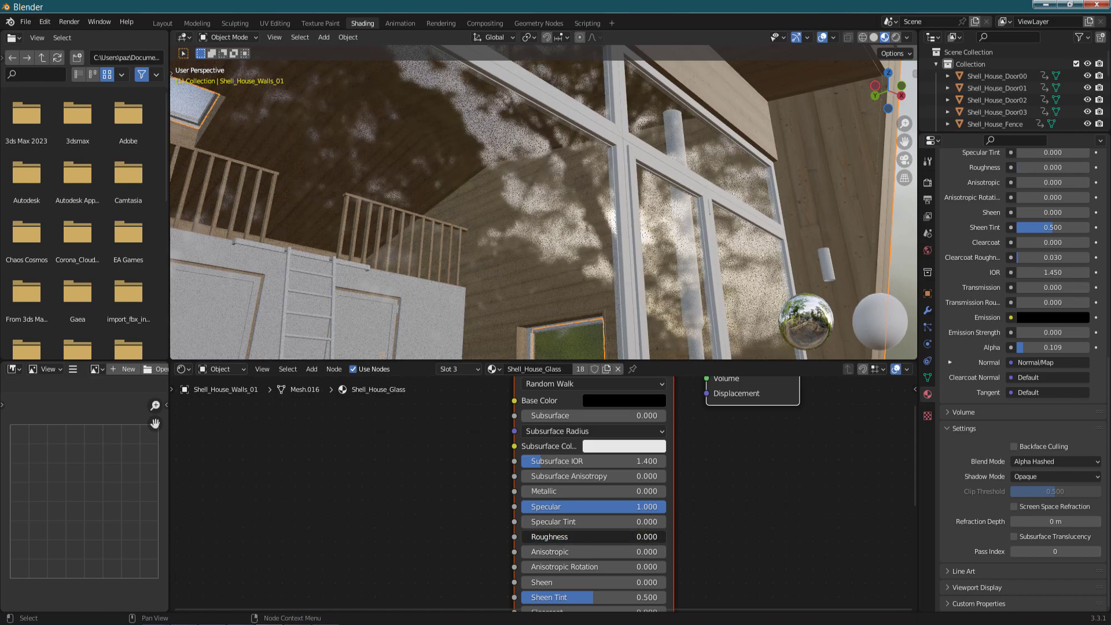
{"action": "left_click_drag", "start_coordinate": [593, 536], "coordinate": [675, 310]}
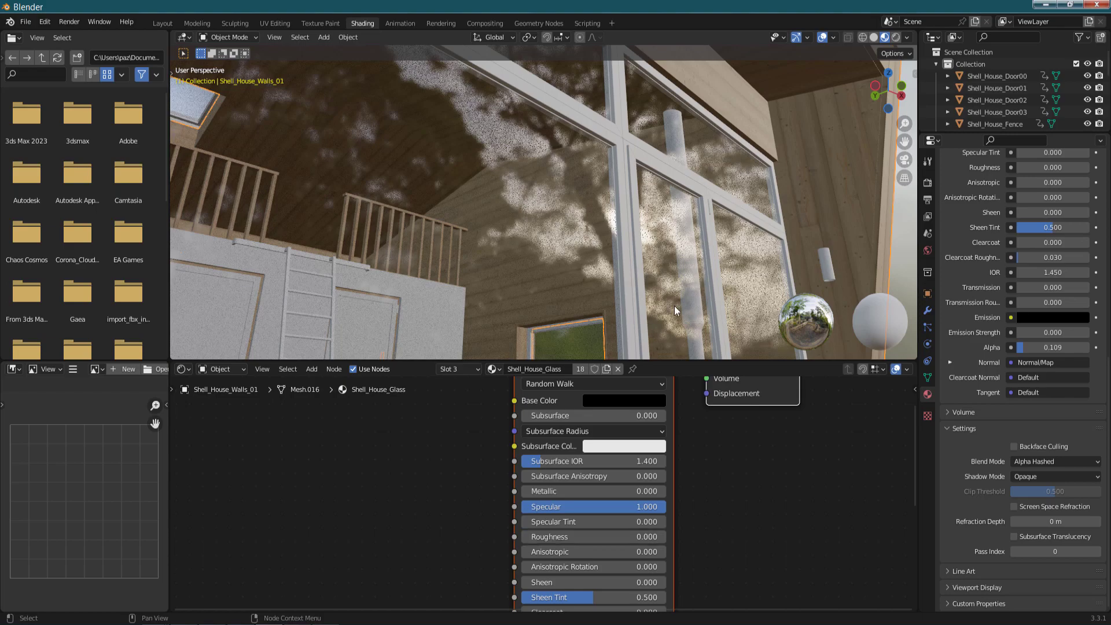
{"action": "mouse_move", "coordinate": [730, 172]}
{"action": "middle_mouse_down"}
{"action": "mouse_move", "coordinate": [722, 191]}
{"action": "mouse_move", "coordinate": [694, 181]}
{"action": "mouse_move", "coordinate": [709, 192]}
{"action": "mouse_move", "coordinate": [682, 243]}
{"action": "middle_mouse_up"}
{"action": "middle_click_drag", "start_coordinate": [723, 197], "coordinate": [741, 179]}
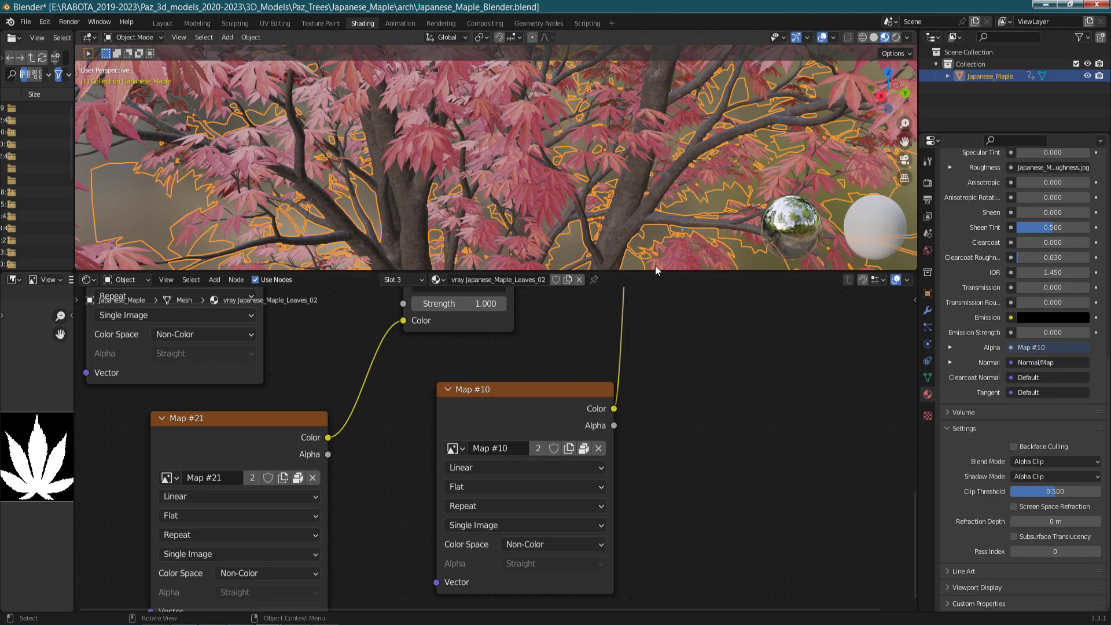
- Inspect the maple leaf Normal Map node and Map #10's image list
{"action": "left_click_drag", "start_coordinate": [690, 269], "coordinate": [668, 250]}
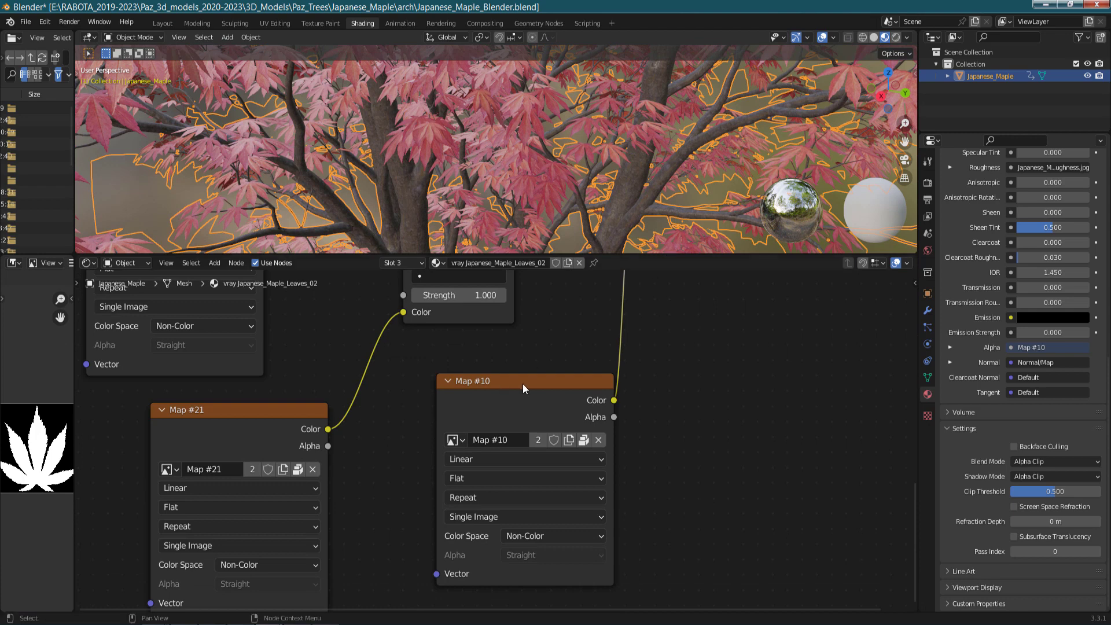
{"action": "middle_click_drag", "start_coordinate": [522, 384], "coordinate": [472, 560]}
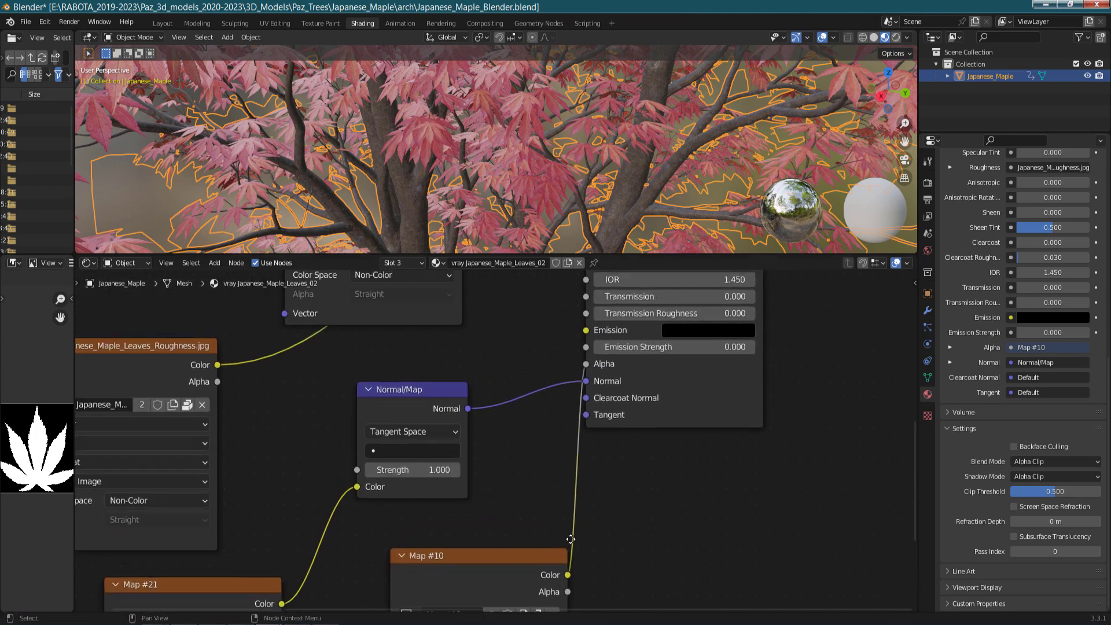
{"action": "middle_click_drag", "start_coordinate": [582, 374], "coordinate": [617, 193]}
{"action": "scroll", "coordinate": [446, 438], "scroll_direction": "up", "scroll_amount": 1}
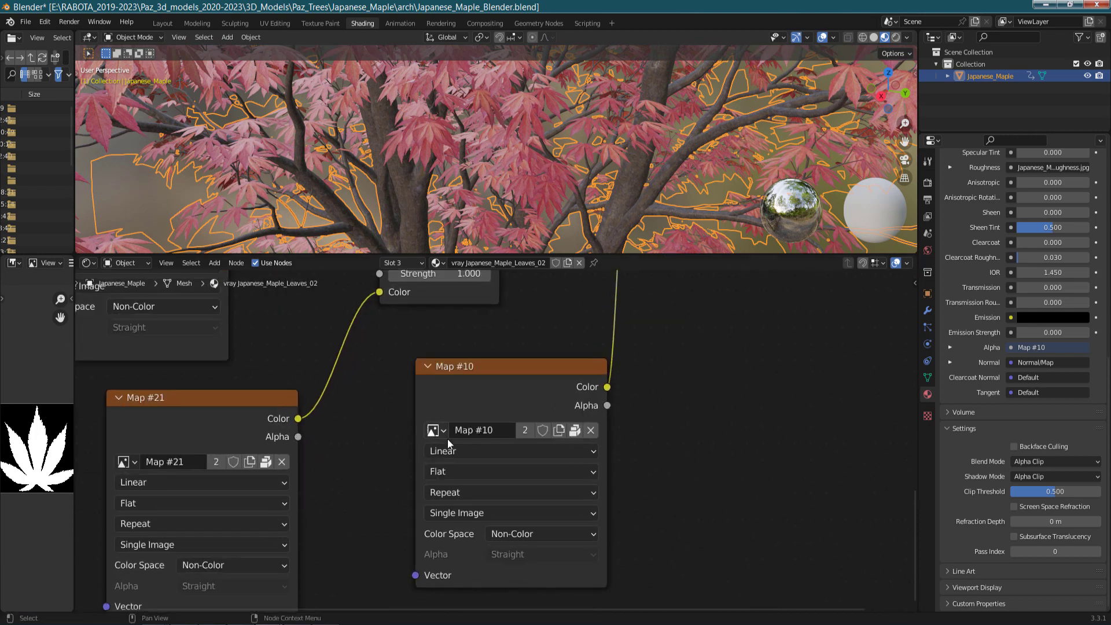
{"action": "left_click", "coordinate": [433, 430]}
- Enlarge the 3D viewport and zoom in on the maple leaves
{"action": "left_click_drag", "start_coordinate": [678, 255], "coordinate": [689, 428]}
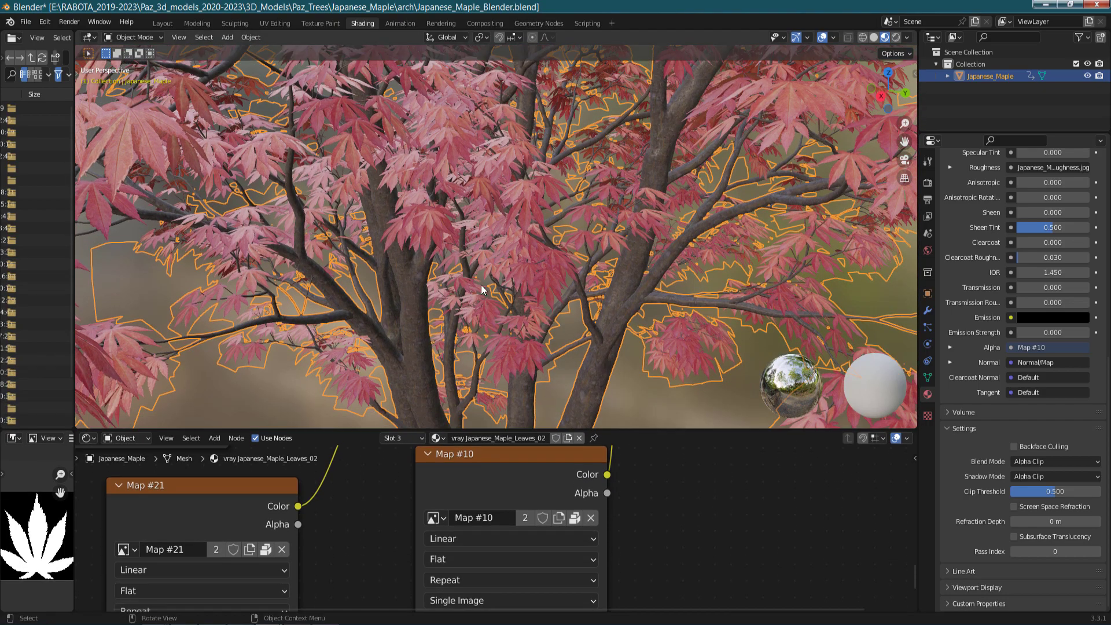
{"action": "scroll", "coordinate": [620, 245], "scroll_direction": "up", "scroll_amount": 3}
{"action": "scroll", "coordinate": [777, 258], "scroll_direction": "up", "scroll_amount": 2}
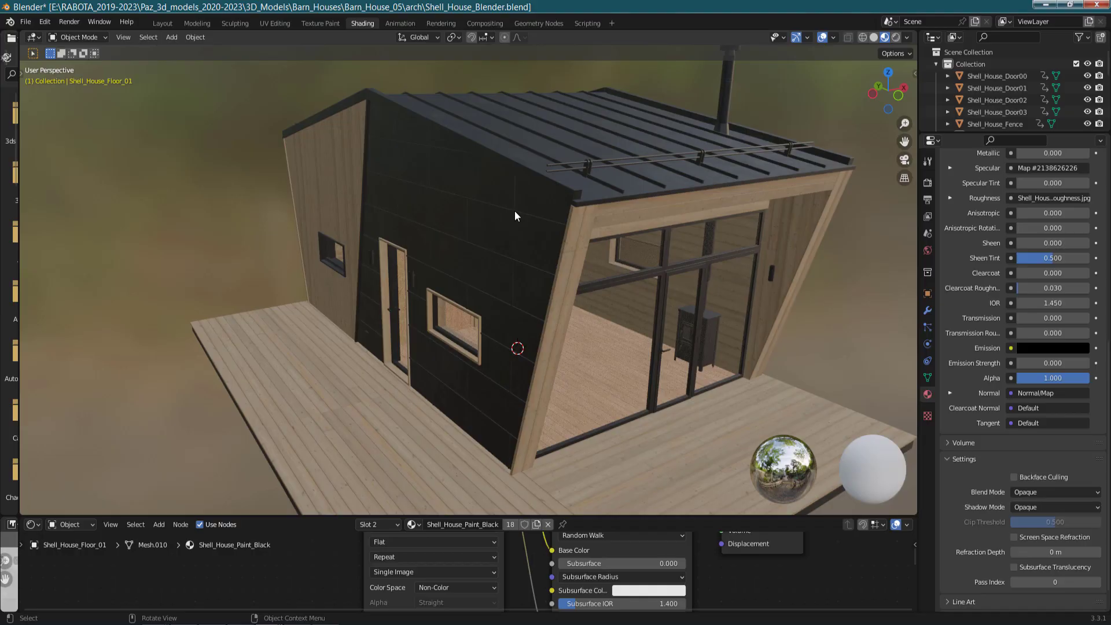
- Orbit around the house's walls, glazed front, deck, roof and chimney
{"action": "mouse_move", "coordinate": [558, 218]}
{"action": "middle_mouse_down"}
{"action": "mouse_move", "coordinate": [433, 231]}
{"action": "mouse_move", "coordinate": [502, 242]}
{"action": "mouse_move", "coordinate": [580, 226]}
{"action": "mouse_move", "coordinate": [550, 203]}
{"action": "mouse_move", "coordinate": [635, 214]}
{"action": "mouse_move", "coordinate": [651, 272]}
{"action": "mouse_move", "coordinate": [707, 241]}
{"action": "mouse_move", "coordinate": [686, 154]}
{"action": "mouse_move", "coordinate": [474, 204]}
{"action": "mouse_move", "coordinate": [655, 229]}
{"action": "mouse_move", "coordinate": [655, 211]}
{"action": "middle_mouse_up"}
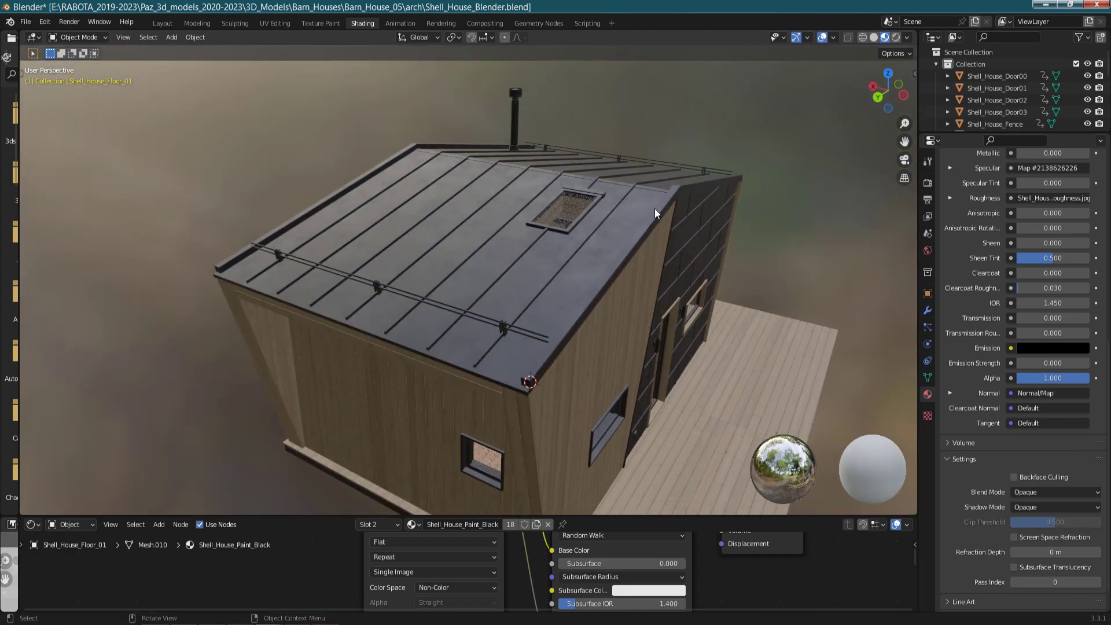
{"action": "scroll", "coordinate": [495, 211], "scroll_direction": "up", "scroll_amount": 3}
{"action": "scroll", "coordinate": [496, 211], "scroll_direction": "up", "scroll_amount": 2}
{"action": "mouse_move", "coordinate": [701, 258]}
{"action": "middle_mouse_down"}
{"action": "mouse_move", "coordinate": [669, 197]}
{"action": "mouse_move", "coordinate": [756, 181]}
{"action": "mouse_move", "coordinate": [660, 212]}
{"action": "mouse_move", "coordinate": [724, 209]}
{"action": "mouse_move", "coordinate": [537, 270]}
{"action": "mouse_move", "coordinate": [455, 266]}
{"action": "mouse_move", "coordinate": [455, 254]}
{"action": "mouse_move", "coordinate": [665, 176]}
{"action": "middle_mouse_up"}
{"action": "mouse_move", "coordinate": [451, 251]}
{"action": "middle_mouse_down"}
{"action": "mouse_move", "coordinate": [579, 256]}
{"action": "mouse_move", "coordinate": [586, 287]}
{"action": "mouse_move", "coordinate": [492, 119]}
{"action": "middle_mouse_up"}
{"action": "mouse_move", "coordinate": [434, 142]}
{"action": "middle_mouse_down"}
{"action": "mouse_move", "coordinate": [518, 128]}
{"action": "mouse_move", "coordinate": [581, 274]}
{"action": "mouse_move", "coordinate": [416, 435]}
{"action": "middle_mouse_up"}
{"action": "mouse_move", "coordinate": [551, 286]}
{"action": "middle_mouse_down"}
{"action": "mouse_move", "coordinate": [567, 266]}
{"action": "mouse_move", "coordinate": [610, 252]}
{"action": "mouse_move", "coordinate": [466, 324]}
{"action": "middle_mouse_up"}
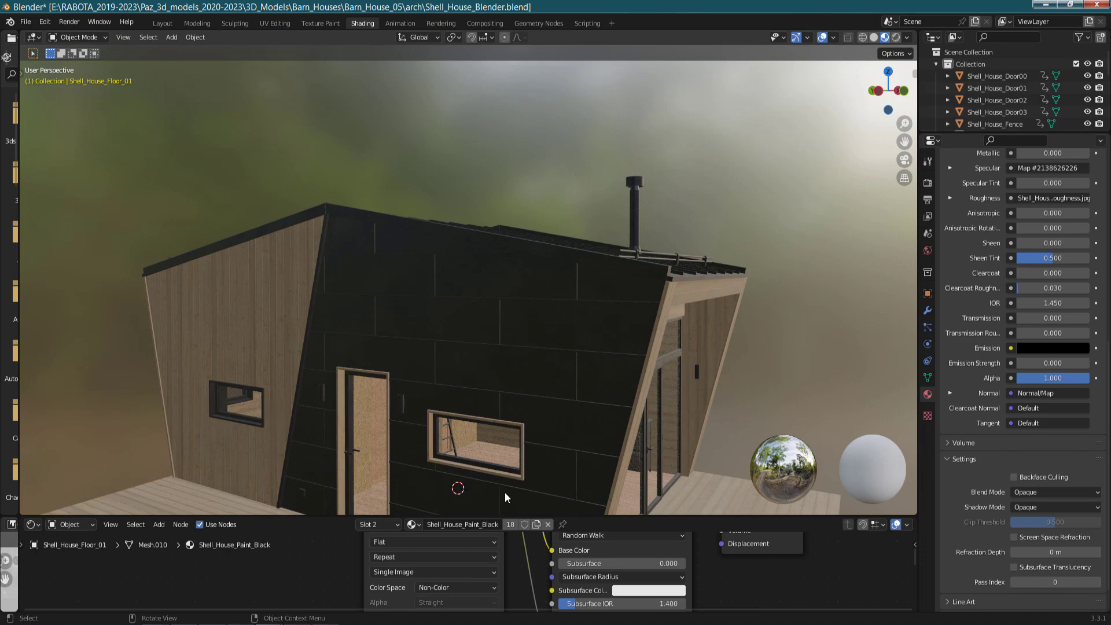
{"action": "mouse_move", "coordinate": [505, 493]}
{"action": "middle_mouse_down"}
{"action": "mouse_move", "coordinate": [637, 375]}
{"action": "mouse_move", "coordinate": [569, 431]}
{"action": "mouse_move", "coordinate": [568, 447]}
{"action": "mouse_move", "coordinate": [565, 356]}
{"action": "middle_mouse_up"}
{"action": "scroll", "coordinate": [564, 356], "scroll_direction": "up", "scroll_amount": 4}
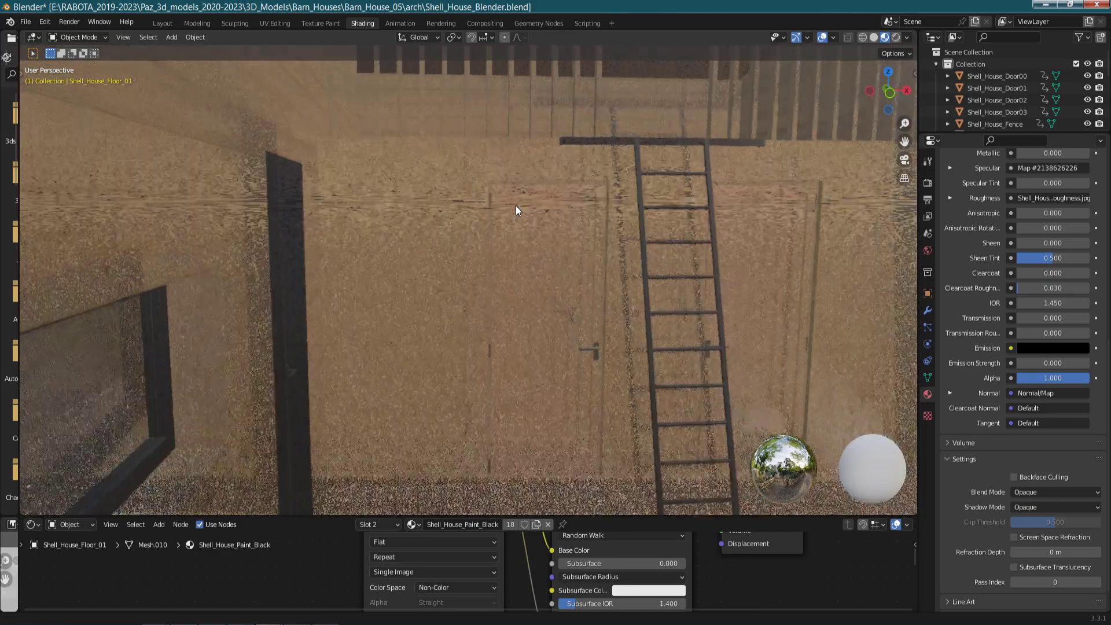
- Select Shell_House_Door01 and orbit close around its door handle
{"action": "middle_click_drag", "start_coordinate": [703, 415], "coordinate": [568, 351]}
{"action": "scroll", "coordinate": [568, 352], "scroll_direction": "up", "scroll_amount": 5}
{"action": "left_click", "coordinate": [575, 266]}
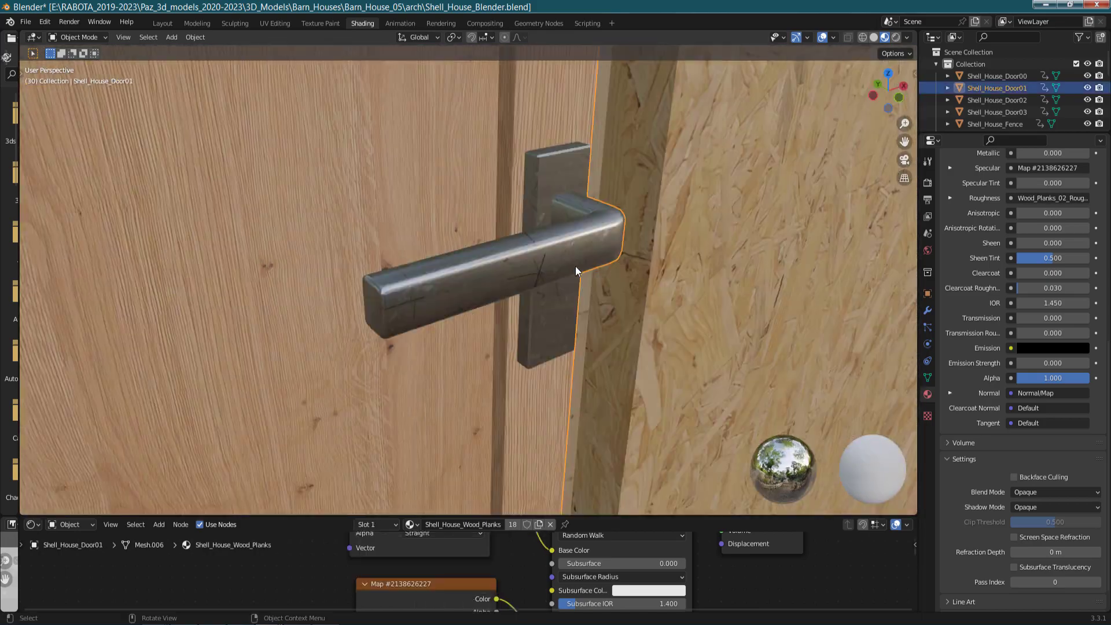
{"action": "scroll", "coordinate": [575, 266], "scroll_direction": "down", "scroll_amount": 3}
{"action": "middle_click_drag", "start_coordinate": [567, 262], "coordinate": [453, 291]}
{"action": "scroll", "coordinate": [453, 290], "scroll_direction": "up", "scroll_amount": 3}
{"action": "mouse_move", "coordinate": [537, 242]}
{"action": "middle_mouse_down"}
{"action": "mouse_move", "coordinate": [596, 217]}
{"action": "mouse_move", "coordinate": [514, 250]}
{"action": "middle_mouse_up"}
{"action": "middle_click_drag", "start_coordinate": [471, 259], "coordinate": [254, 248]}
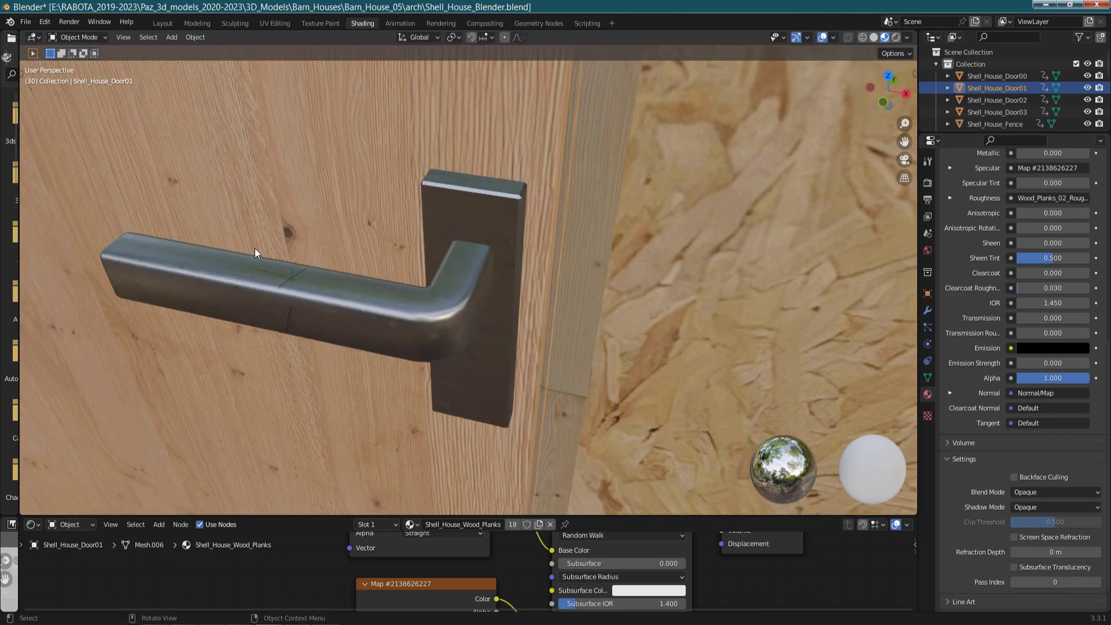
{"action": "mouse_move", "coordinate": [409, 329]}
{"action": "middle_mouse_down"}
{"action": "mouse_move", "coordinate": [652, 282]}
{"action": "mouse_move", "coordinate": [546, 281]}
{"action": "mouse_move", "coordinate": [592, 293]}
{"action": "middle_mouse_up"}
{"action": "scroll", "coordinate": [592, 293], "scroll_direction": "down", "scroll_amount": 3}
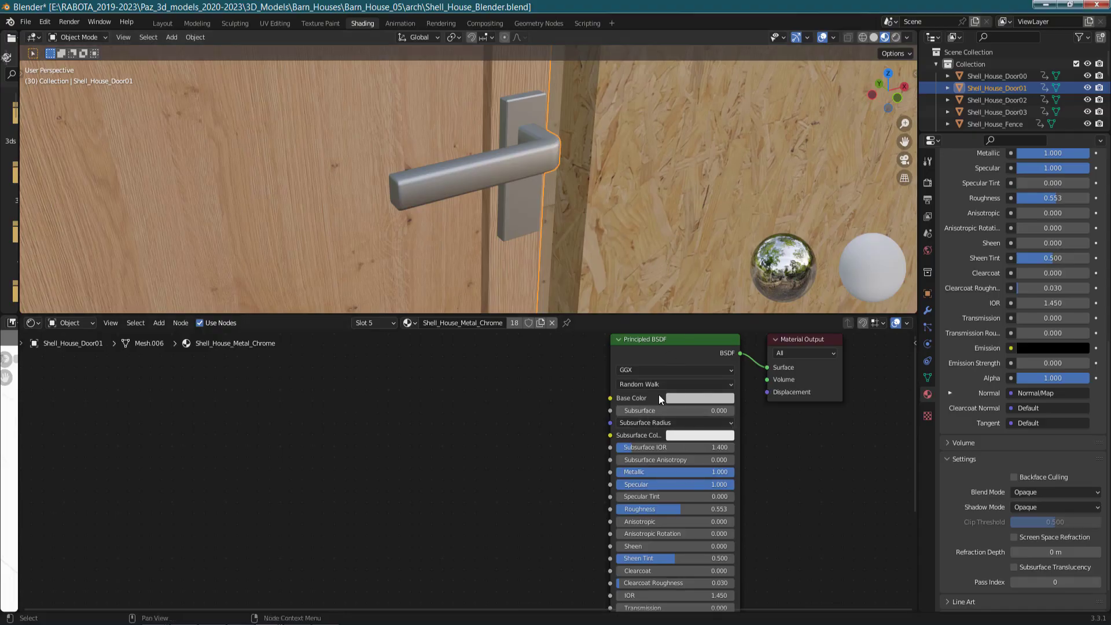
{"action": "mouse_move", "coordinate": [679, 472]}
{"action": "left_mouse_down"}
{"action": "mouse_move", "coordinate": [613, 472]}
{"action": "mouse_move", "coordinate": [734, 472]}
{"action": "left_mouse_up"}
{"action": "left_click_drag", "start_coordinate": [693, 486], "coordinate": [717, 486]}
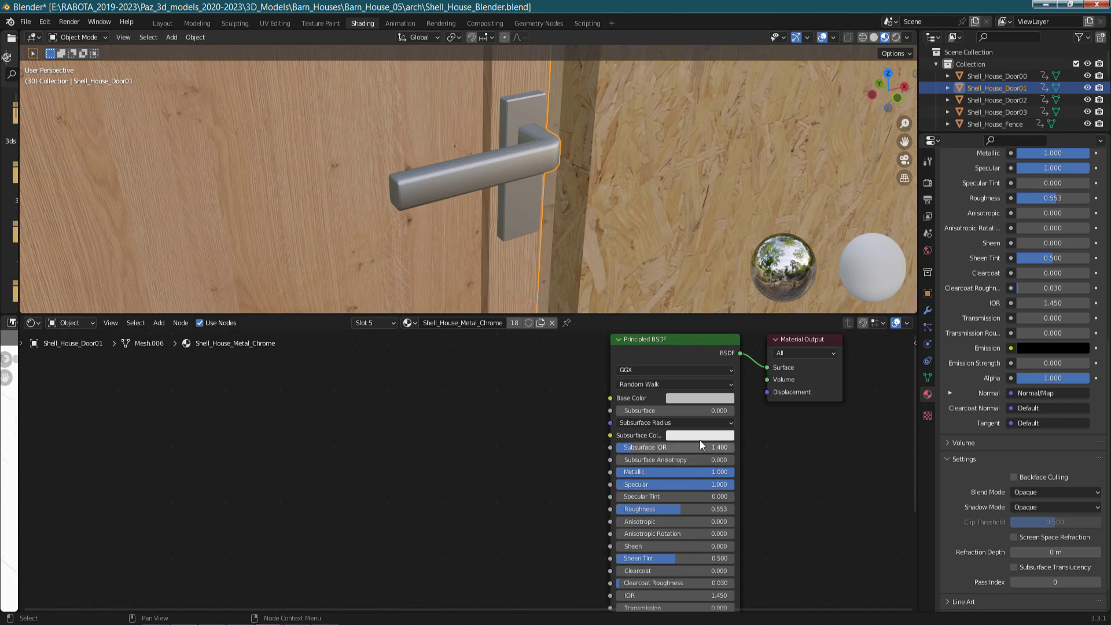
- Check the door handle's base colour setting
{"action": "left_click", "coordinate": [699, 398]}
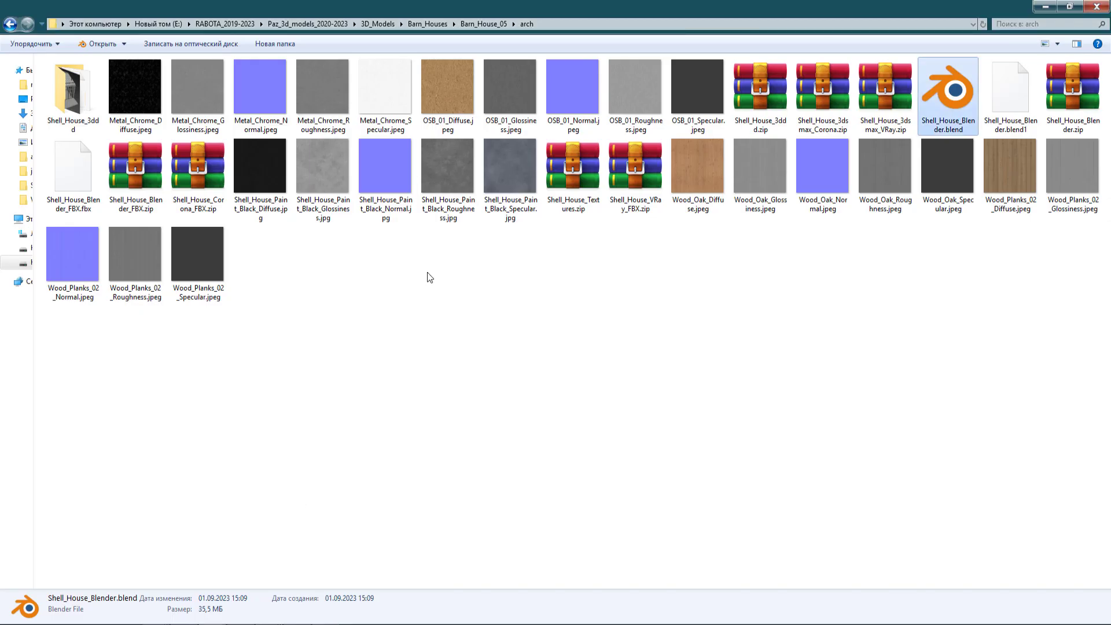
{"action": "double_click", "coordinate": [330, 75]}
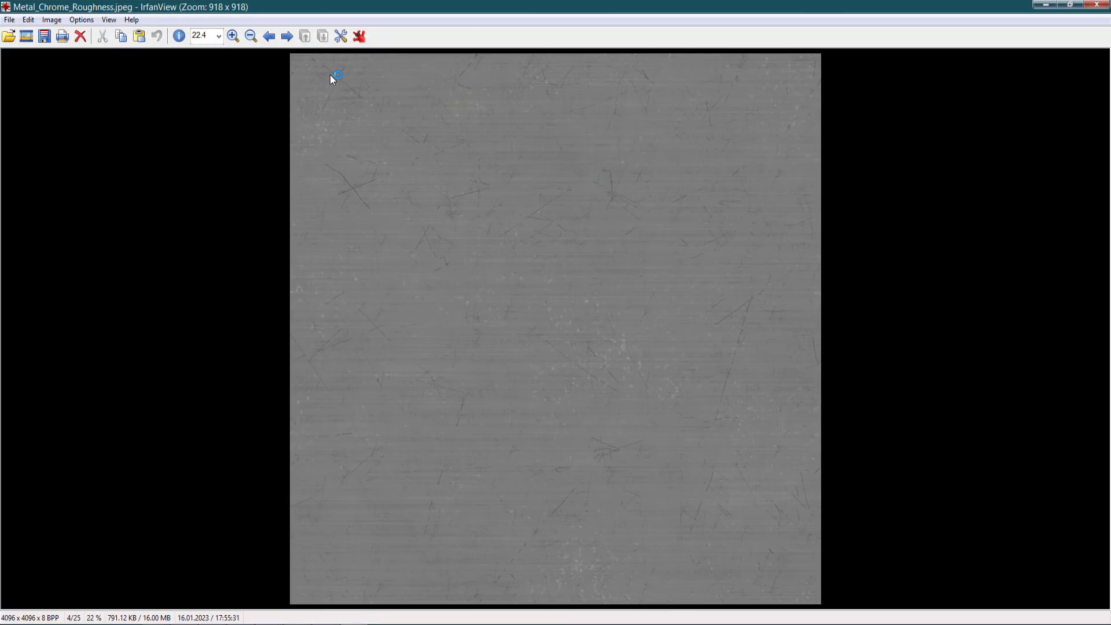
{"action": "scroll", "coordinate": [679, 310], "scroll_direction": "up", "scroll_amount": 1, "text": "ctrl"}
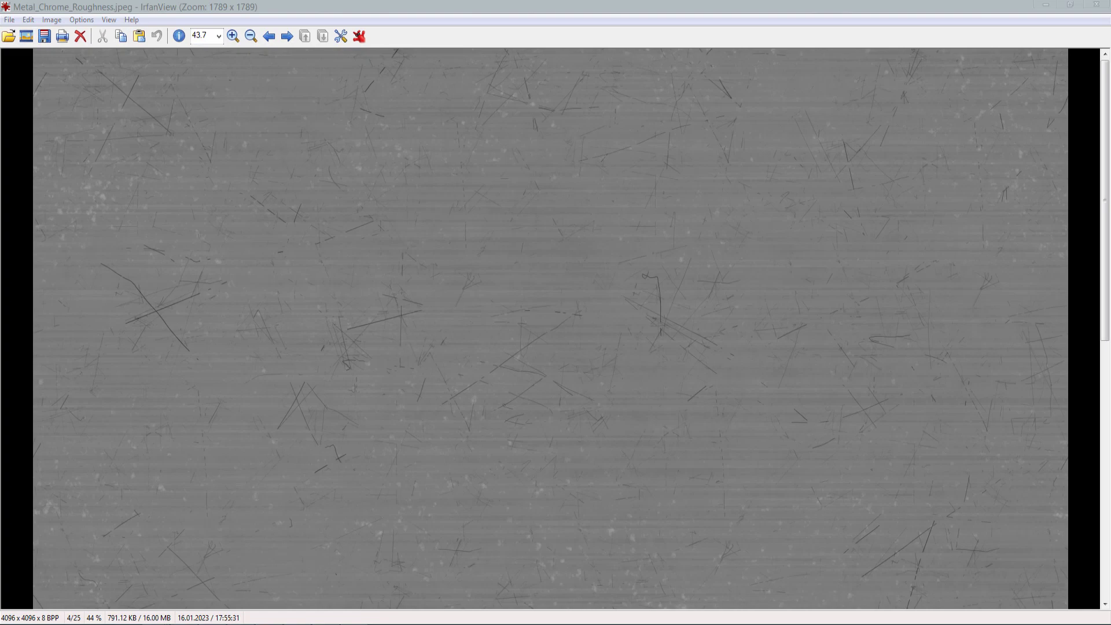
{"action": "key", "text": "Escape"}
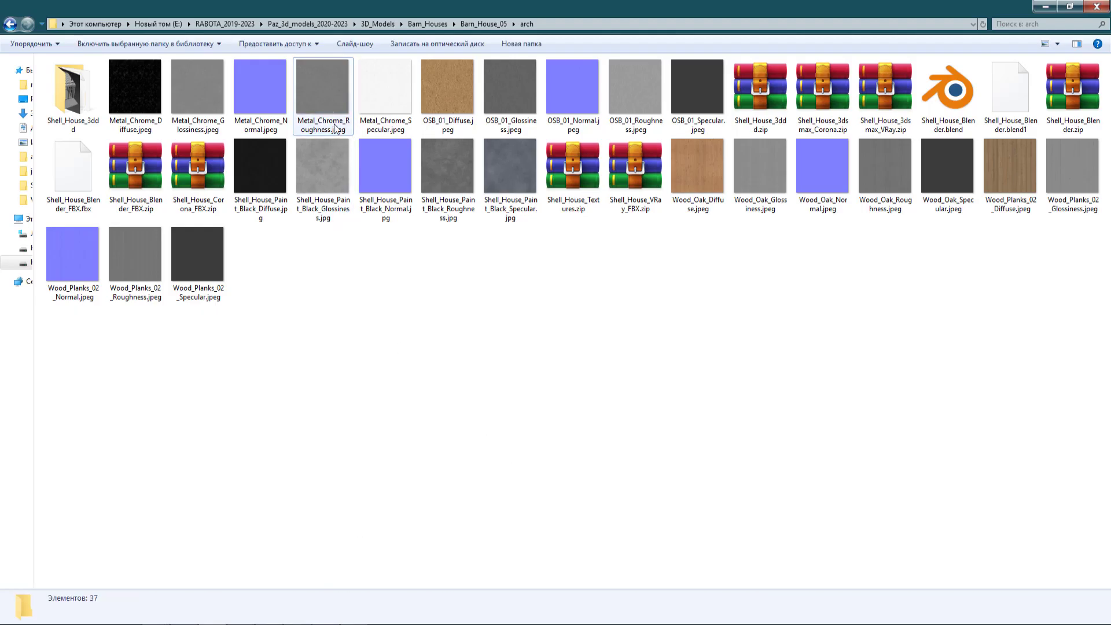
- Add Metal_Chrome_Roughness.jpeg driving Roughness, with Color Space set to Non-Color
{"action": "mouse_move", "coordinate": [316, 109]}
{"action": "left_mouse_down"}
{"action": "mouse_move", "coordinate": [364, 478]}
{"action": "mouse_move", "coordinate": [612, 510]}
{"action": "left_mouse_up"}
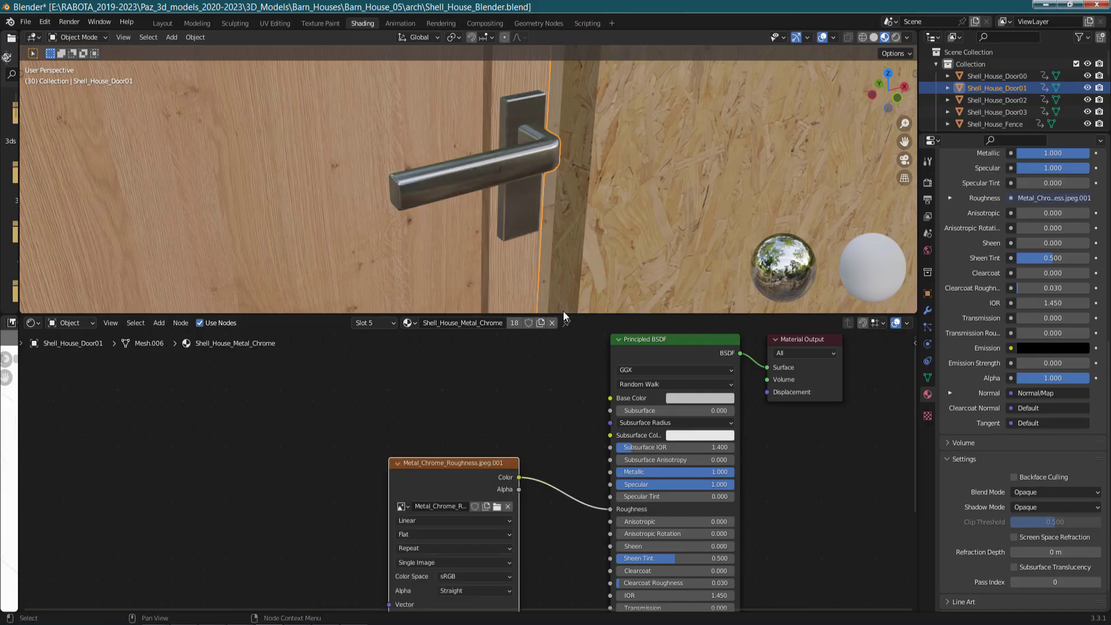
{"action": "scroll", "coordinate": [536, 394], "scroll_direction": "up", "scroll_amount": 2}
{"action": "scroll", "coordinate": [509, 440], "scroll_direction": "up", "scroll_amount": 2}
{"action": "scroll", "coordinate": [482, 464], "scroll_direction": "up", "scroll_amount": 1}
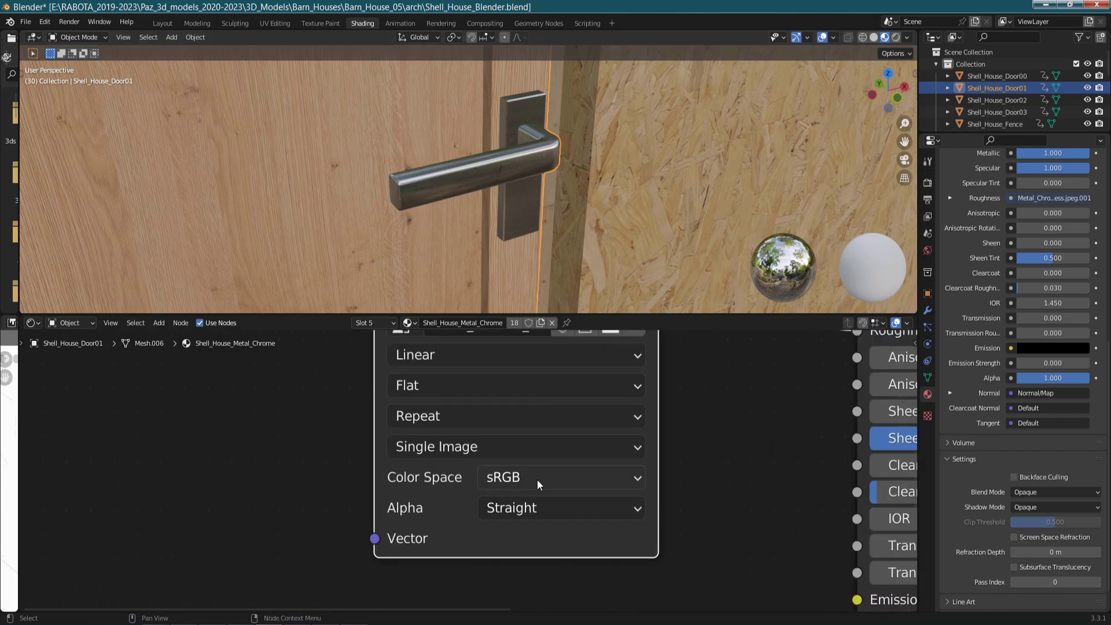
{"action": "left_click", "coordinate": [537, 479]}
{"action": "left_click", "coordinate": [560, 321]}
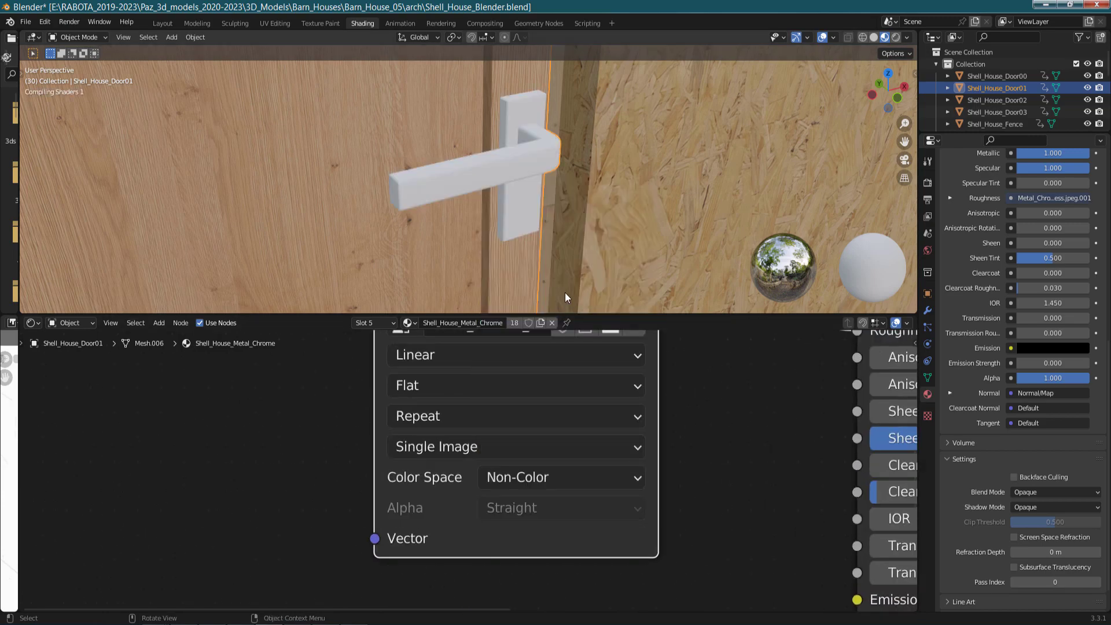
- Reposition the roughness node down-left and preview Metal_Chrome_Specular.jpeg
{"action": "mouse_move", "coordinate": [537, 199]}
{"action": "middle_mouse_down"}
{"action": "mouse_move", "coordinate": [552, 186]}
{"action": "mouse_move", "coordinate": [529, 190]}
{"action": "middle_mouse_up"}
{"action": "middle_click_drag", "start_coordinate": [692, 439], "coordinate": [670, 504]}
{"action": "scroll", "coordinate": [584, 406], "scroll_direction": "down", "scroll_amount": 1}
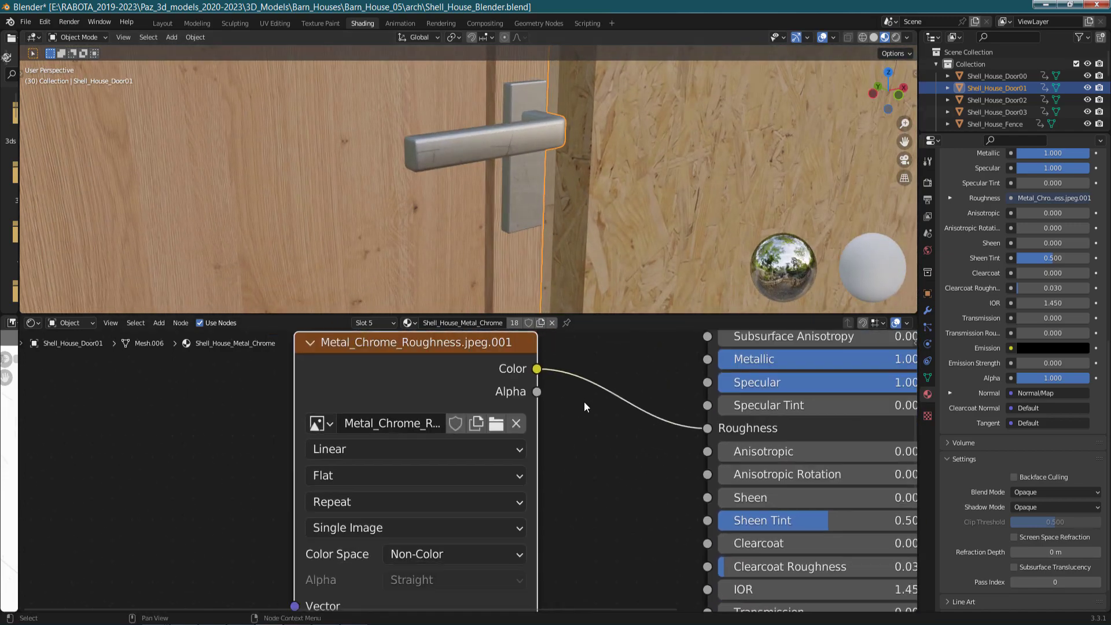
{"action": "left_click_drag", "start_coordinate": [497, 357], "coordinate": [303, 471]}
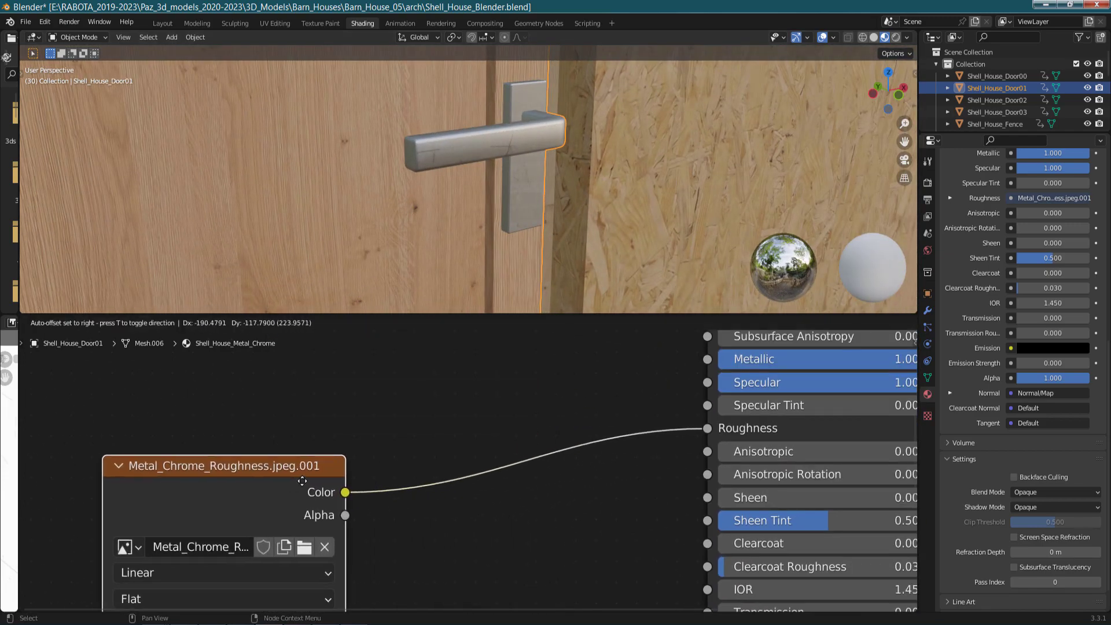
{"action": "scroll", "coordinate": [793, 374], "scroll_direction": "down", "scroll_amount": 1}
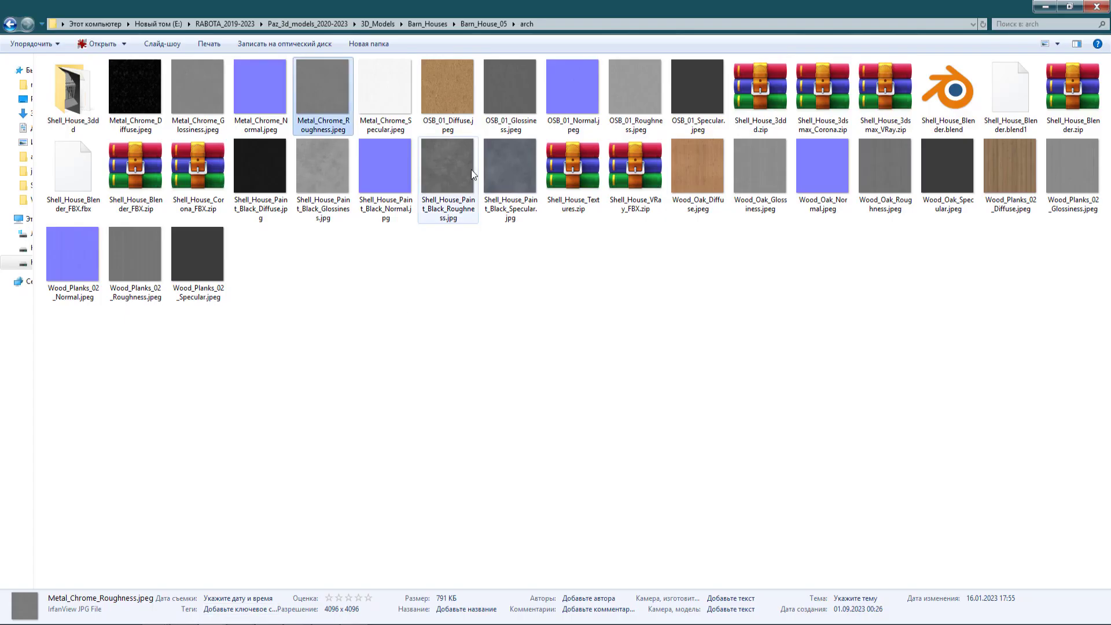
{"action": "double_click", "coordinate": [405, 100]}
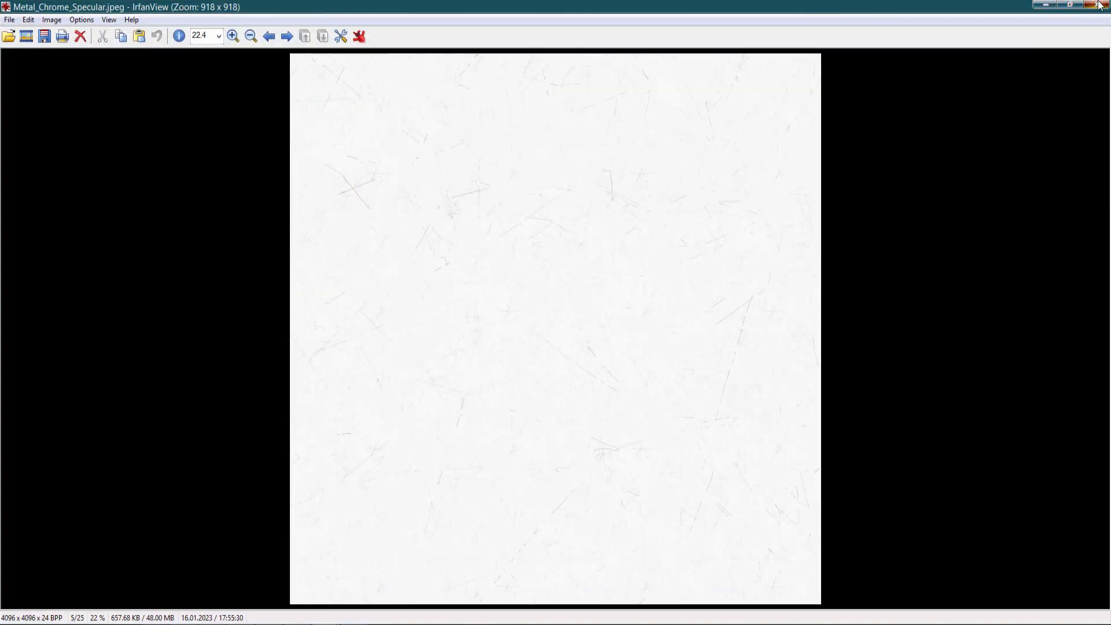
- Add Metal_Chrome_Specular.jpeg above the roughness node, linked to Specular as Non-Color
{"action": "left_click", "coordinate": [1097, 5]}
{"action": "left_click_drag", "start_coordinate": [396, 107], "coordinate": [265, 622]}
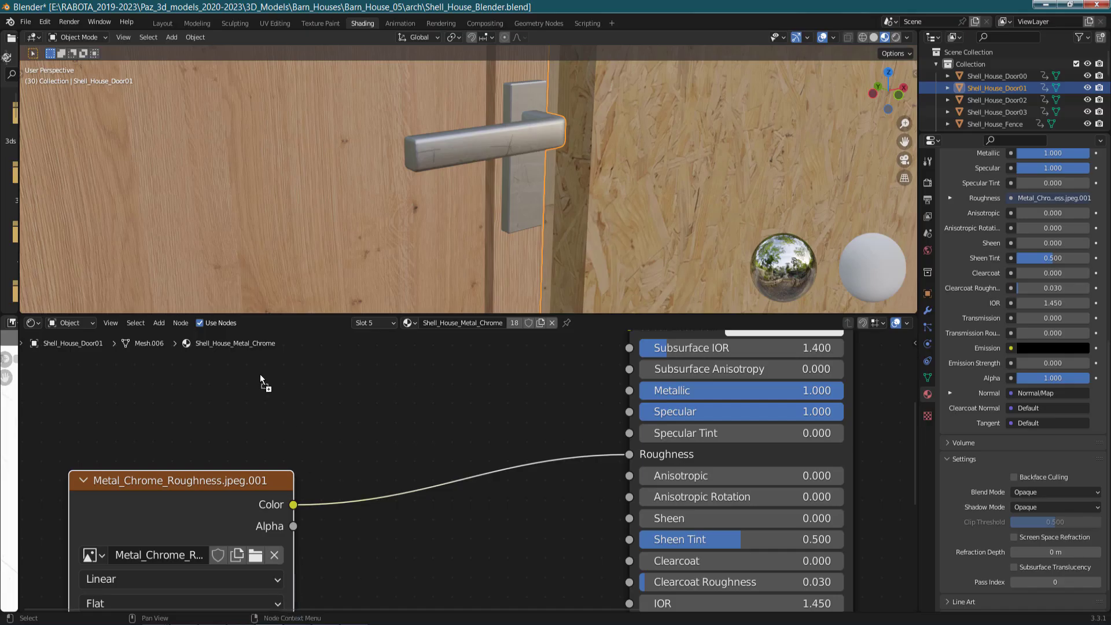
{"action": "left_click_drag", "start_coordinate": [265, 623], "coordinate": [254, 369]}
{"action": "scroll", "coordinate": [494, 542], "scroll_direction": "down", "scroll_amount": 3}
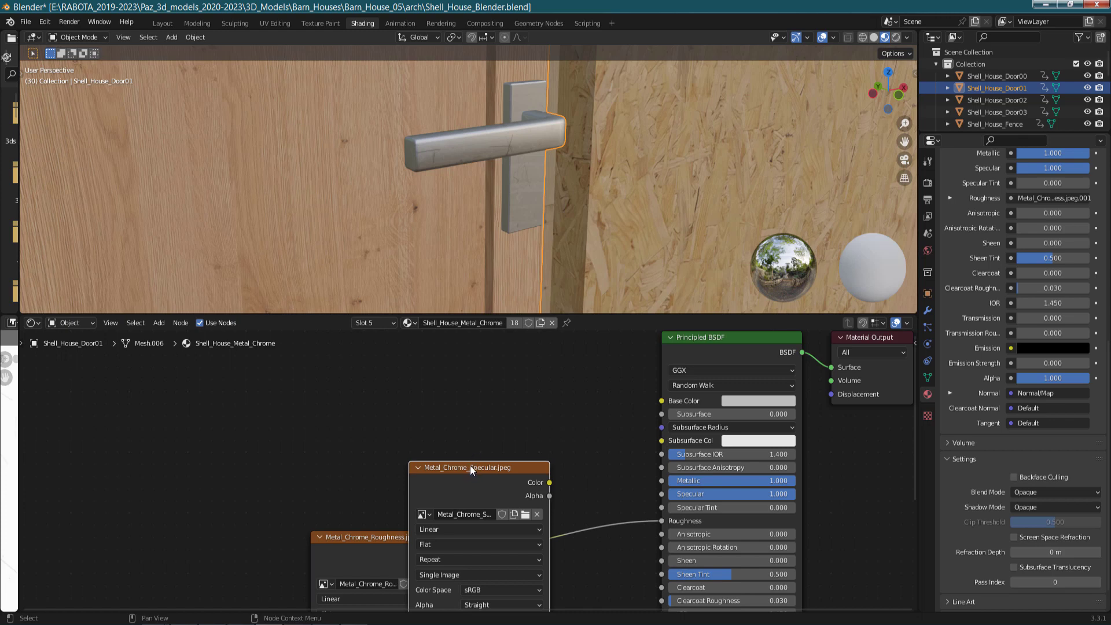
{"action": "left_click_drag", "start_coordinate": [470, 465], "coordinate": [372, 372]}
{"action": "left_click_drag", "start_coordinate": [452, 391], "coordinate": [662, 523]}
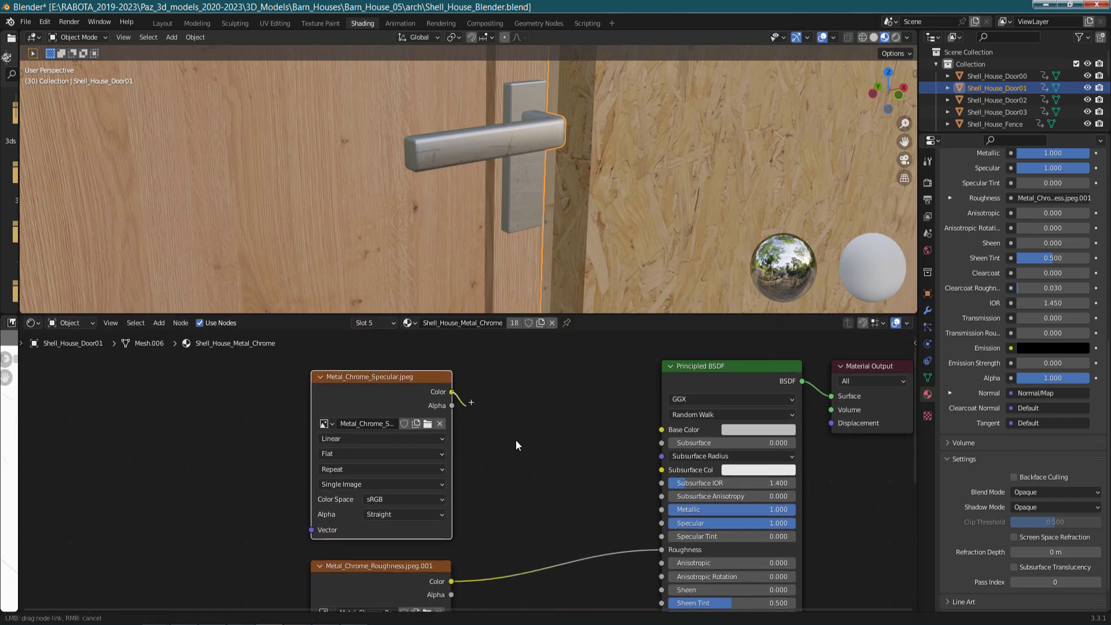
{"action": "left_click", "coordinate": [384, 499]}
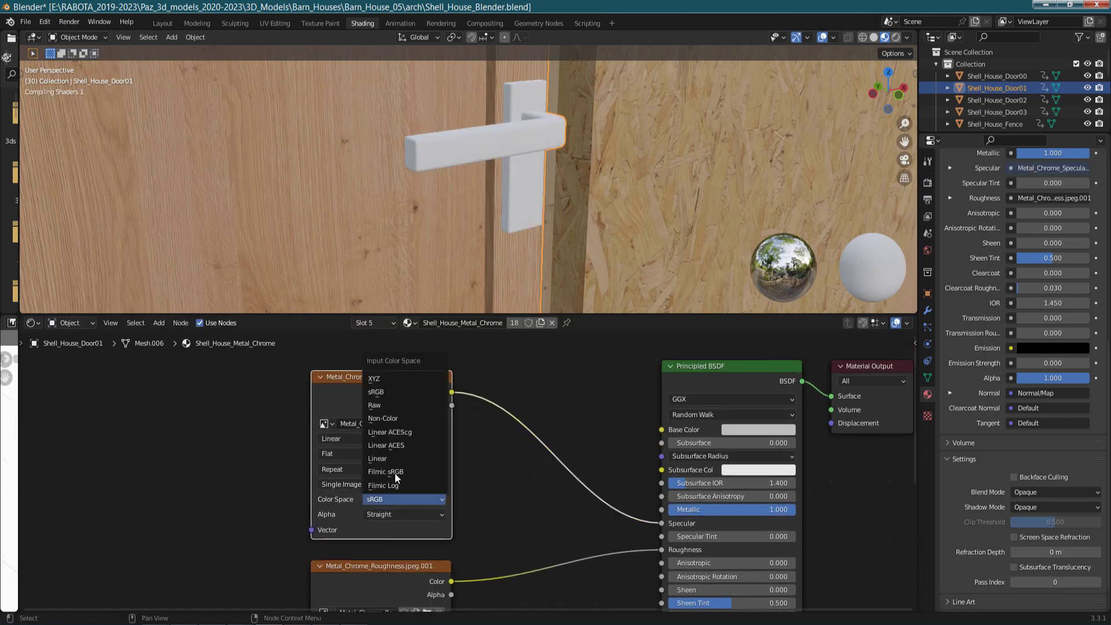
{"action": "left_click", "coordinate": [396, 417]}
{"action": "mouse_move", "coordinate": [542, 128]}
{"action": "middle_mouse_down"}
{"action": "mouse_move", "coordinate": [542, 144]}
{"action": "mouse_move", "coordinate": [501, 144]}
{"action": "mouse_move", "coordinate": [558, 125]}
{"action": "mouse_move", "coordinate": [529, 119]}
{"action": "middle_mouse_up"}
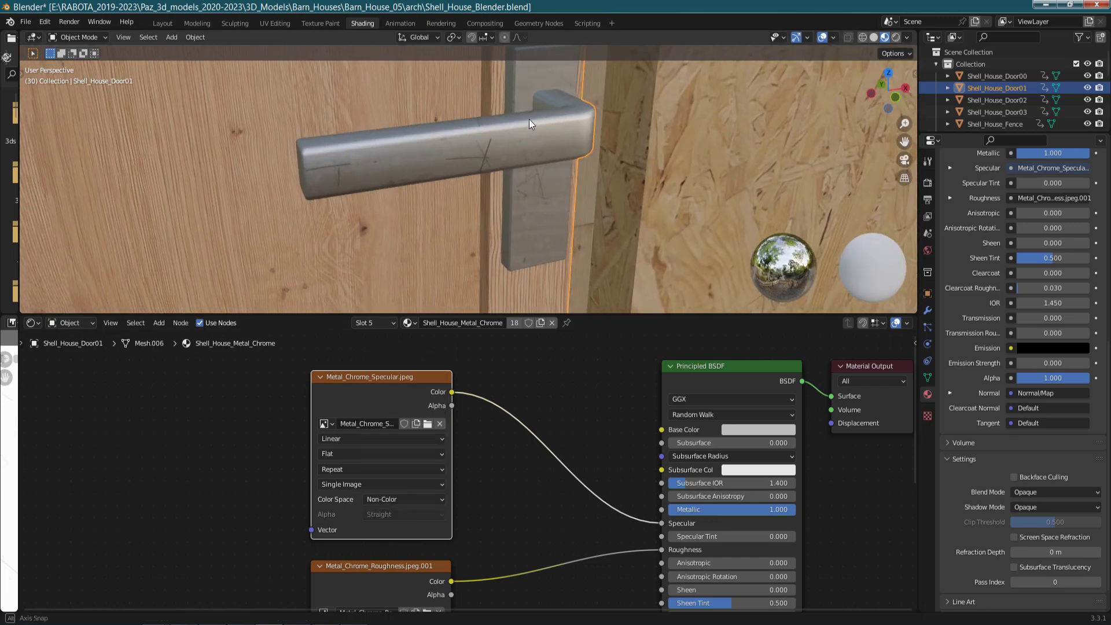
{"action": "mouse_move", "coordinate": [582, 379]}
{"action": "middle_mouse_down"}
{"action": "mouse_move", "coordinate": [594, 401]}
{"action": "mouse_move", "coordinate": [580, 528]}
{"action": "mouse_move", "coordinate": [580, 503]}
{"action": "mouse_move", "coordinate": [604, 487]}
{"action": "mouse_move", "coordinate": [611, 430]}
{"action": "mouse_move", "coordinate": [573, 460]}
{"action": "middle_mouse_up"}
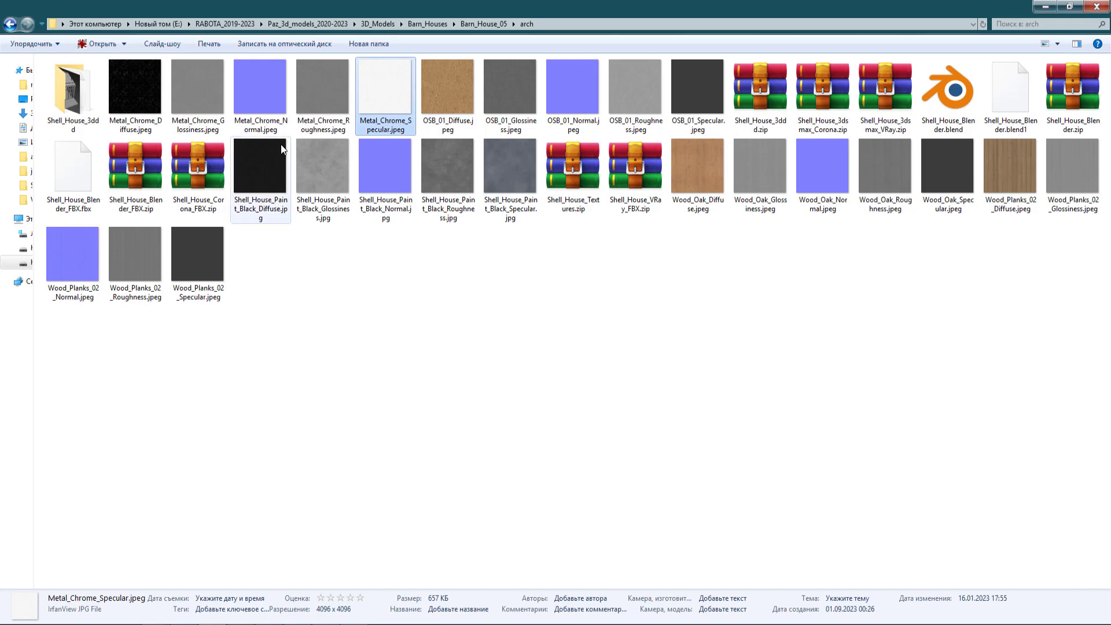
- Link Metal_Chrome_Normal.jpeg to the Normal Map node's Color input as Non-Color data
{"action": "double_click", "coordinate": [260, 87]}
{"action": "left_click", "coordinate": [1097, 5]}
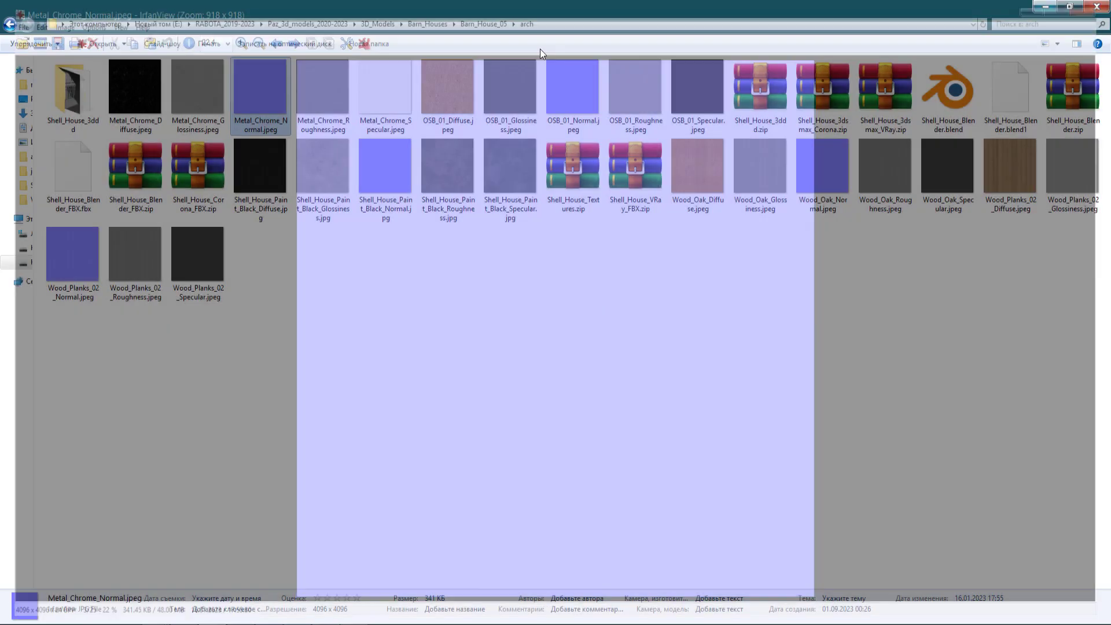
{"action": "left_click_drag", "start_coordinate": [262, 103], "coordinate": [319, 553]}
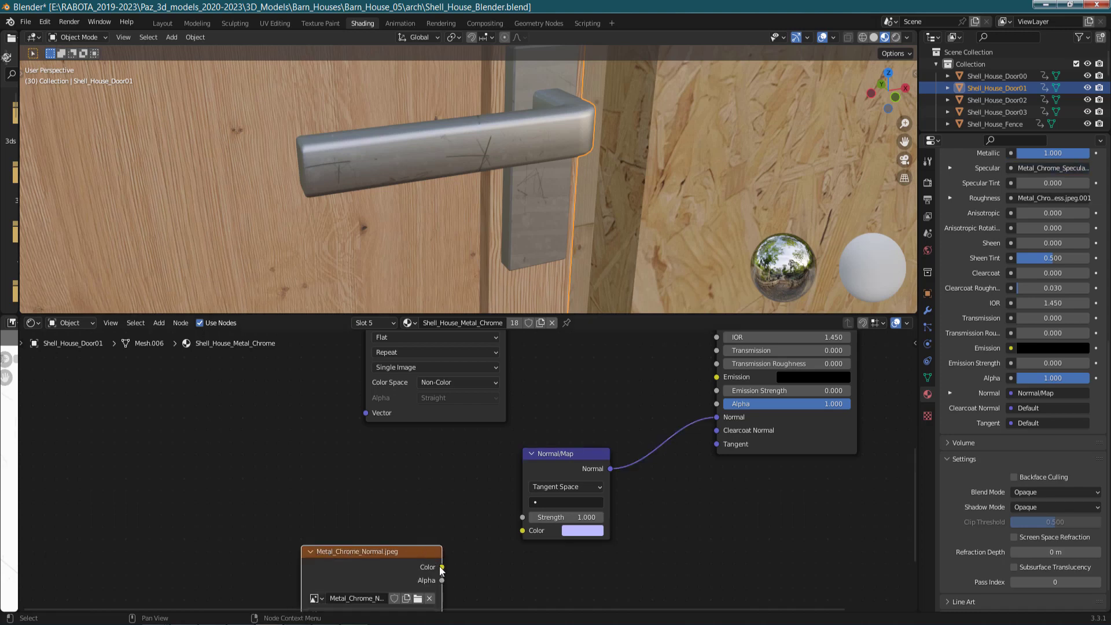
{"action": "left_click_drag", "start_coordinate": [441, 567], "coordinate": [523, 530]}
{"action": "mouse_move", "coordinate": [401, 555]}
{"action": "left_mouse_down"}
{"action": "mouse_move", "coordinate": [459, 458]}
{"action": "mouse_move", "coordinate": [452, 468]}
{"action": "left_mouse_up"}
{"action": "left_click", "coordinate": [427, 586]}
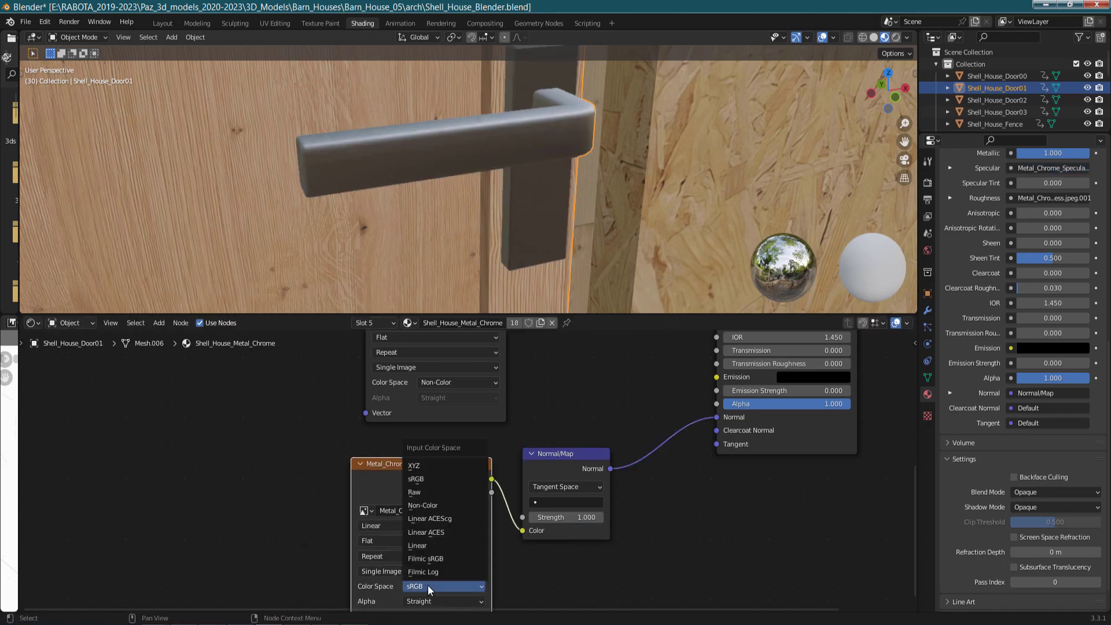
{"action": "left_click", "coordinate": [434, 505]}
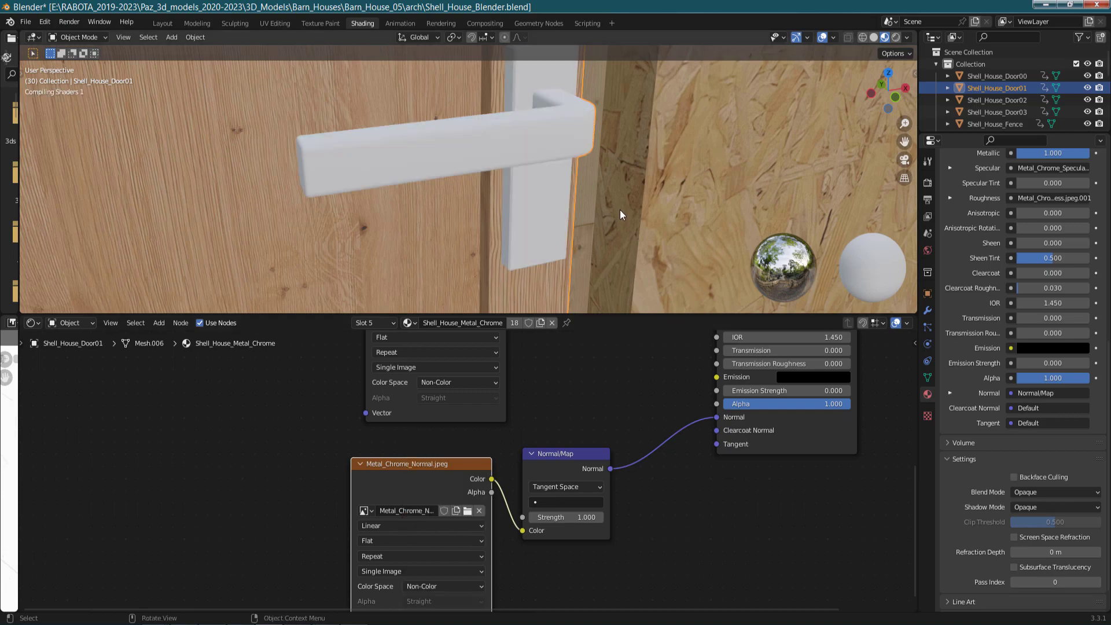
{"action": "mouse_move", "coordinate": [616, 199]}
{"action": "middle_mouse_down"}
{"action": "mouse_move", "coordinate": [631, 231]}
{"action": "mouse_move", "coordinate": [665, 186]}
{"action": "mouse_move", "coordinate": [494, 213]}
{"action": "mouse_move", "coordinate": [621, 206]}
{"action": "mouse_move", "coordinate": [601, 278]}
{"action": "middle_mouse_up"}
{"action": "scroll", "coordinate": [580, 420], "scroll_direction": "down", "scroll_amount": 2}
- Shift the Metal_Chrome_Roughness node left, reselect it and bring up the Add menu
{"action": "scroll", "coordinate": [560, 370], "scroll_direction": "down", "scroll_amount": 1}
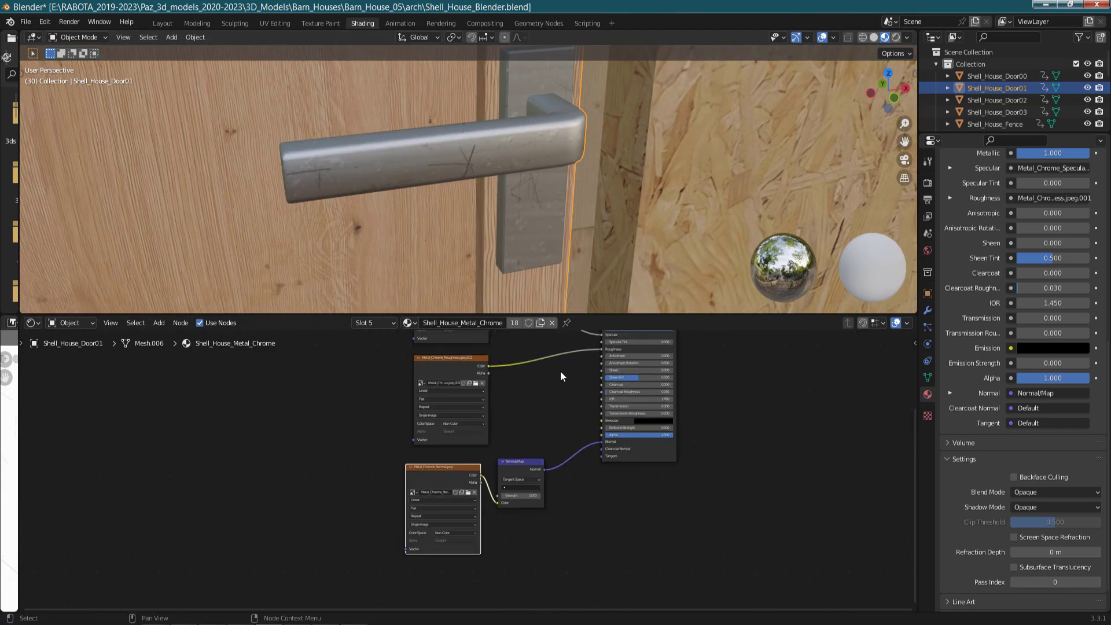
{"action": "mouse_move", "coordinate": [560, 373]}
{"action": "middle_mouse_down"}
{"action": "mouse_move", "coordinate": [602, 421]}
{"action": "mouse_move", "coordinate": [566, 452]}
{"action": "mouse_move", "coordinate": [590, 370]}
{"action": "mouse_move", "coordinate": [679, 406]}
{"action": "middle_mouse_up"}
{"action": "scroll", "coordinate": [602, 428], "scroll_direction": "up", "scroll_amount": 2}
{"action": "scroll", "coordinate": [608, 441], "scroll_direction": "up", "scroll_amount": 1}
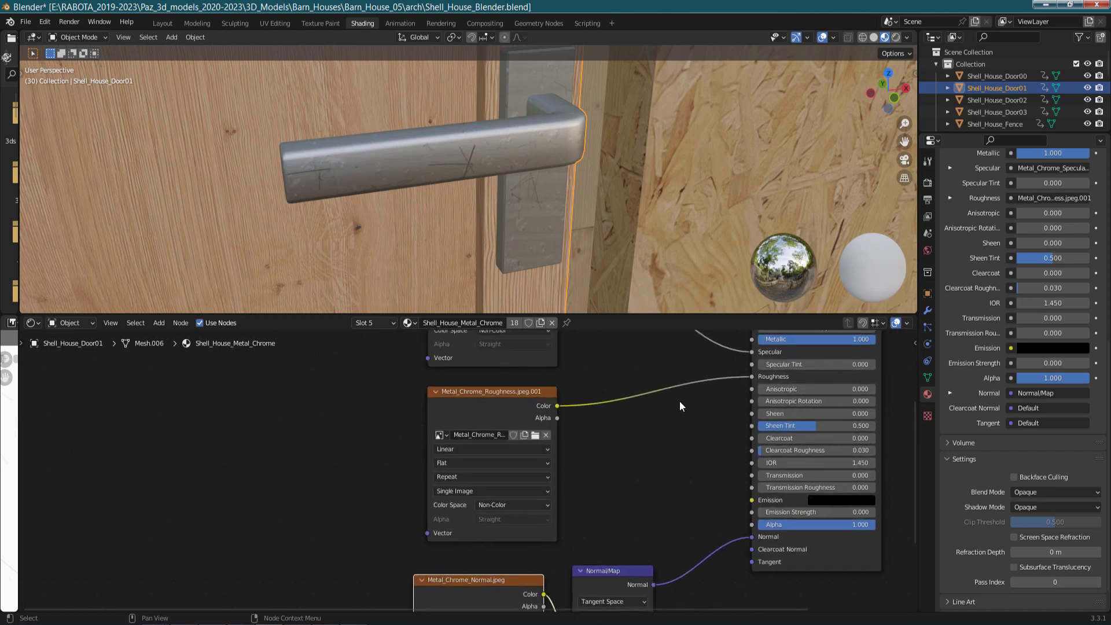
{"action": "left_click_drag", "start_coordinate": [490, 397], "coordinate": [442, 395]}
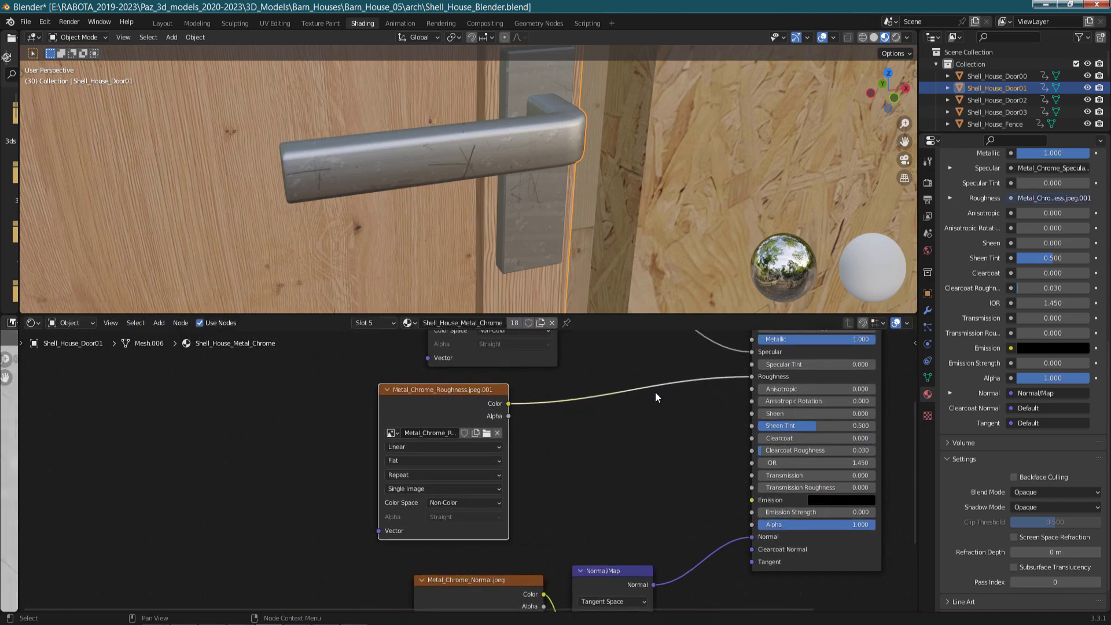
{"action": "left_click", "coordinate": [628, 389]}
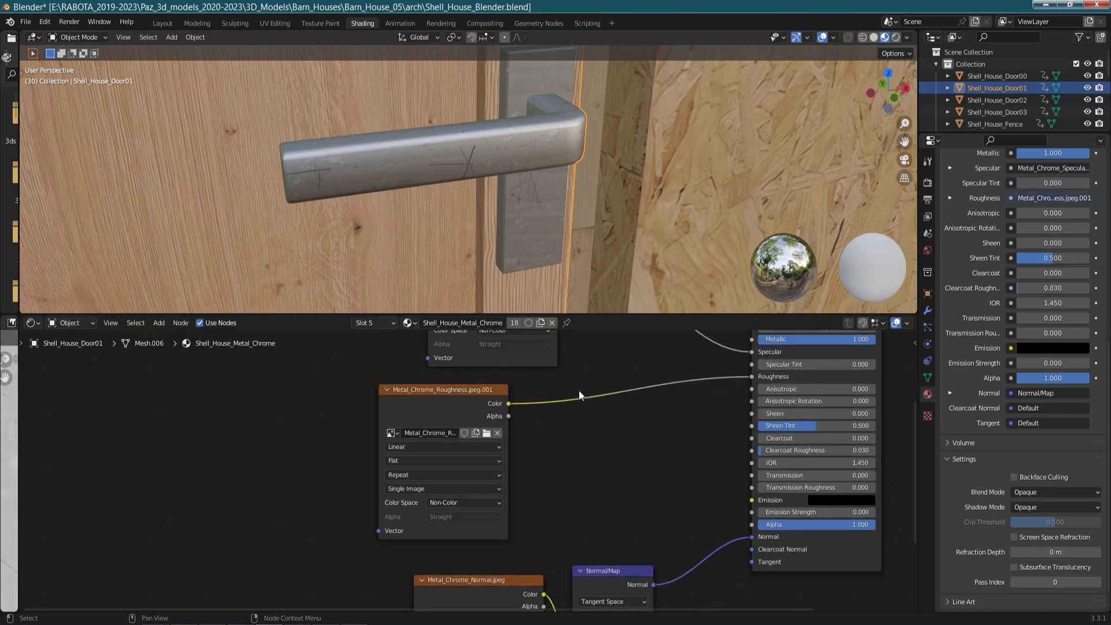
{"action": "left_click", "coordinate": [499, 398]}
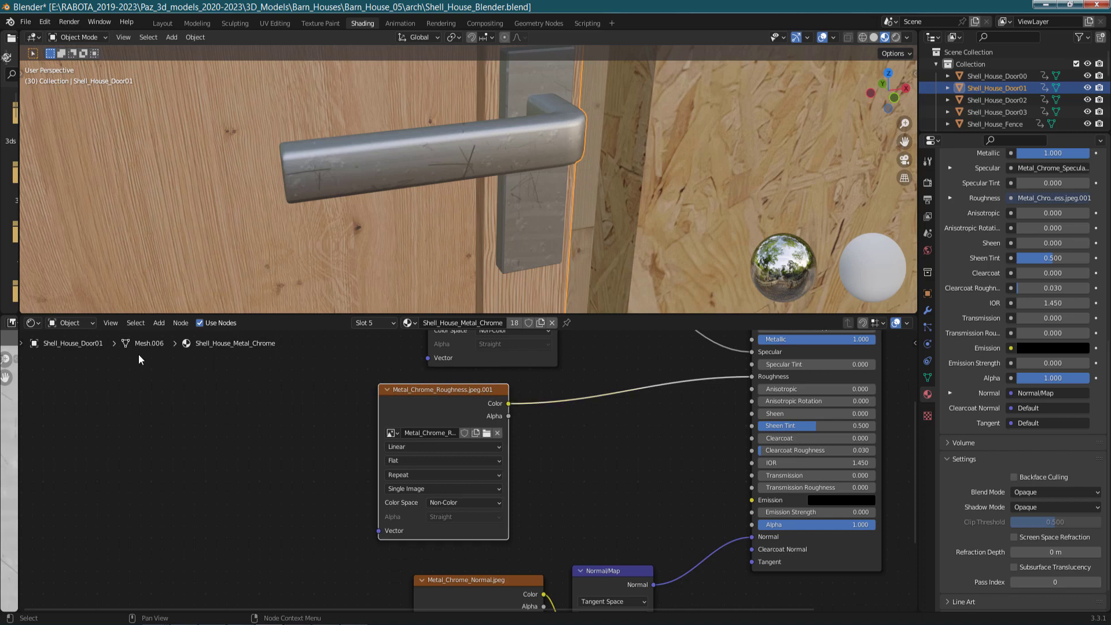
{"action": "left_click", "coordinate": [156, 323]}
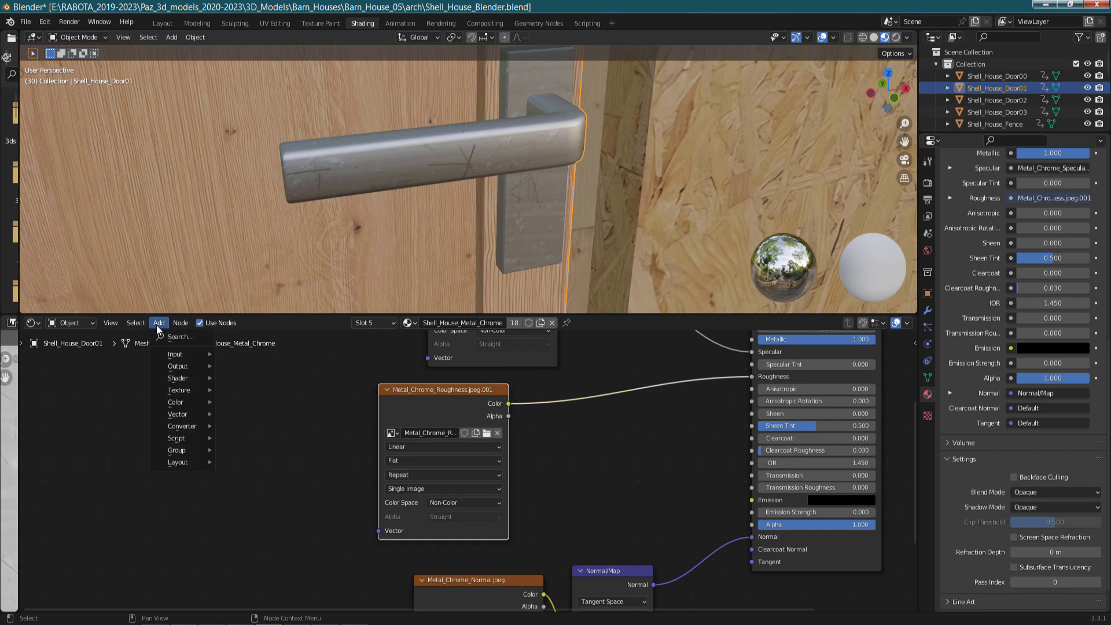
{"action": "mouse_move", "coordinate": [182, 426]}
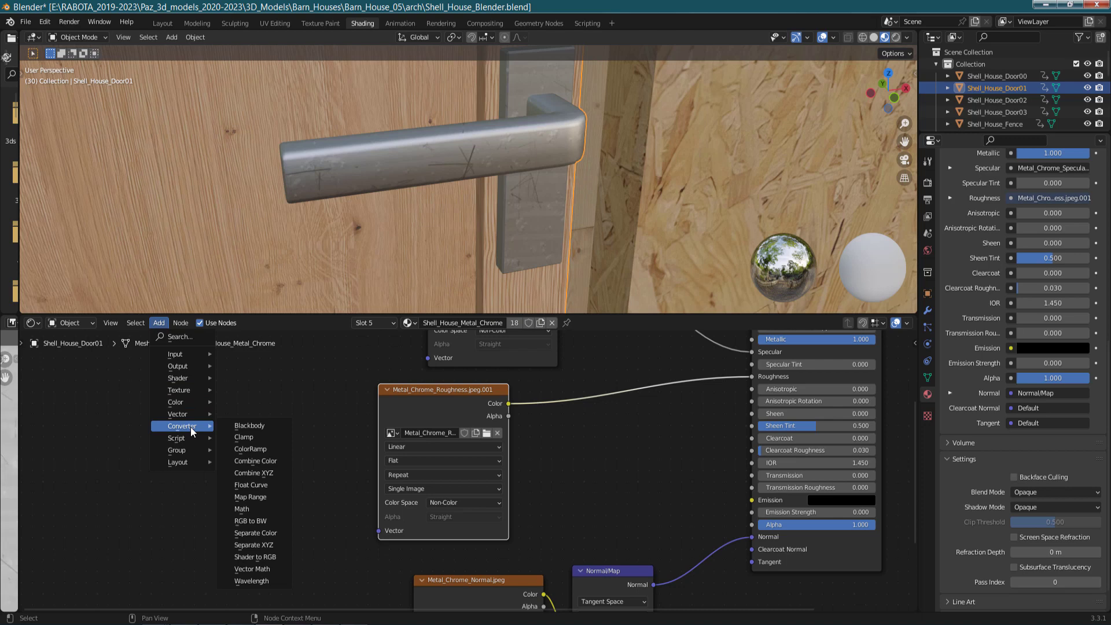
- Insert a ColorRamp on the chrome roughness link and dim its white stop to 0.620 grey
{"action": "left_click", "coordinate": [265, 450]}
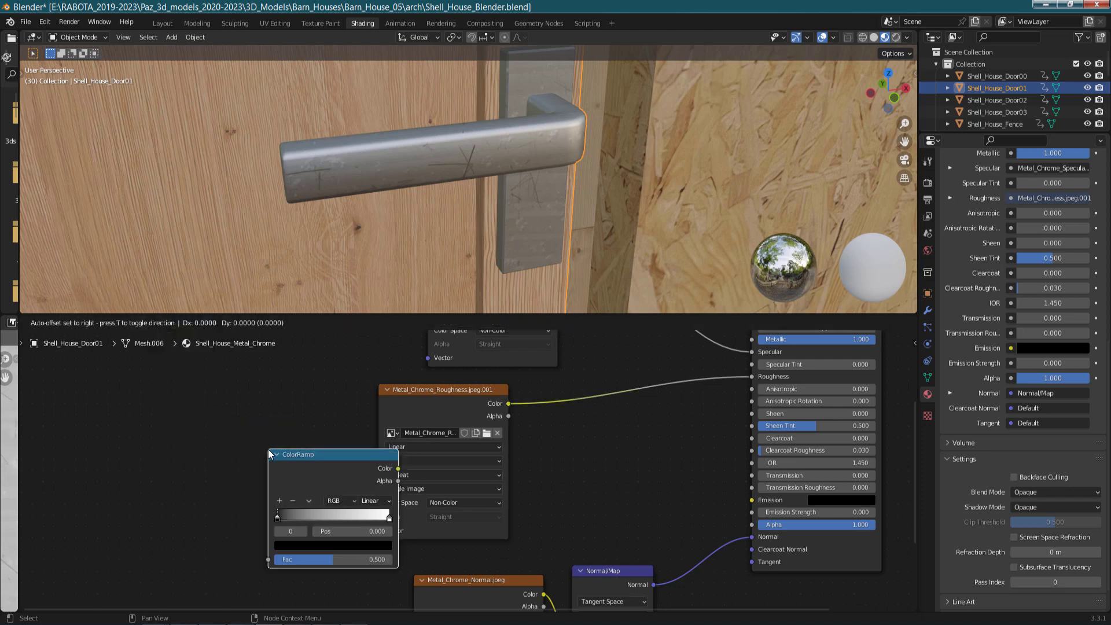
{"action": "left_click", "coordinate": [581, 395]}
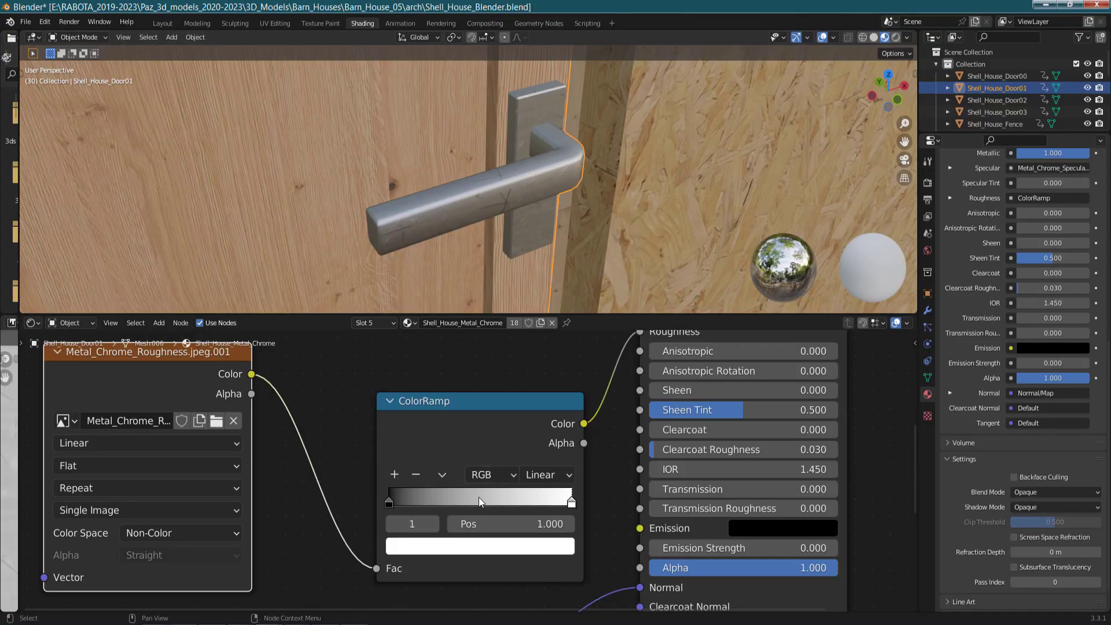
{"action": "left_click", "coordinate": [389, 508]}
{"action": "left_click", "coordinate": [388, 505]}
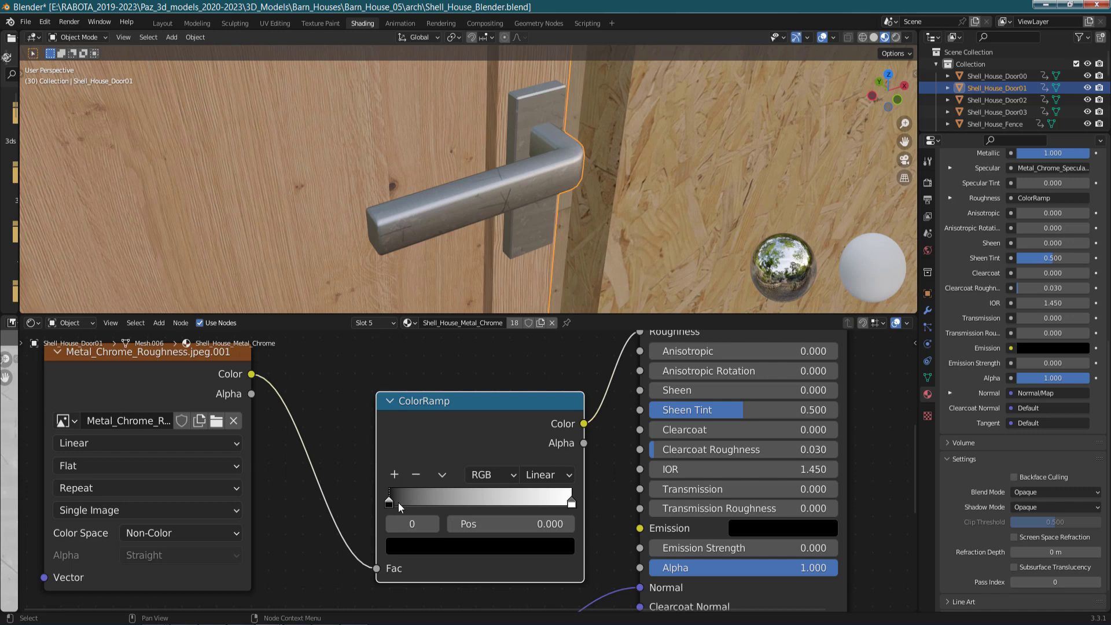
{"action": "left_click", "coordinate": [573, 506]}
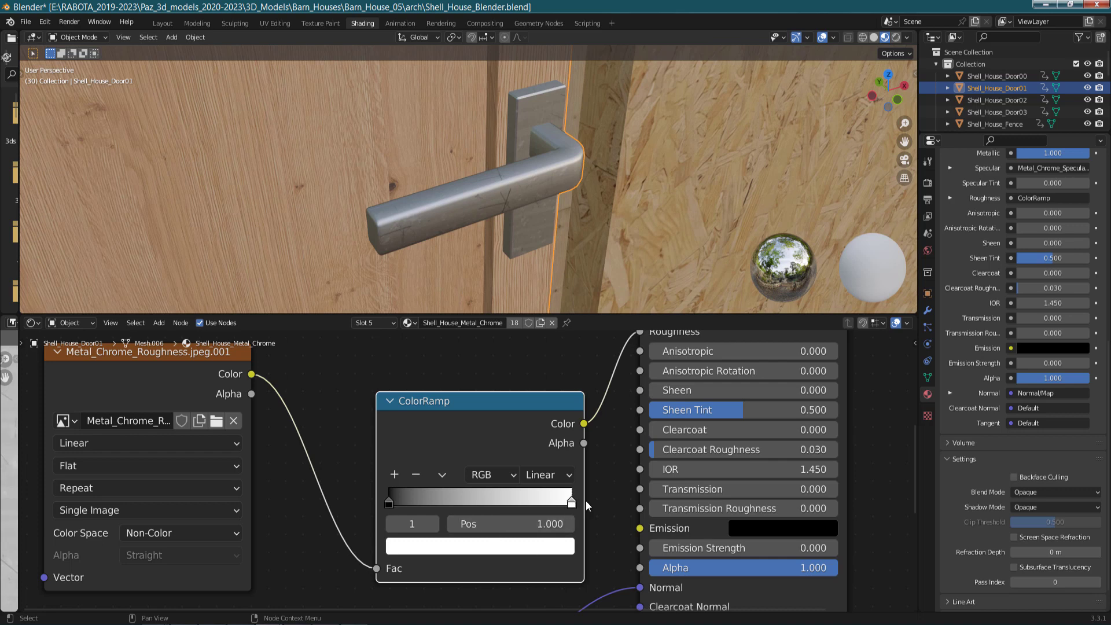
{"action": "left_click", "coordinate": [559, 550]}
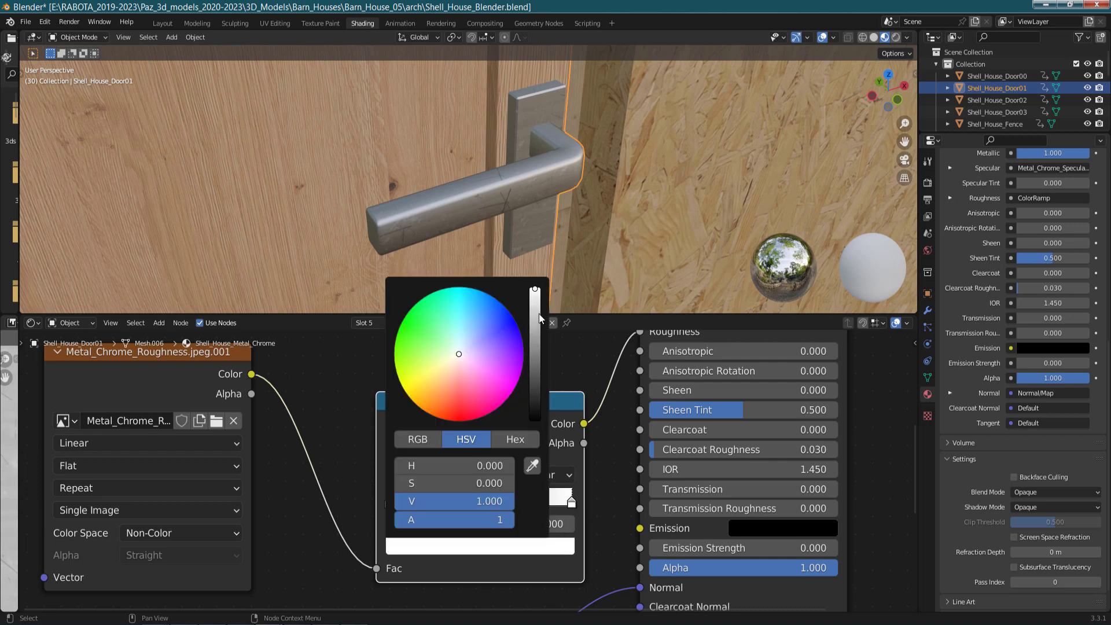
{"action": "left_click_drag", "start_coordinate": [539, 318], "coordinate": [535, 315]}
{"action": "mouse_move", "coordinate": [557, 224]}
{"action": "middle_mouse_down"}
{"action": "mouse_move", "coordinate": [480, 136]}
{"action": "mouse_move", "coordinate": [592, 194]}
{"action": "mouse_move", "coordinate": [609, 172]}
{"action": "mouse_move", "coordinate": [498, 181]}
{"action": "mouse_move", "coordinate": [506, 152]}
{"action": "mouse_move", "coordinate": [540, 190]}
{"action": "mouse_move", "coordinate": [564, 193]}
{"action": "mouse_move", "coordinate": [553, 192]}
{"action": "middle_mouse_up"}
- Link the ColorRamp Color output into the chrome Principled BSDF's Base Color input
{"action": "scroll", "coordinate": [553, 465], "scroll_direction": "down", "scroll_amount": 2}
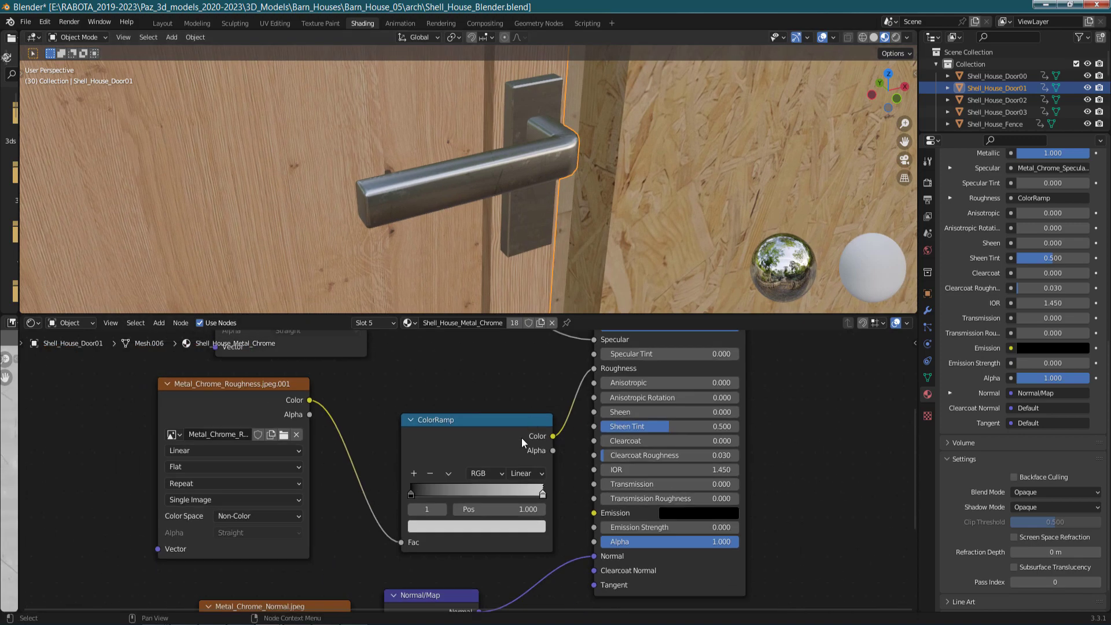
{"action": "middle_click_drag", "start_coordinate": [522, 437], "coordinate": [471, 494]}
{"action": "scroll", "coordinate": [471, 495], "scroll_direction": "up", "scroll_amount": 2}
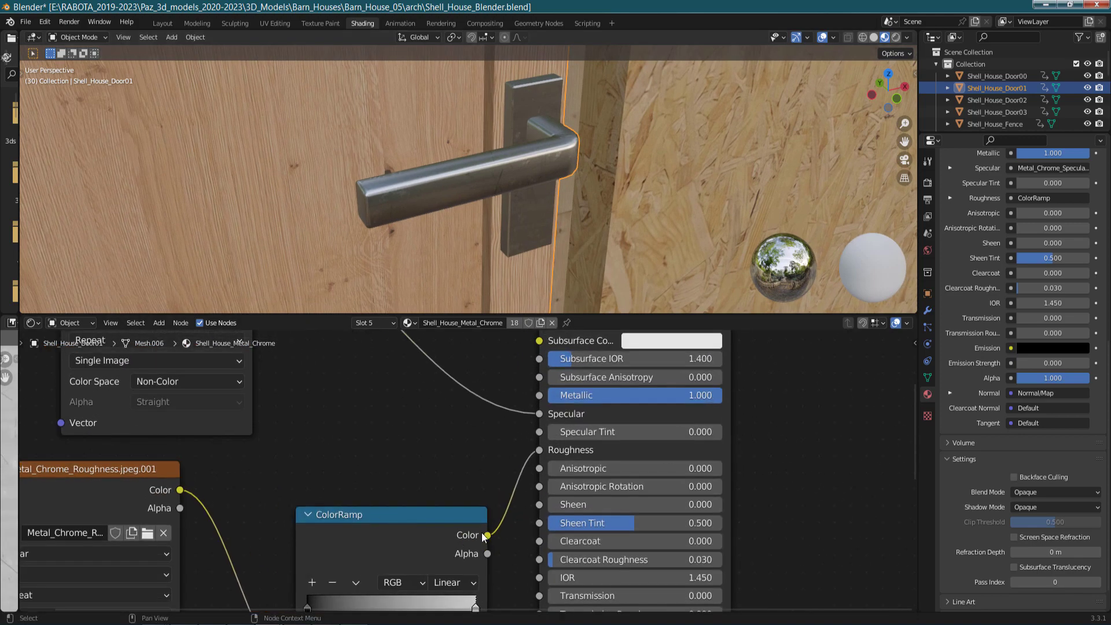
{"action": "left_click_drag", "start_coordinate": [488, 535], "coordinate": [449, 433]}
{"action": "key", "text": "Escape"}
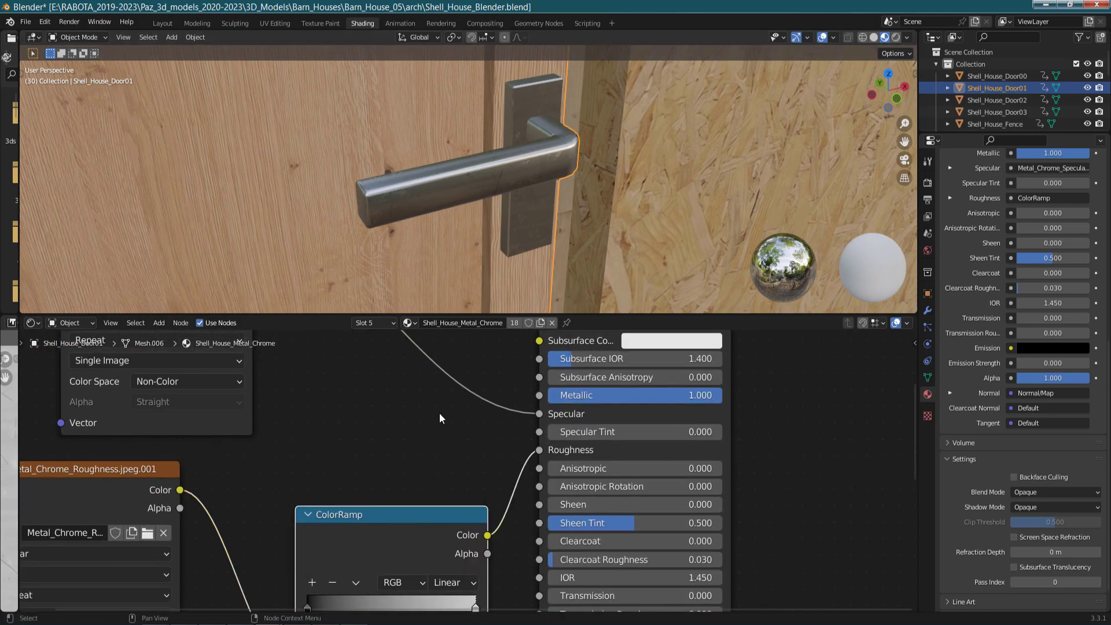
{"action": "middle_click_drag", "start_coordinate": [439, 412], "coordinate": [432, 490]}
{"action": "middle_click_drag", "start_coordinate": [488, 531], "coordinate": [489, 507]}
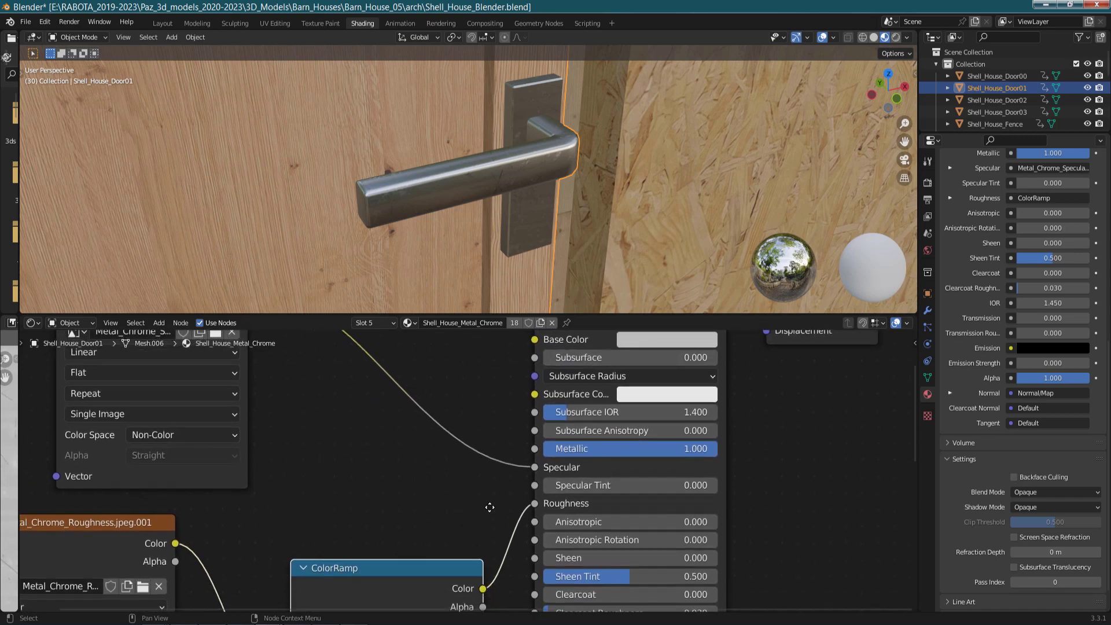
{"action": "left_click_drag", "start_coordinate": [485, 590], "coordinate": [529, 414]}
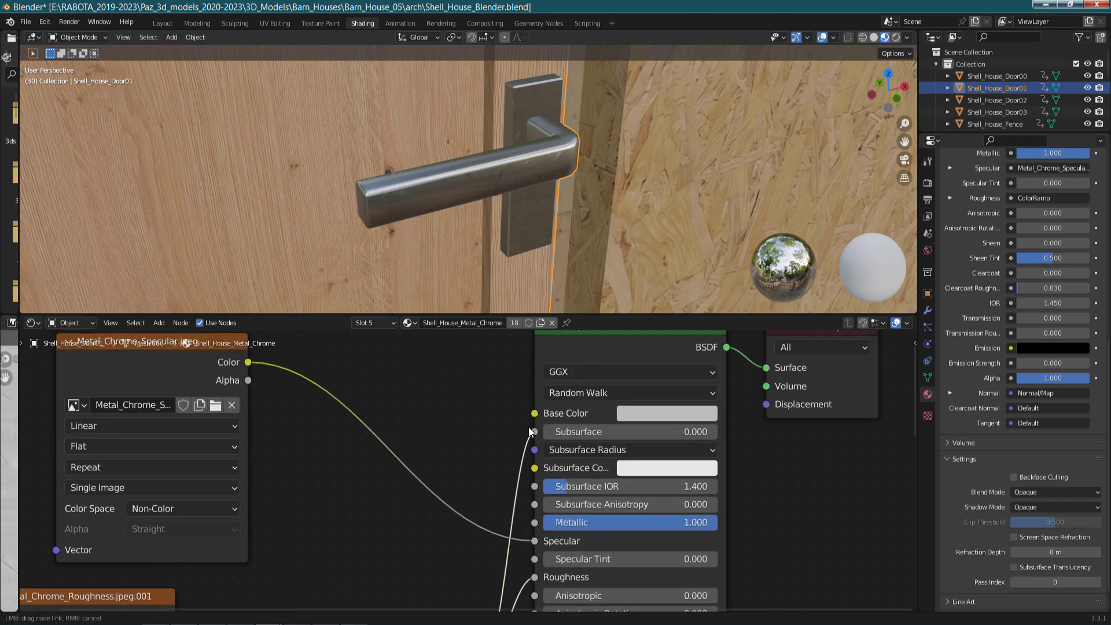
{"action": "mouse_move", "coordinate": [543, 168]}
{"action": "middle_mouse_down"}
{"action": "mouse_move", "coordinate": [575, 158]}
{"action": "mouse_move", "coordinate": [480, 205]}
{"action": "middle_mouse_up"}
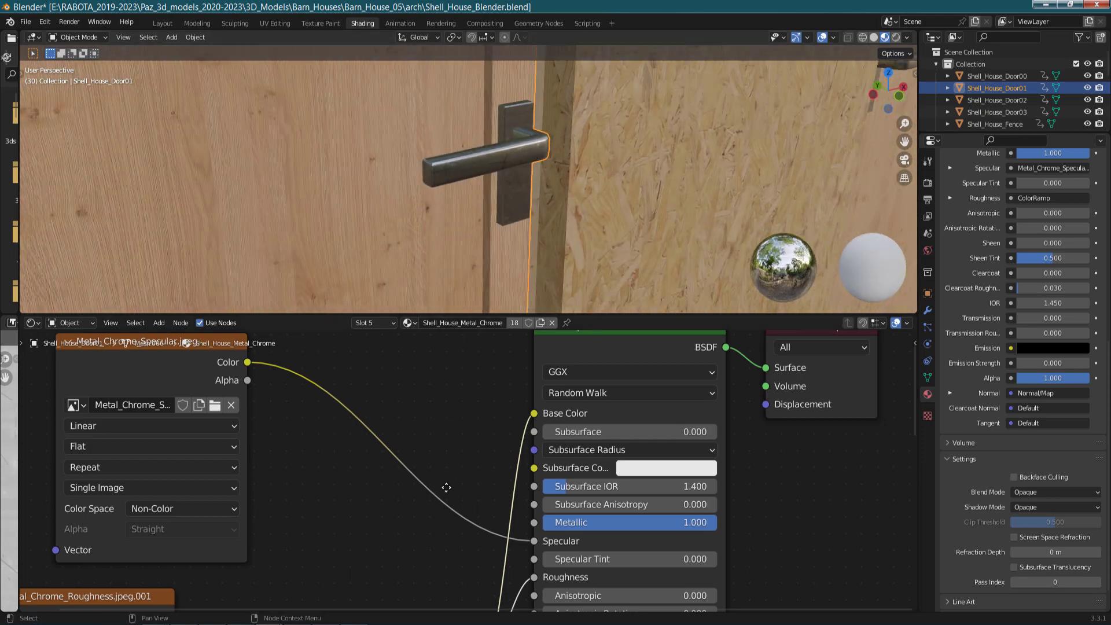
- Slide the ColorRamp's white stop to position 0.673 and orbit to inspect the chrome handle
{"action": "middle_click_drag", "start_coordinate": [446, 484], "coordinate": [481, 286]}
{"action": "scroll", "coordinate": [537, 491], "scroll_direction": "up", "scroll_amount": 1}
{"action": "scroll", "coordinate": [537, 491], "scroll_direction": "up", "scroll_amount": 1}
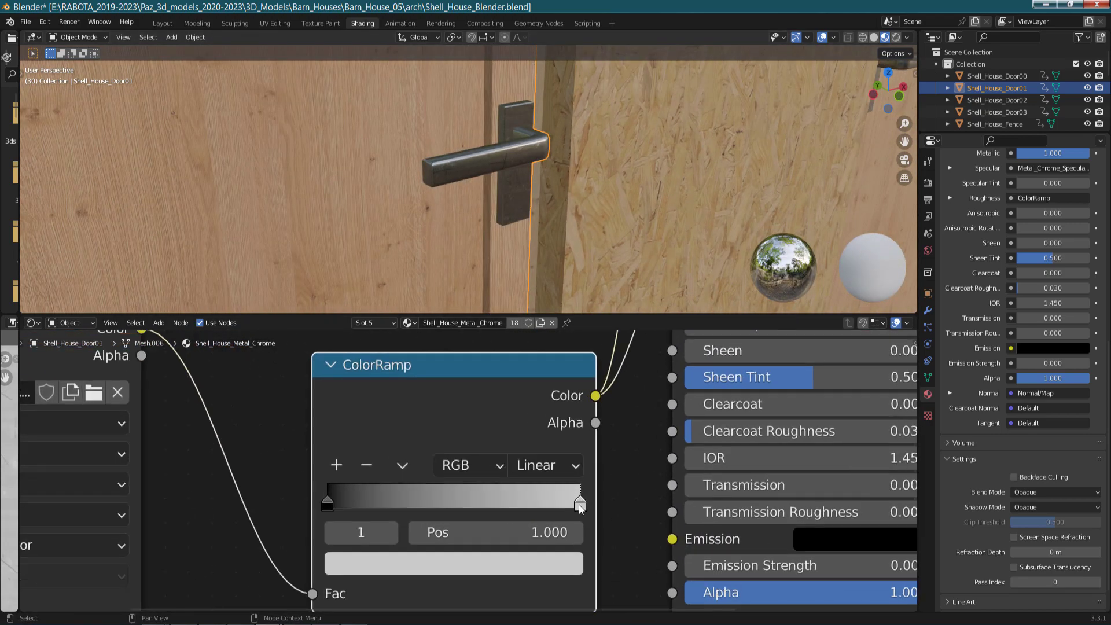
{"action": "mouse_move", "coordinate": [578, 505]}
{"action": "left_mouse_down"}
{"action": "mouse_move", "coordinate": [416, 506]}
{"action": "mouse_move", "coordinate": [575, 532]}
{"action": "mouse_move", "coordinate": [492, 528]}
{"action": "left_mouse_up"}
{"action": "mouse_move", "coordinate": [592, 172]}
{"action": "middle_mouse_down"}
{"action": "mouse_move", "coordinate": [523, 136]}
{"action": "mouse_move", "coordinate": [655, 105]}
{"action": "mouse_move", "coordinate": [478, 175]}
{"action": "mouse_move", "coordinate": [517, 178]}
{"action": "mouse_move", "coordinate": [431, 200]}
{"action": "mouse_move", "coordinate": [552, 225]}
{"action": "mouse_move", "coordinate": [537, 147]}
{"action": "mouse_move", "coordinate": [466, 179]}
{"action": "mouse_move", "coordinate": [522, 145]}
{"action": "mouse_move", "coordinate": [530, 208]}
{"action": "mouse_move", "coordinate": [514, 145]}
{"action": "mouse_move", "coordinate": [476, 198]}
{"action": "mouse_move", "coordinate": [446, 211]}
{"action": "mouse_move", "coordinate": [515, 215]}
{"action": "mouse_move", "coordinate": [515, 226]}
{"action": "middle_mouse_up"}
{"action": "scroll", "coordinate": [446, 205], "scroll_direction": "down", "scroll_amount": 8}
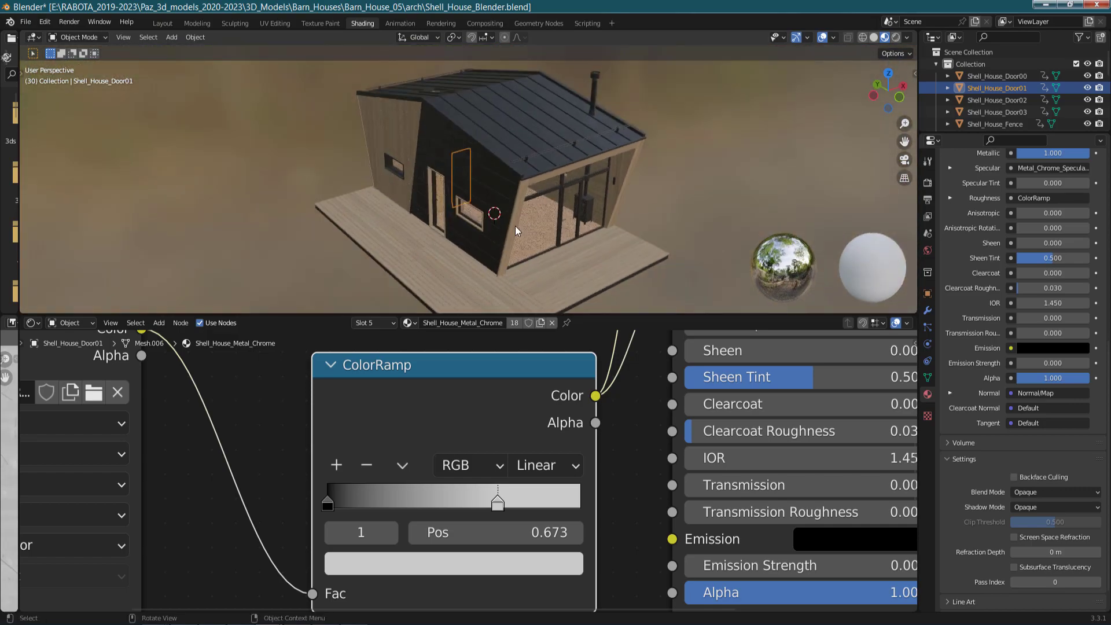
- Bring the second Blender window with the finished shell house forward and open its File menu
{"action": "key", "text": "alt+Tab"}
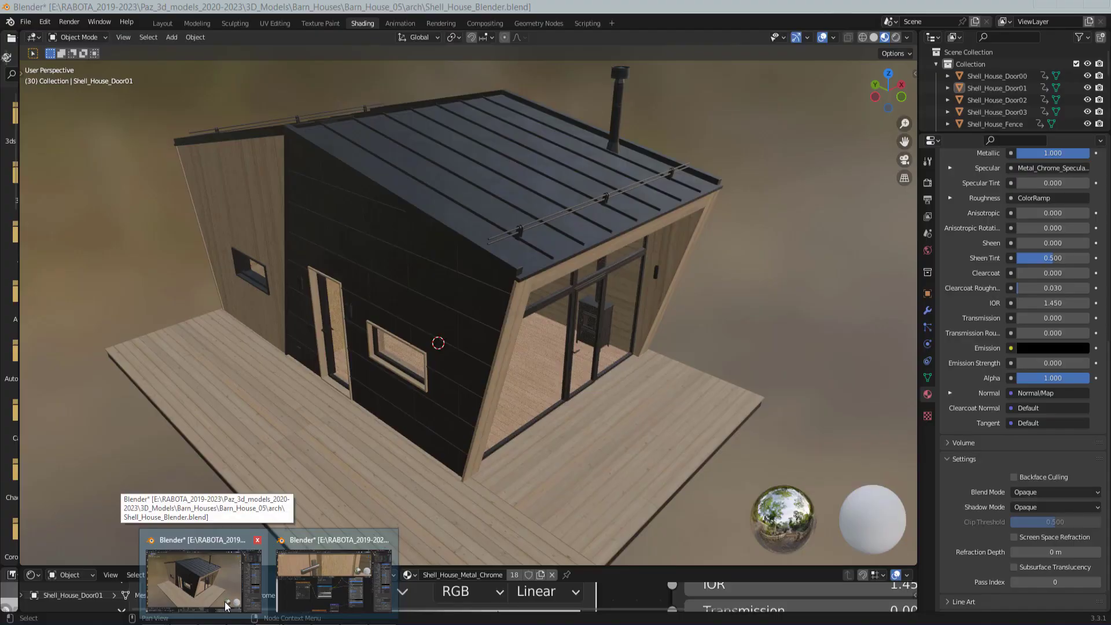
{"action": "left_click", "coordinate": [225, 602]}
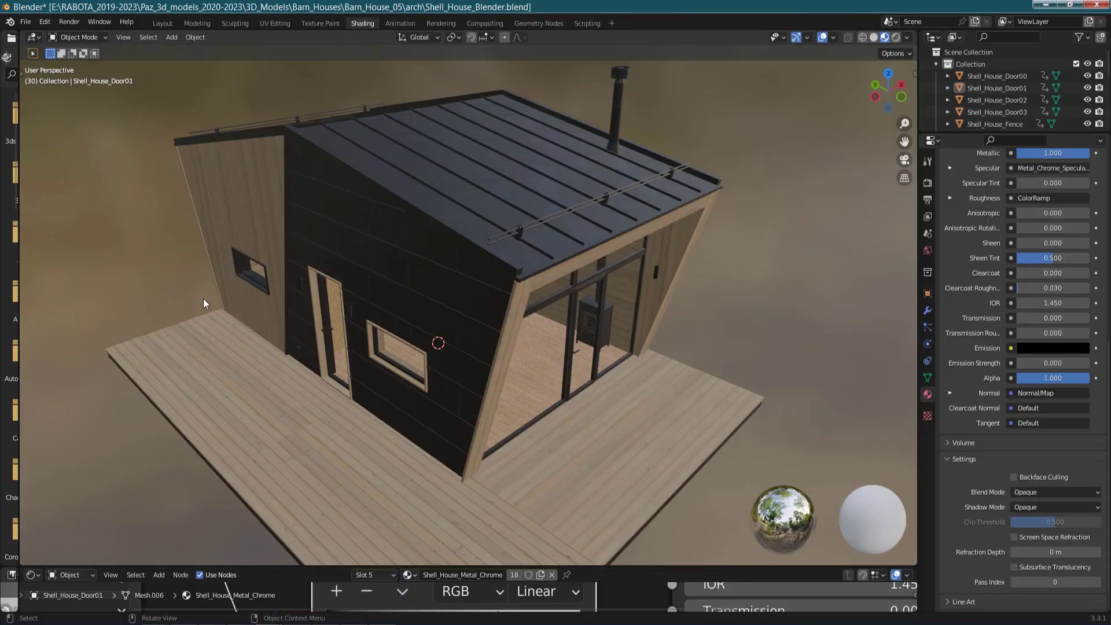
{"action": "left_click", "coordinate": [25, 23]}
- Page through the 3ddd.ru wet autumn road gallery to the yellow centre-line render
{"action": "mouse_move", "coordinate": [727, 276]}
{"action": "middle_mouse_down"}
{"action": "mouse_move", "coordinate": [700, 270]}
{"action": "mouse_move", "coordinate": [744, 259]}
{"action": "middle_mouse_up"}
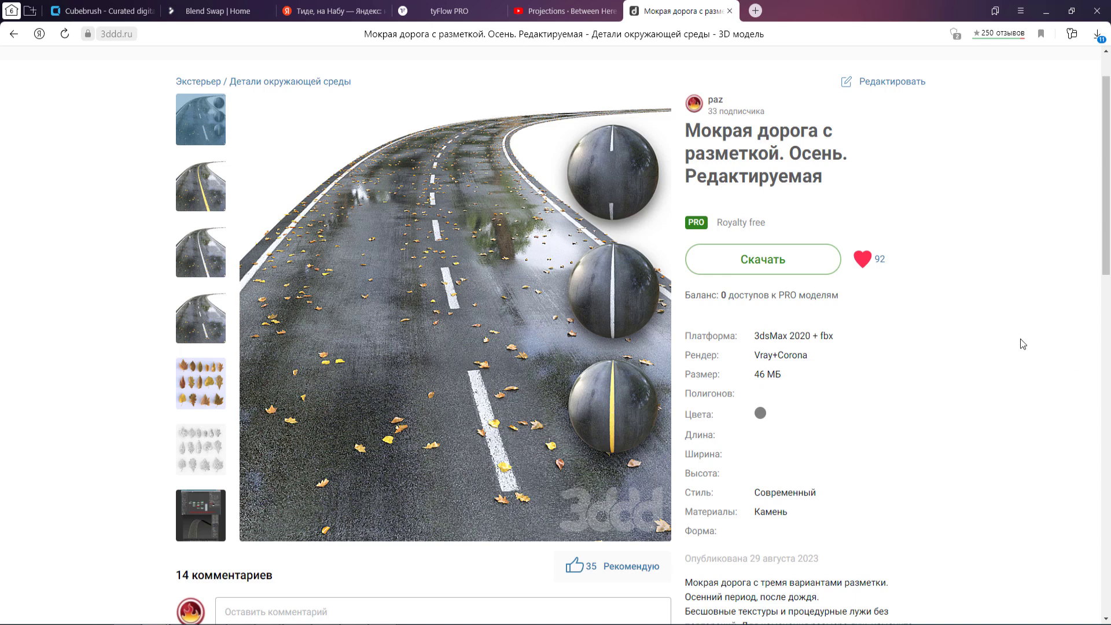
{"action": "scroll", "coordinate": [980, 353], "scroll_direction": "up", "scroll_amount": 1}
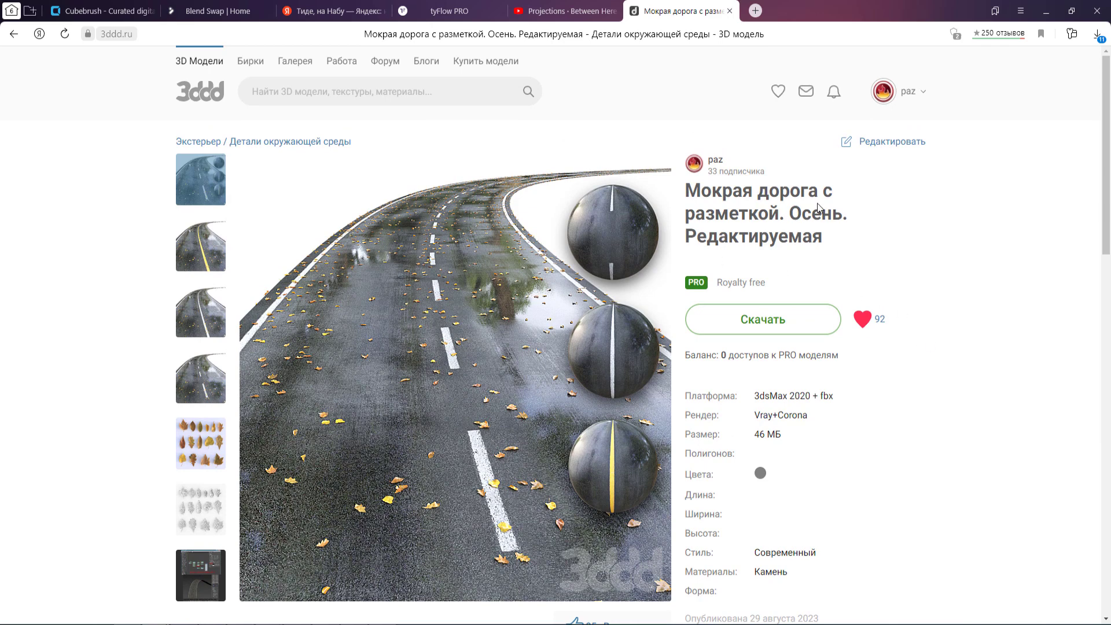
{"action": "scroll", "coordinate": [818, 207], "scroll_direction": "down", "scroll_amount": 1}
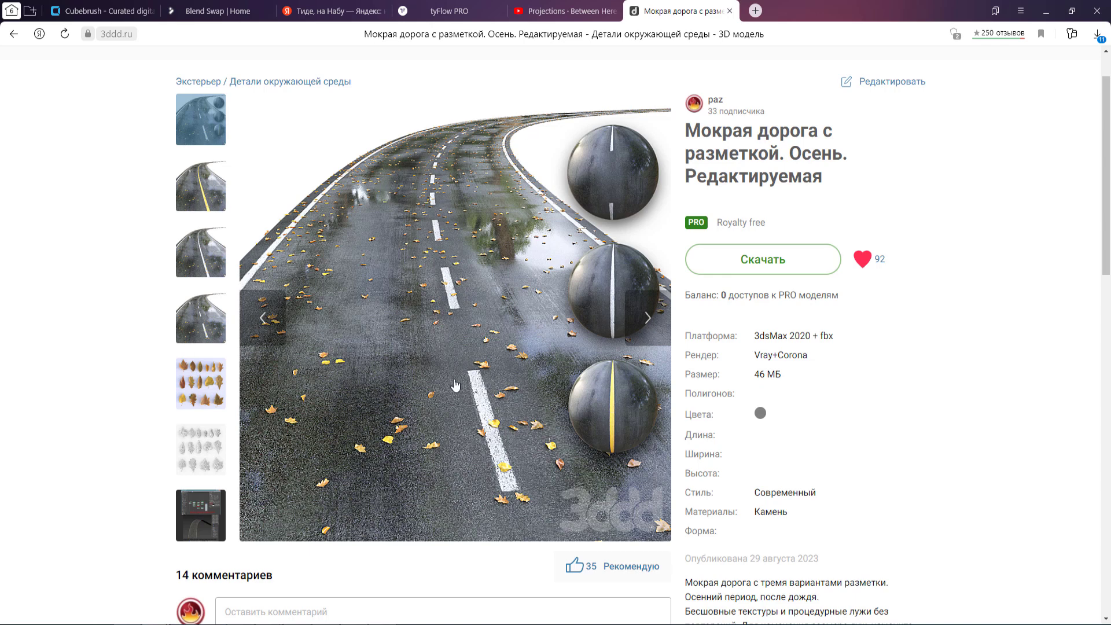
{"action": "left_click", "coordinate": [262, 324]}
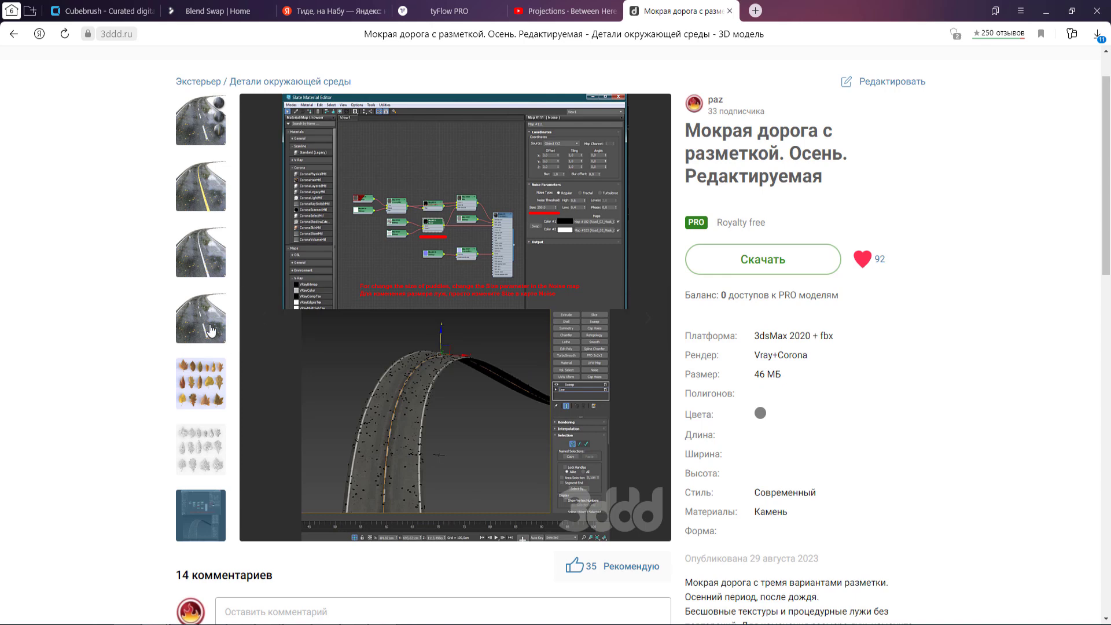
{"action": "left_click", "coordinate": [205, 185]}
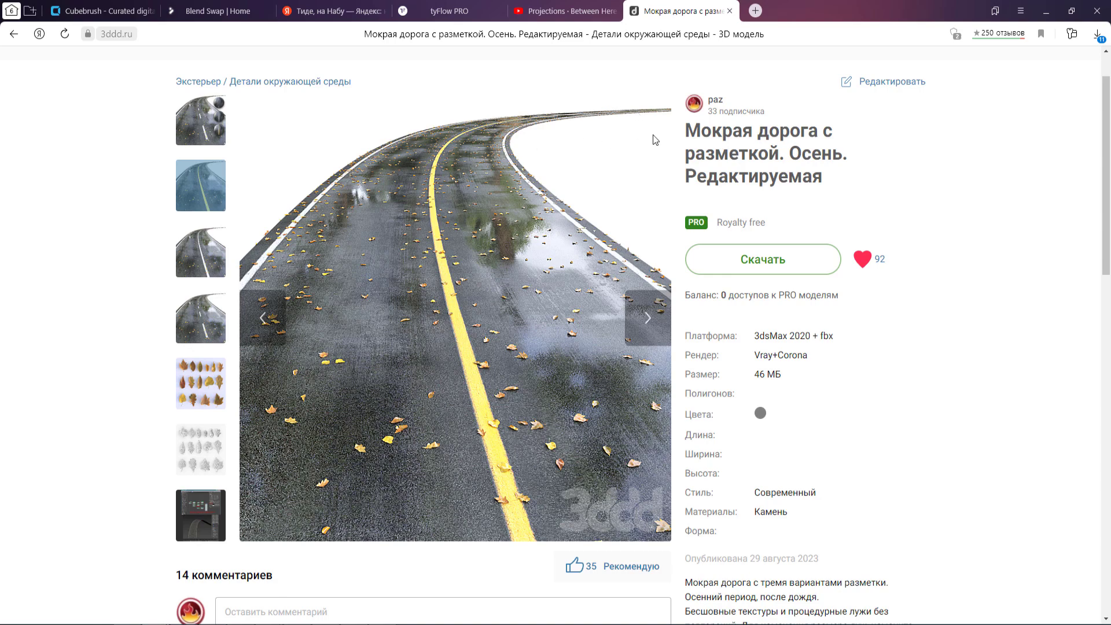
{"action": "scroll", "coordinate": [655, 139], "scroll_direction": "up", "scroll_amount": 1}
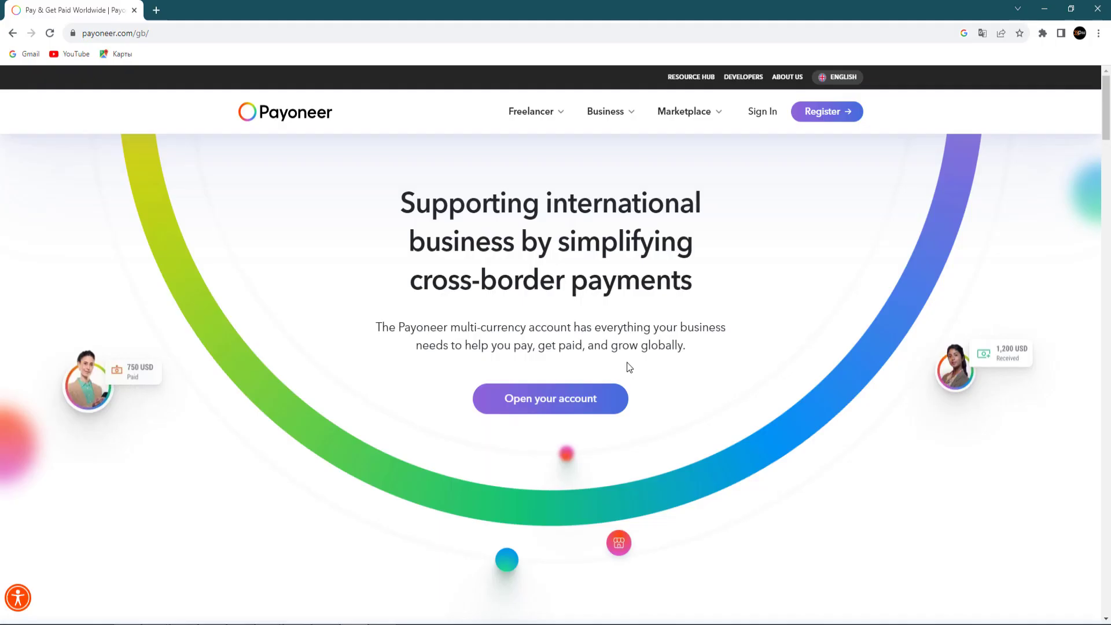